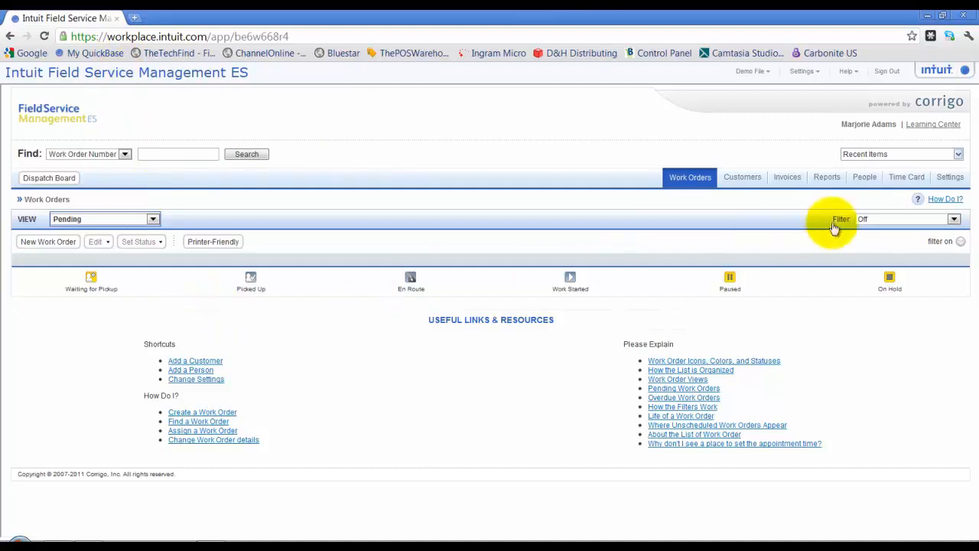
# Open the work order priorities page in the application's settings
pyautogui.click(950, 179)
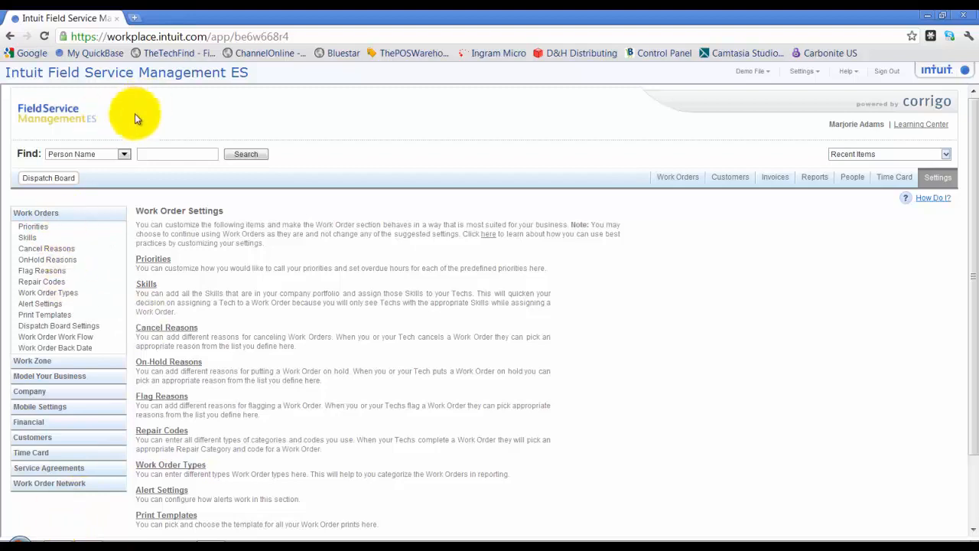
pyautogui.moveTo(77, 540)
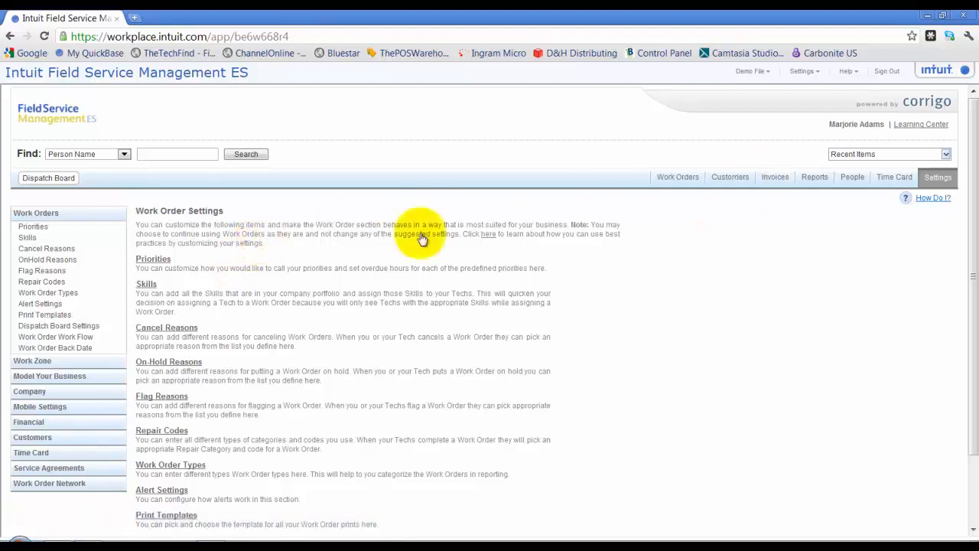
pyautogui.click(32, 228)
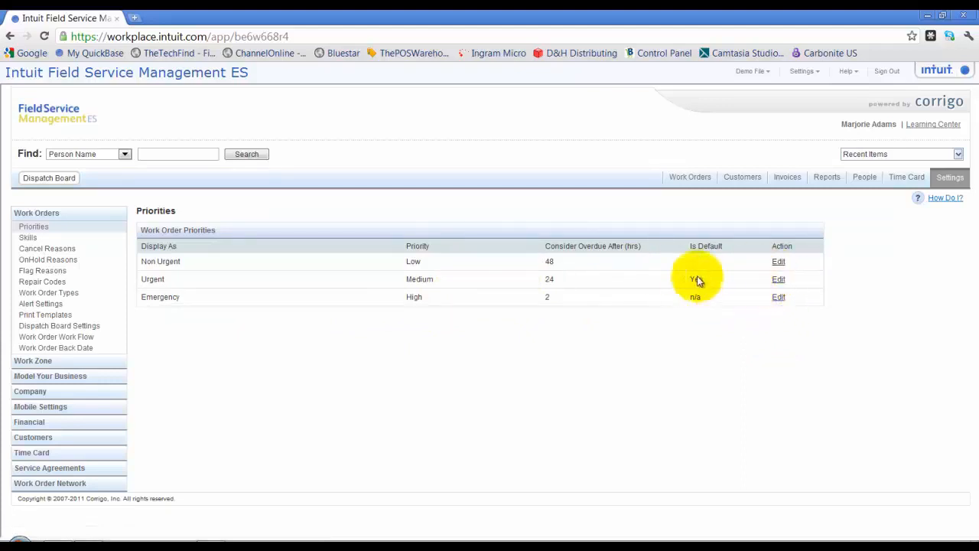
# Set the Emergency priority to be considered overdue after 4 hours and save it
pyautogui.click(779, 297)
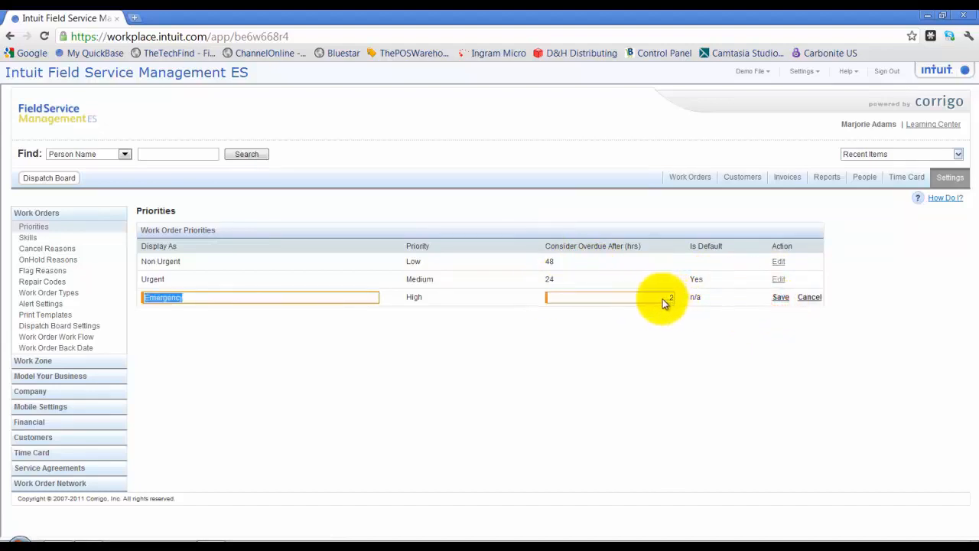
pyautogui.doubleClick(669, 298)
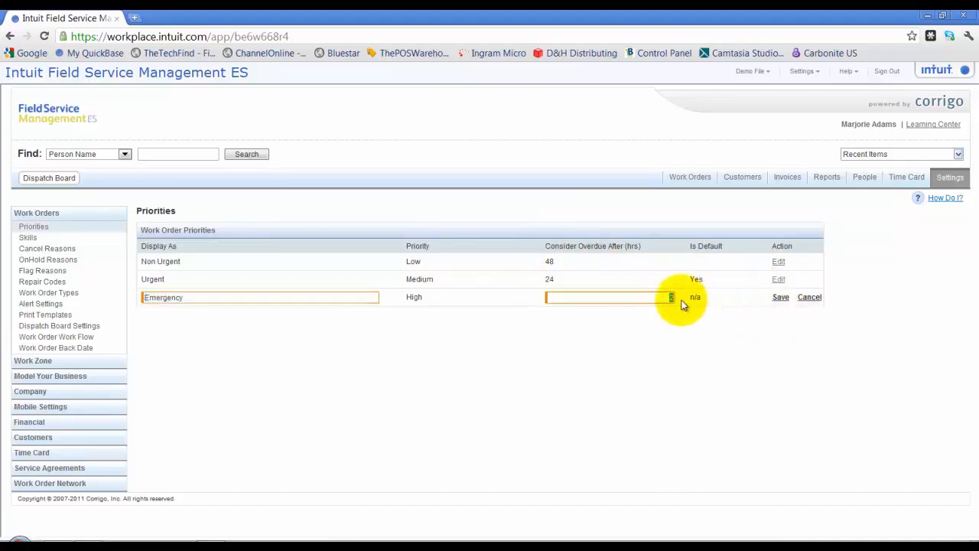
pyautogui.press('Num_Lock')
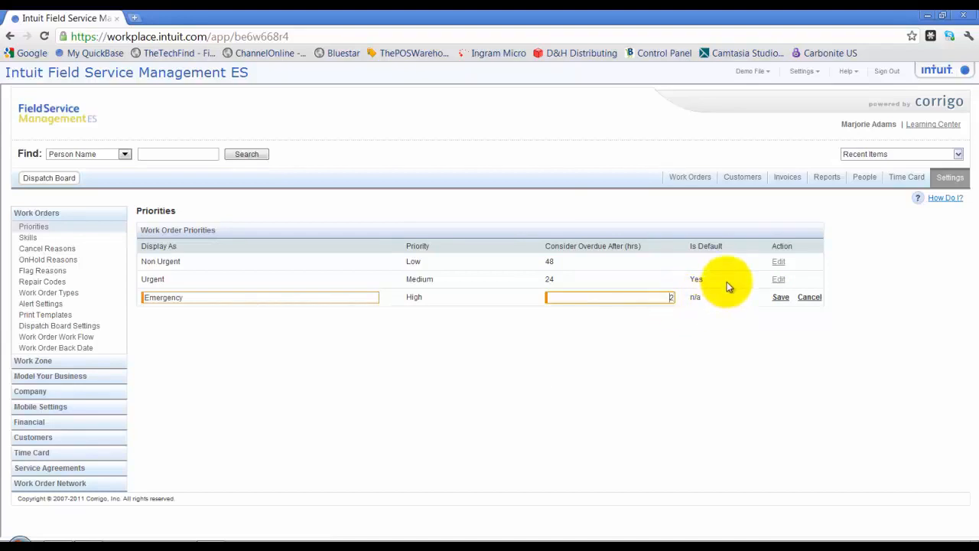
pyautogui.doubleClick(659, 298)
pyautogui.press('Num_Lock')
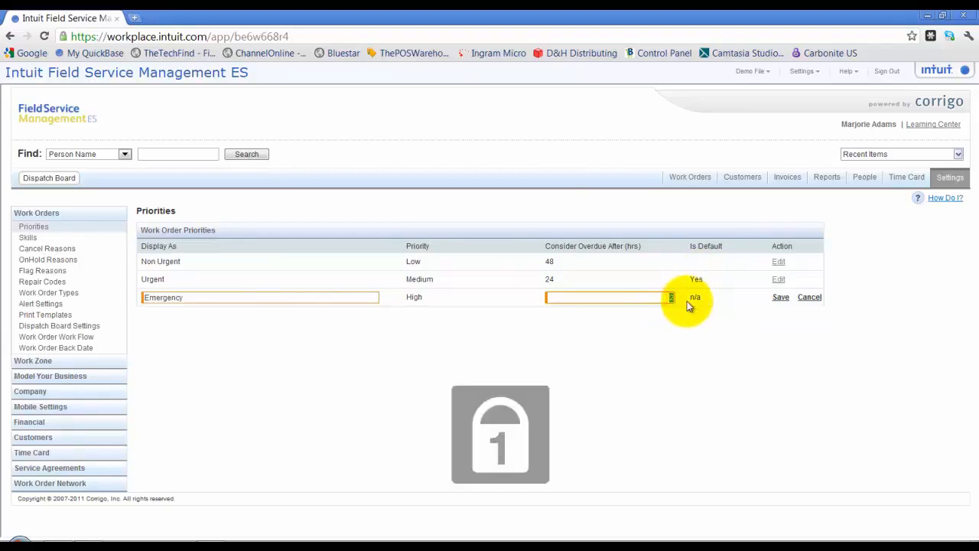
pyautogui.click(780, 298)
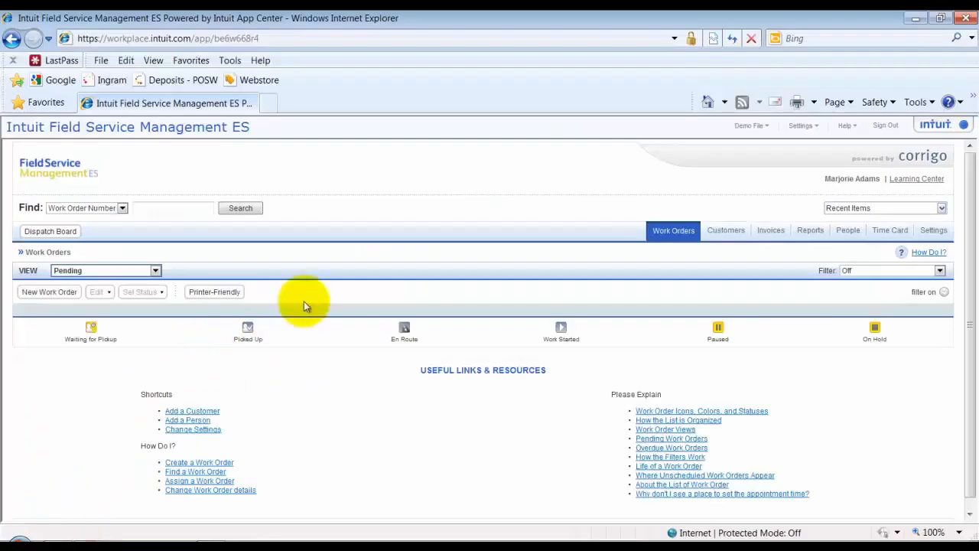
# In Internet Explorer, start a new work order and choose San Antonio Zoo as its customer, searching by partial phone number
pyautogui.click(70, 291)
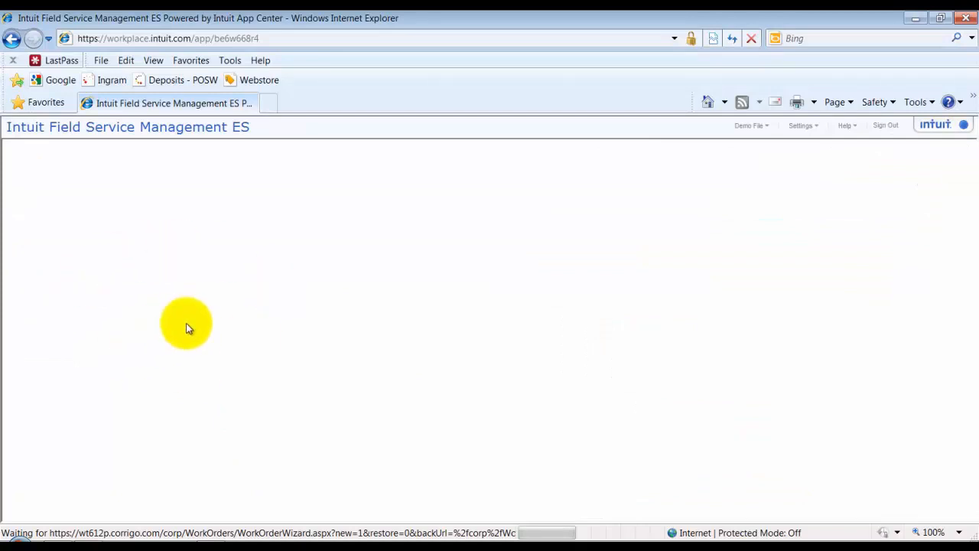
pyautogui.click(247, 353)
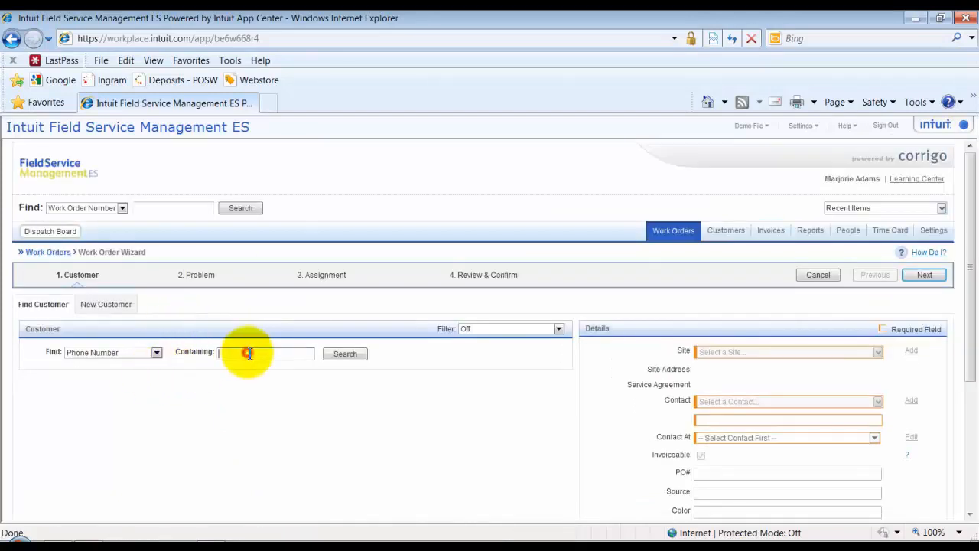
pyautogui.write('1234')
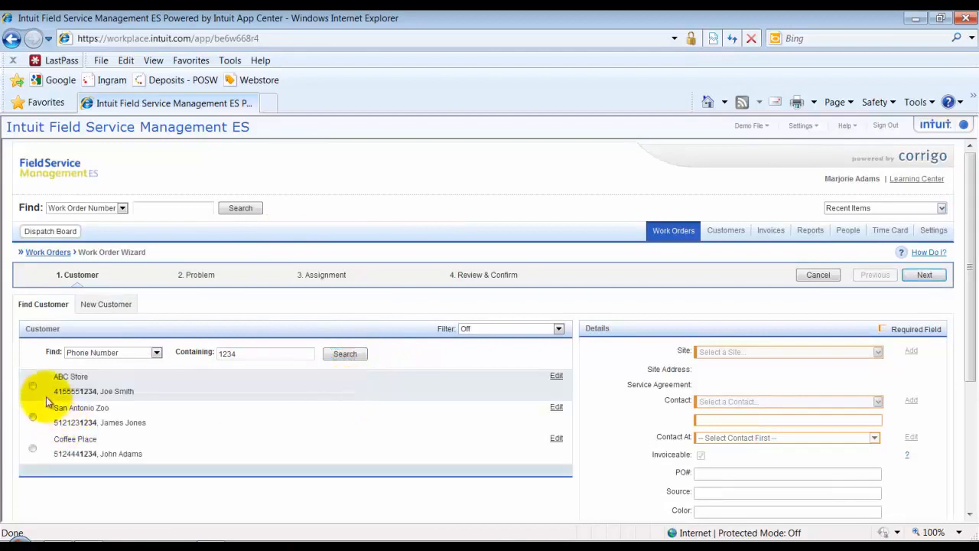
pyautogui.click(33, 386)
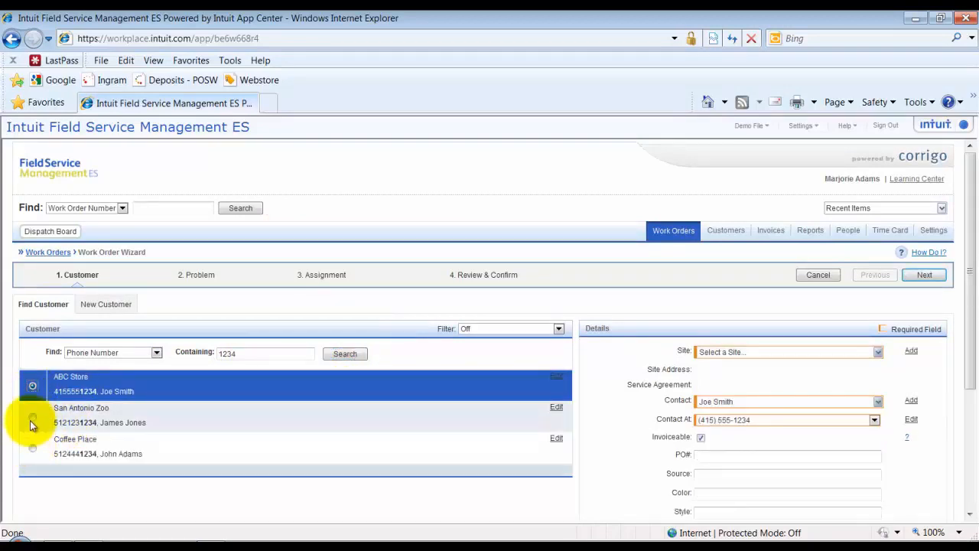
pyautogui.click(32, 417)
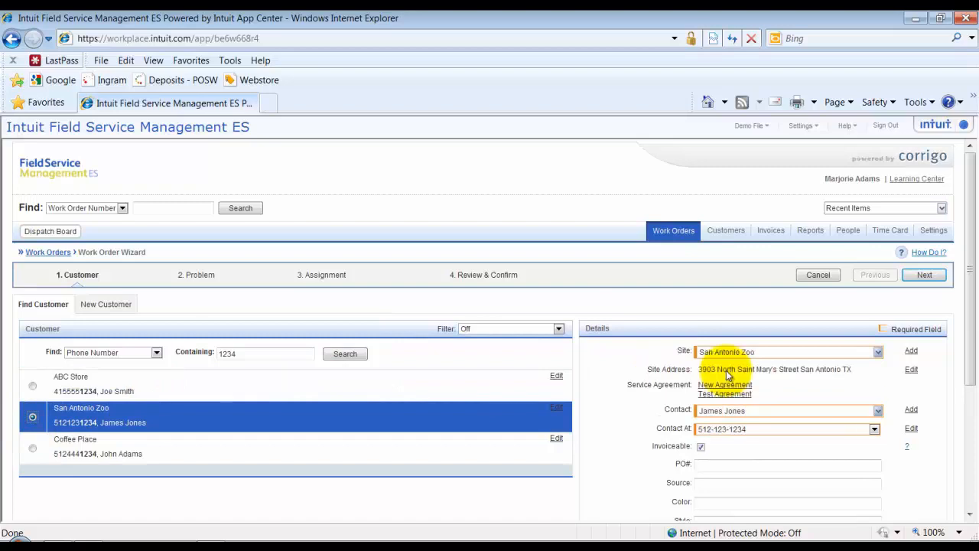
pyautogui.scroll(-3, 726, 370)
pyautogui.click(926, 451)
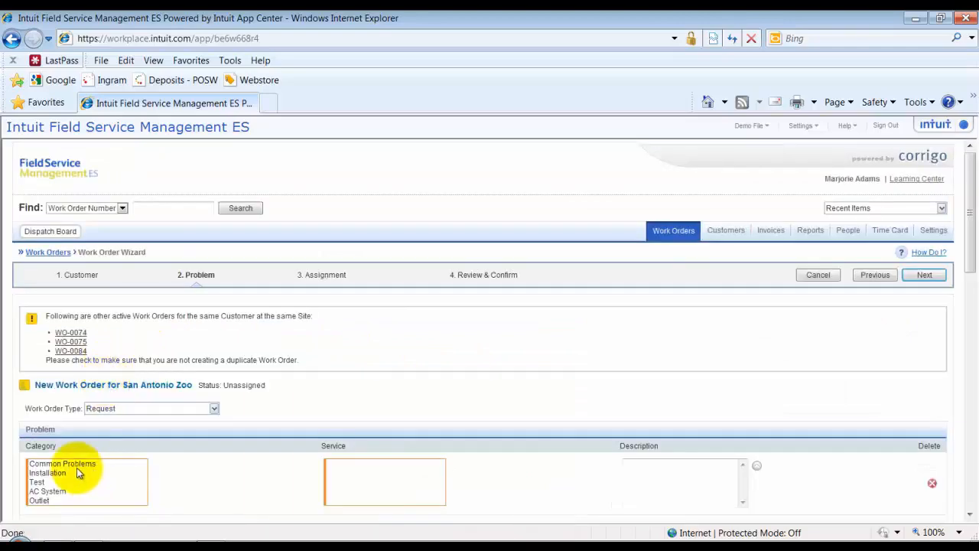
# Define the work order's problem as Common Problems with the service Damaged, and continue to the assignment stage
pyautogui.click(57, 463)
pyautogui.click(348, 396)
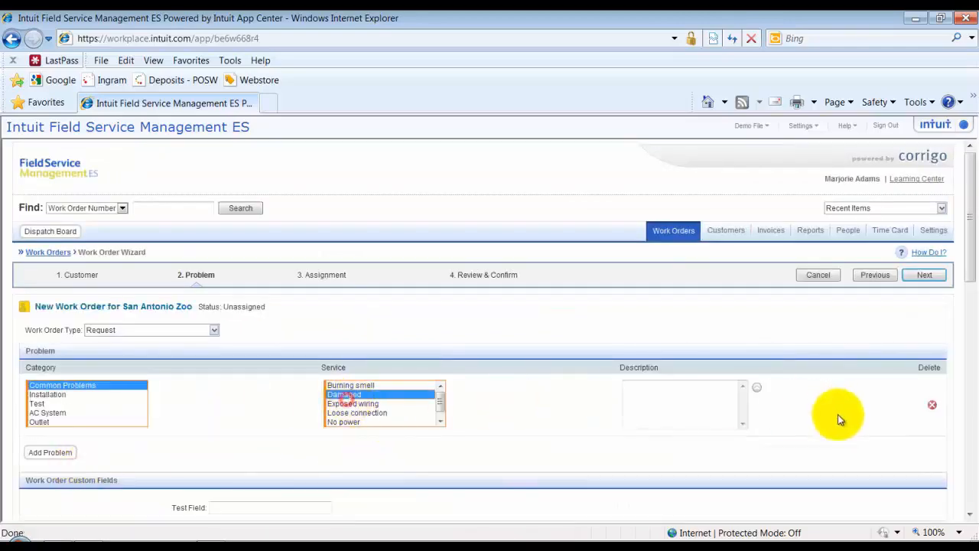
pyautogui.click(968, 483)
pyautogui.scroll(3, 951, 267)
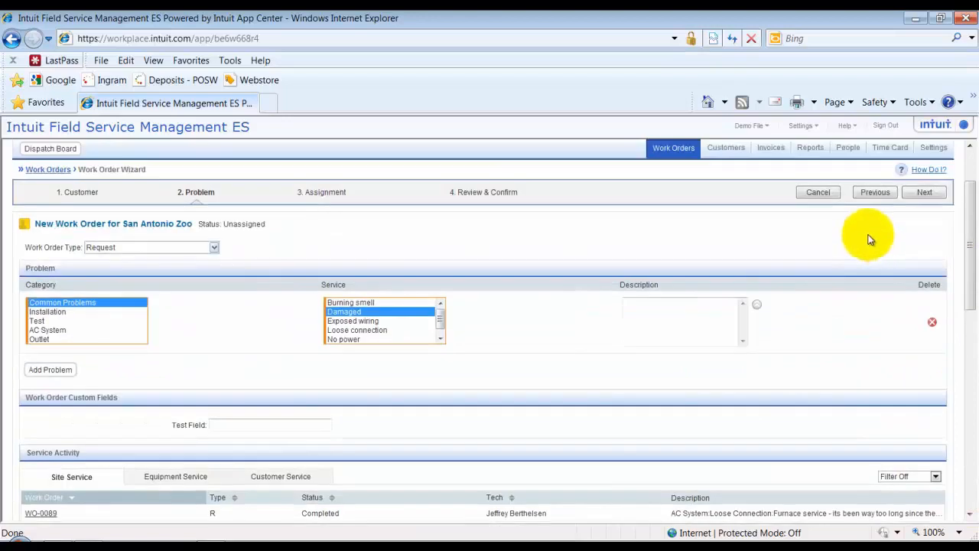
pyautogui.click(922, 194)
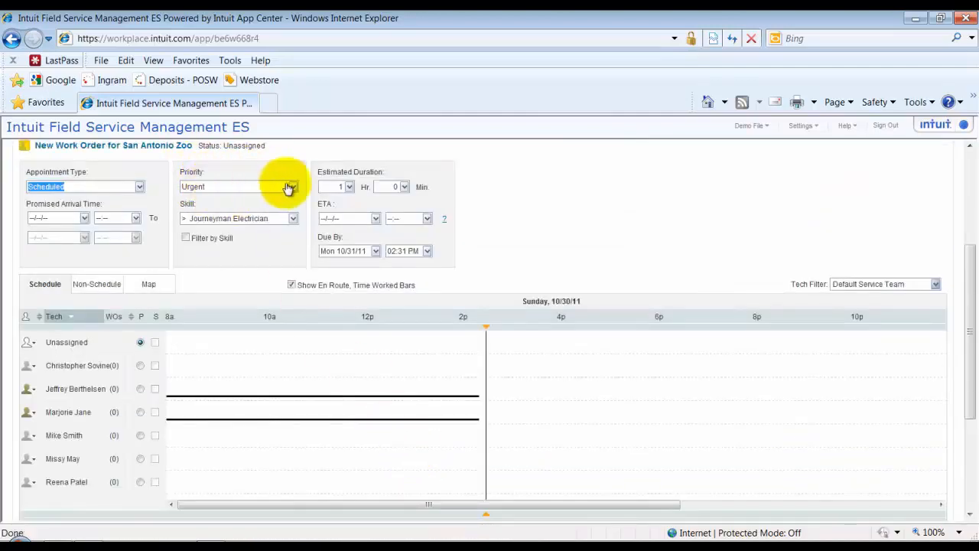
# Examine the priority choices available for the work order and keep Urgent selected
pyautogui.click(291, 186)
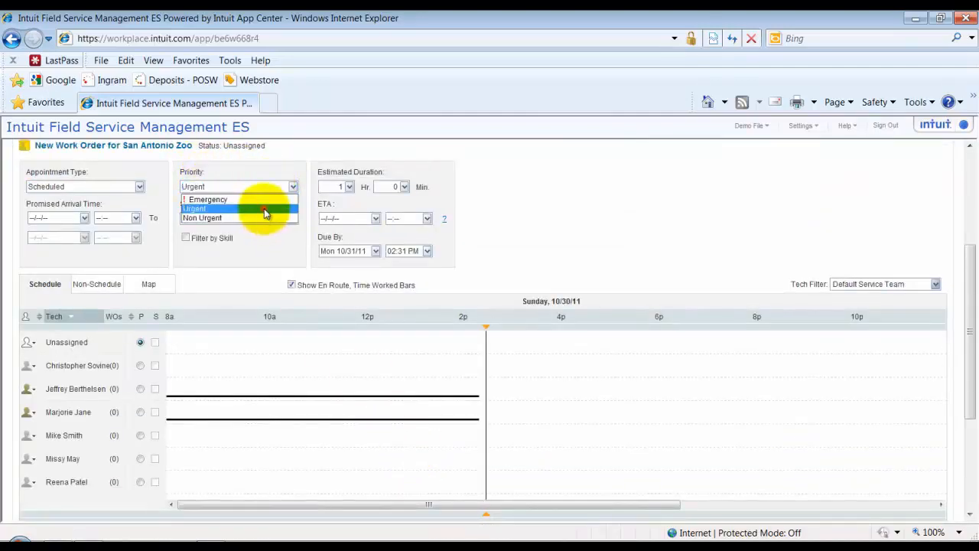
pyautogui.click(265, 213)
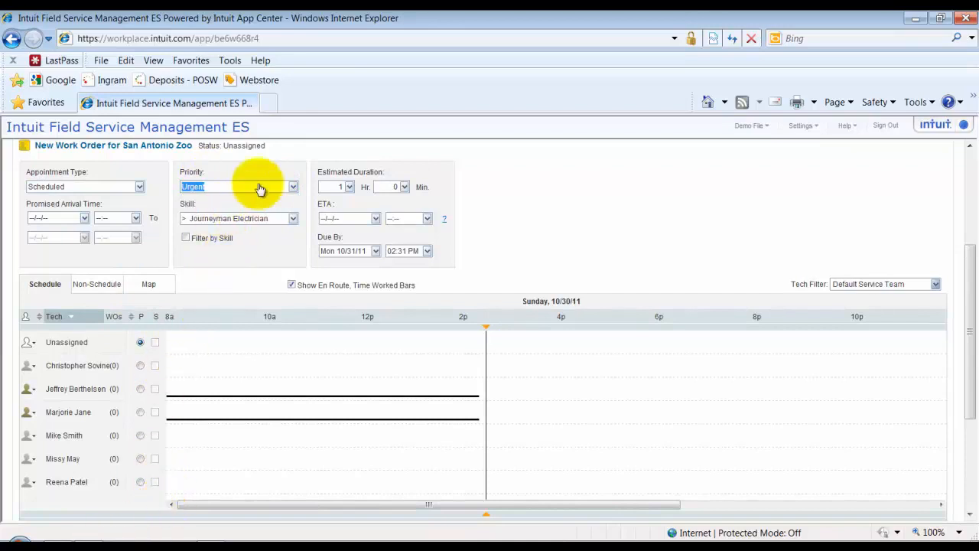
pyautogui.click(259, 188)
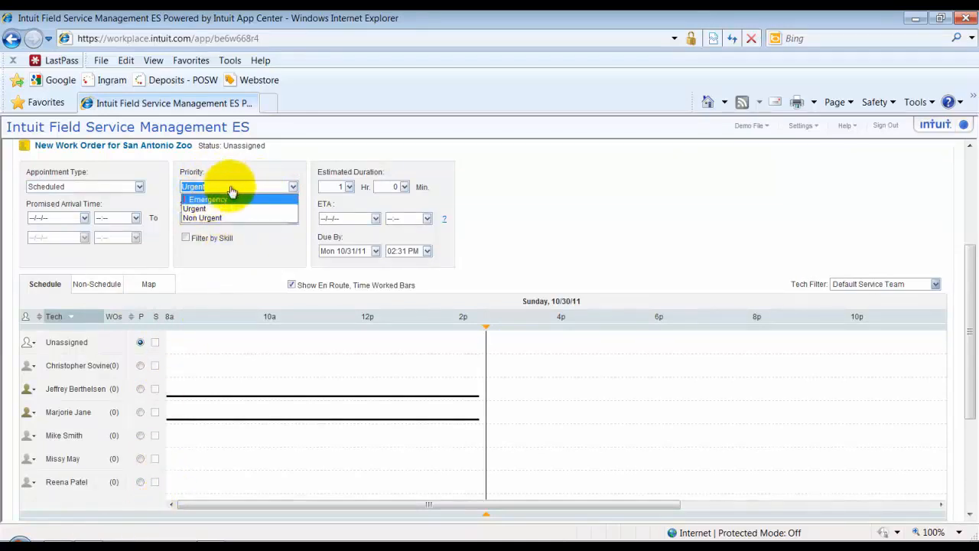
pyautogui.click(245, 205)
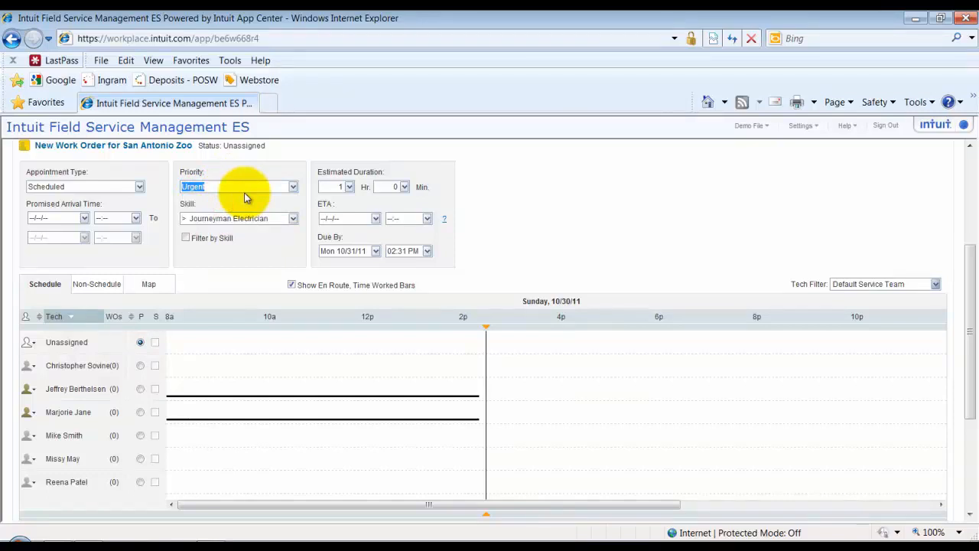
# Switch to Chrome and rename the Apprentice Electrician skill to Class A Electrician in the work order skills settings
pyautogui.click(67, 535)
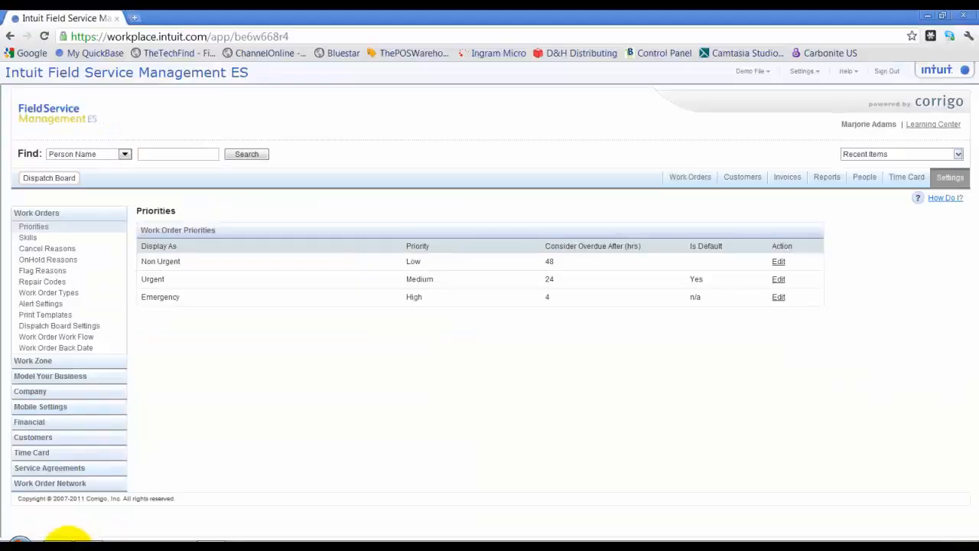
pyautogui.click(29, 237)
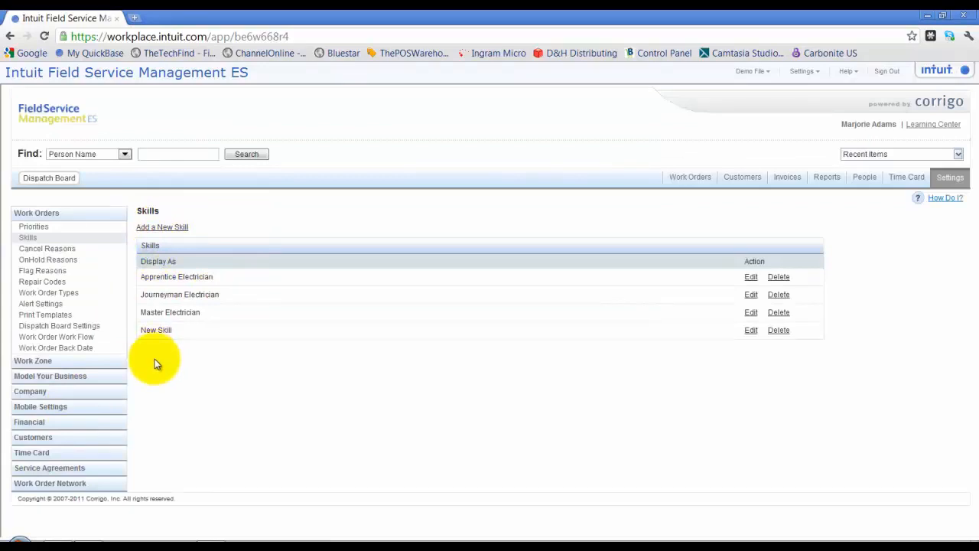
pyautogui.click(750, 276)
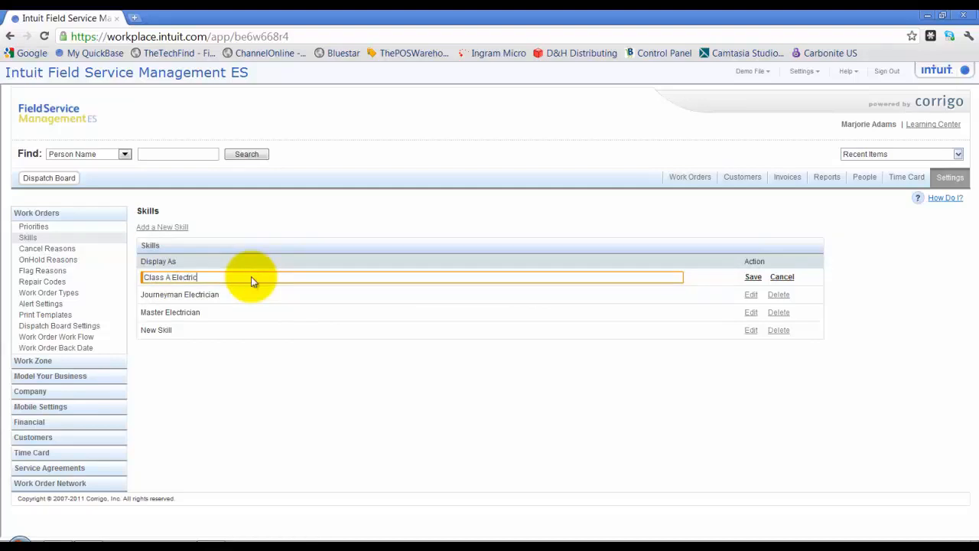
pyautogui.click(753, 277)
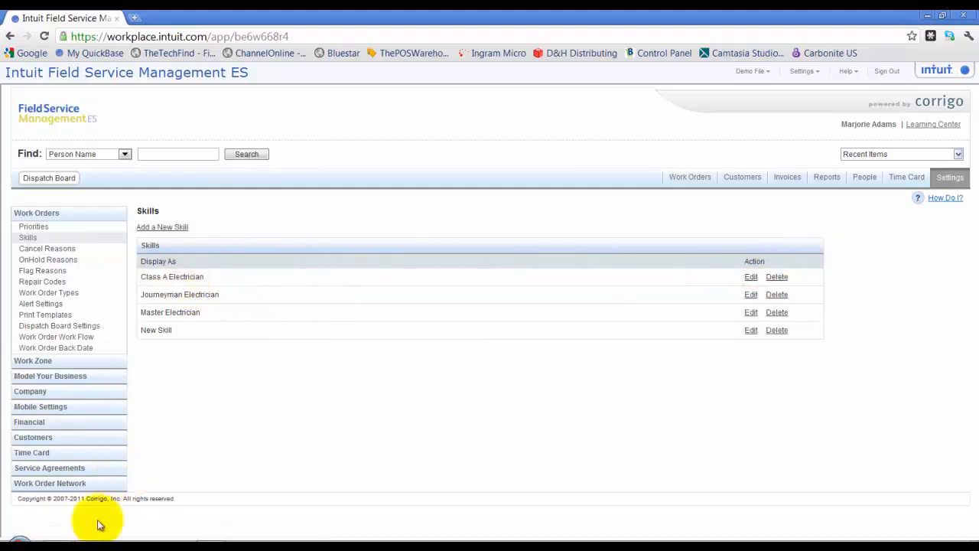
# Switch to Internet Explorer, set the work order's skill to Master Electrician and filter the technicians by skill
pyautogui.click(84, 542)
pyautogui.click(282, 216)
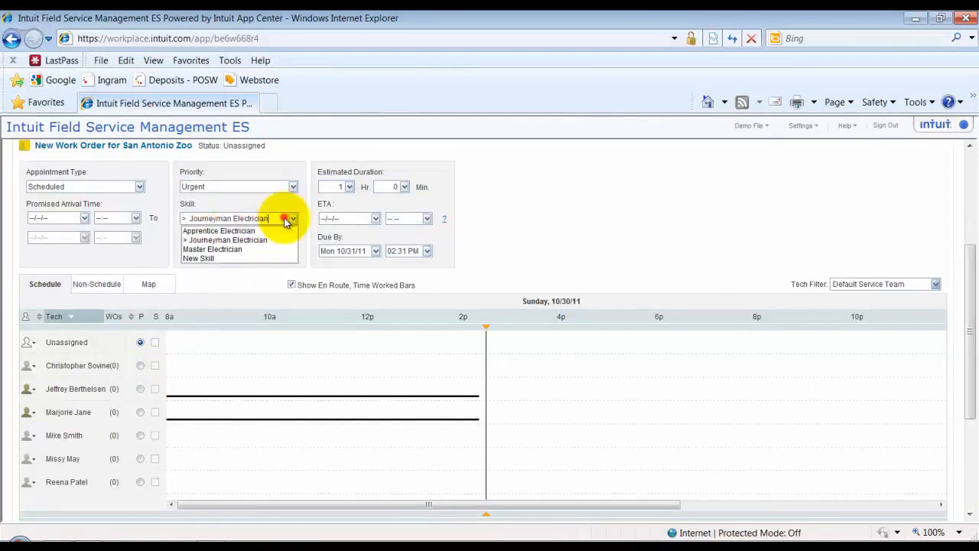
pyautogui.click(285, 205)
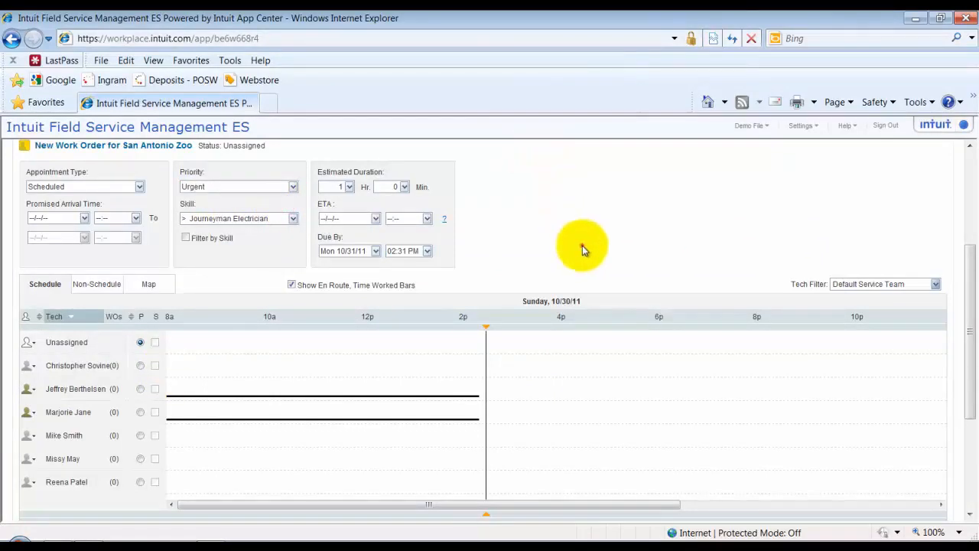
pyautogui.click(252, 218)
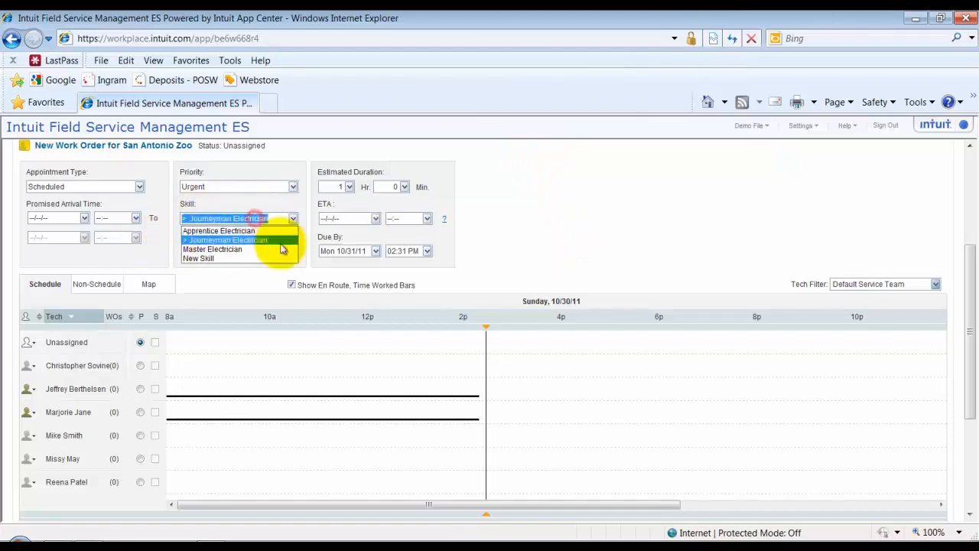
pyautogui.click(224, 250)
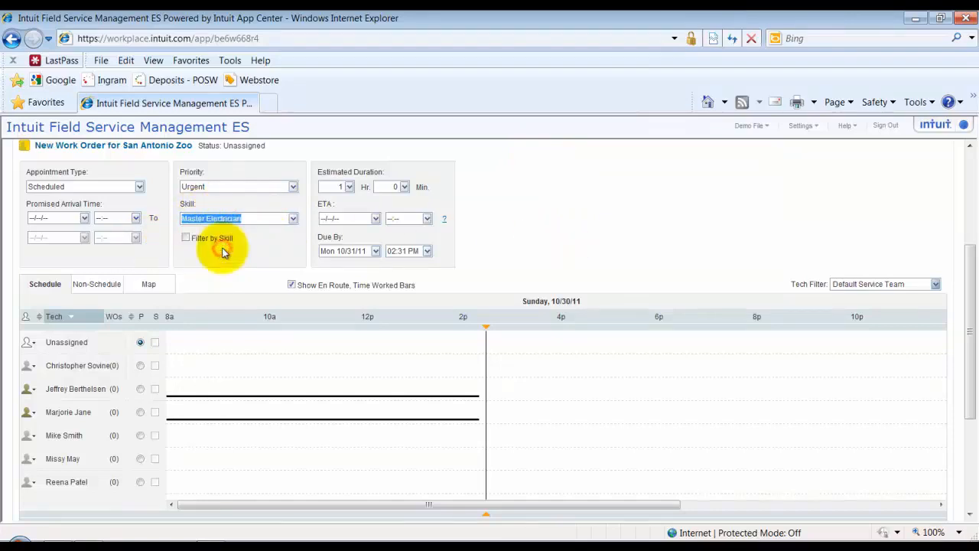
pyautogui.click(185, 237)
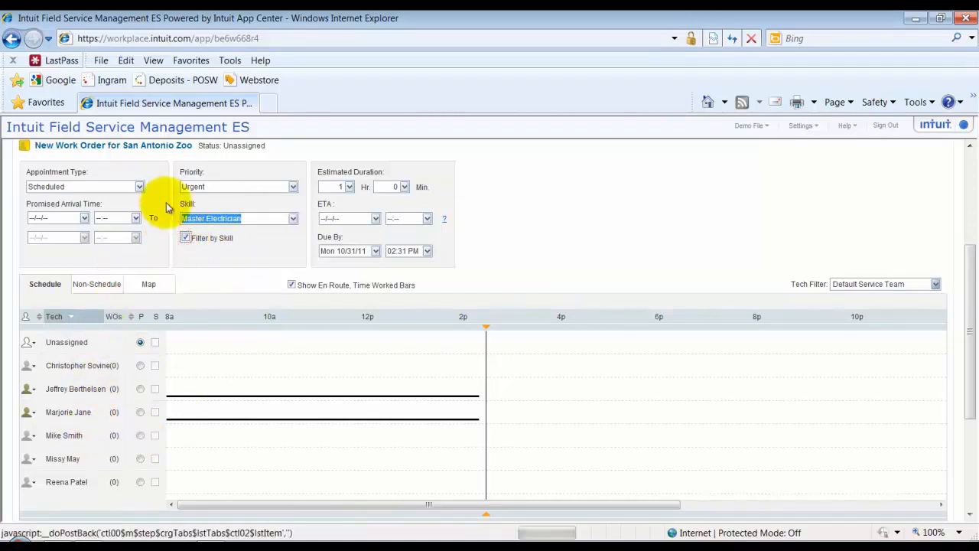
pyautogui.click(182, 237)
# Set the work order's skill to Apprentice Electrician and turn off filtering technicians by skill
pyautogui.click(238, 217)
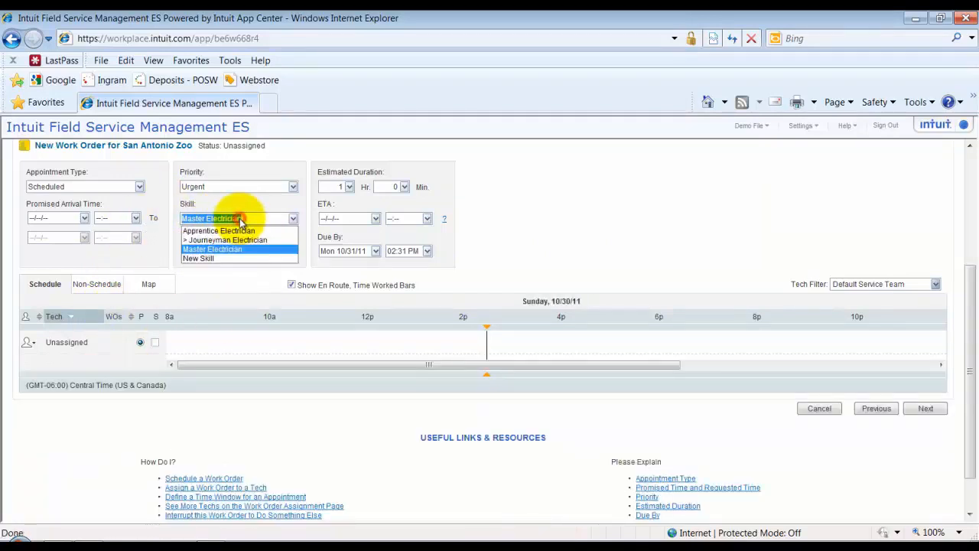
pyautogui.click(218, 230)
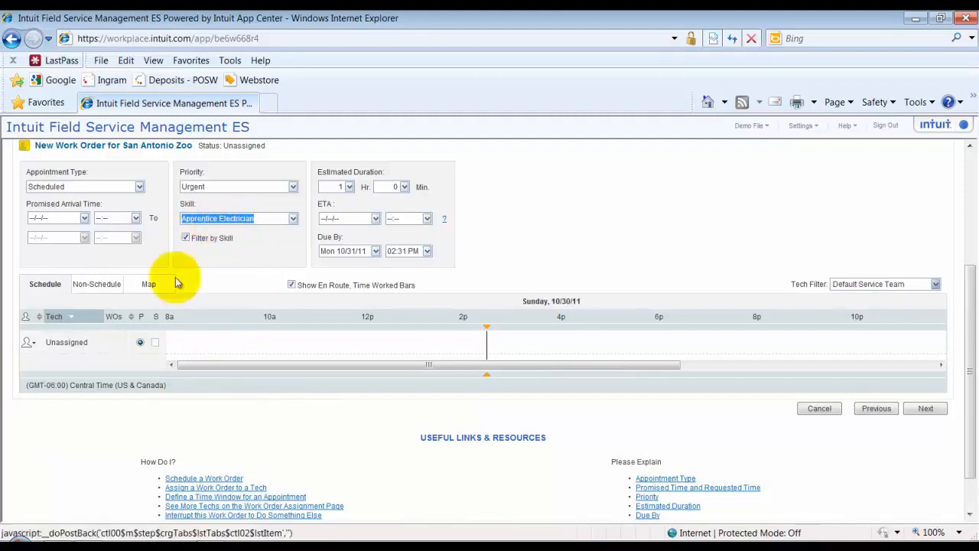
pyautogui.click(185, 238)
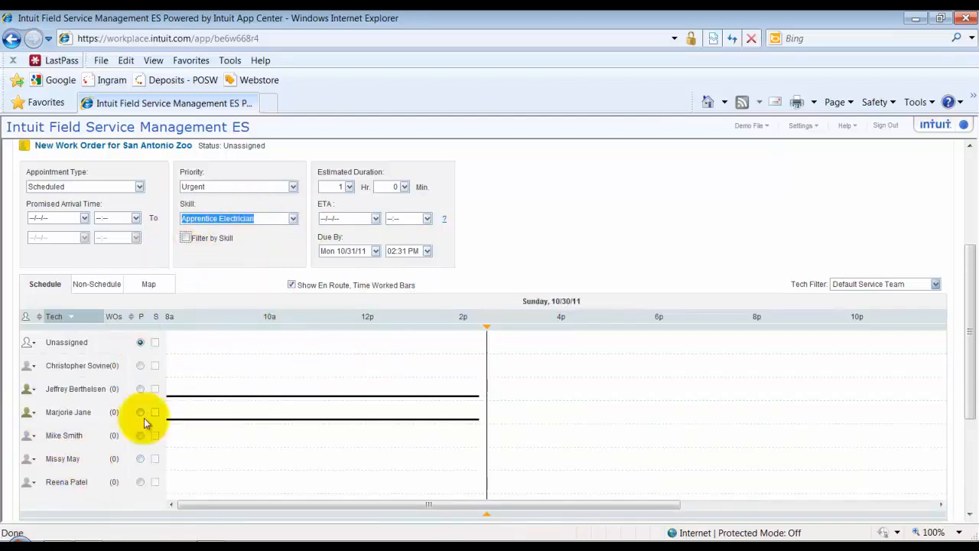
pyautogui.click(290, 222)
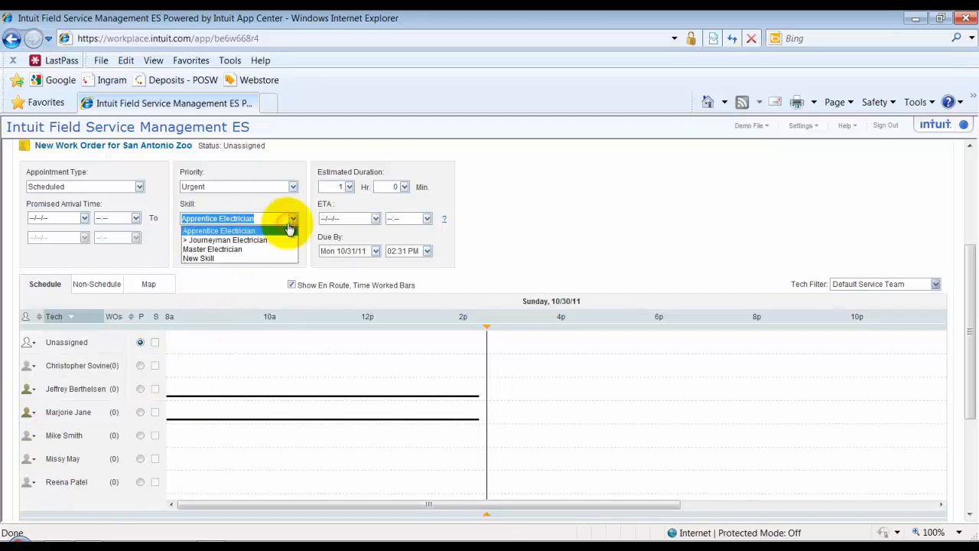
pyautogui.click(231, 267)
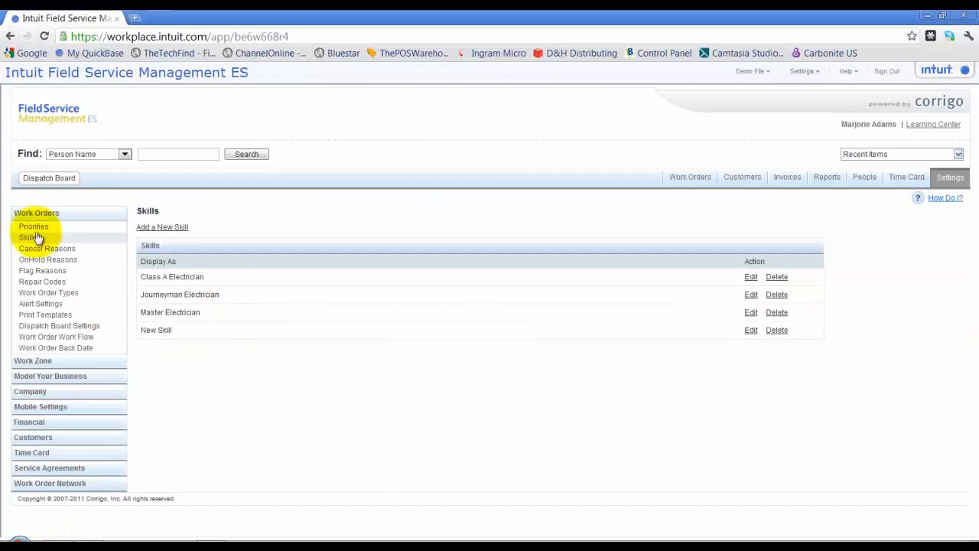
# Review the work order cancel reasons, open "All Work Items Removed from Work Order" for editing, and leave it unsaved for the on-hold reasons
pyautogui.click(44, 248)
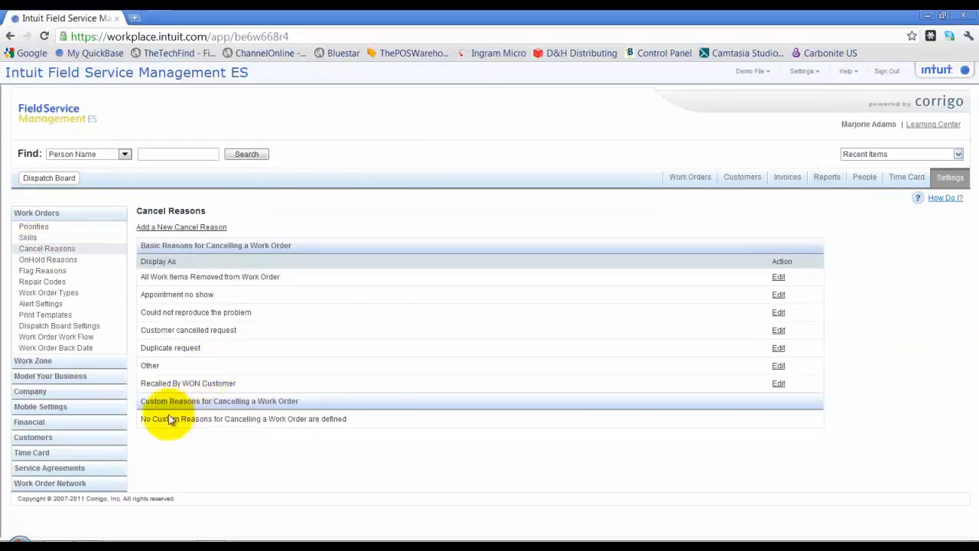
pyautogui.click(779, 276)
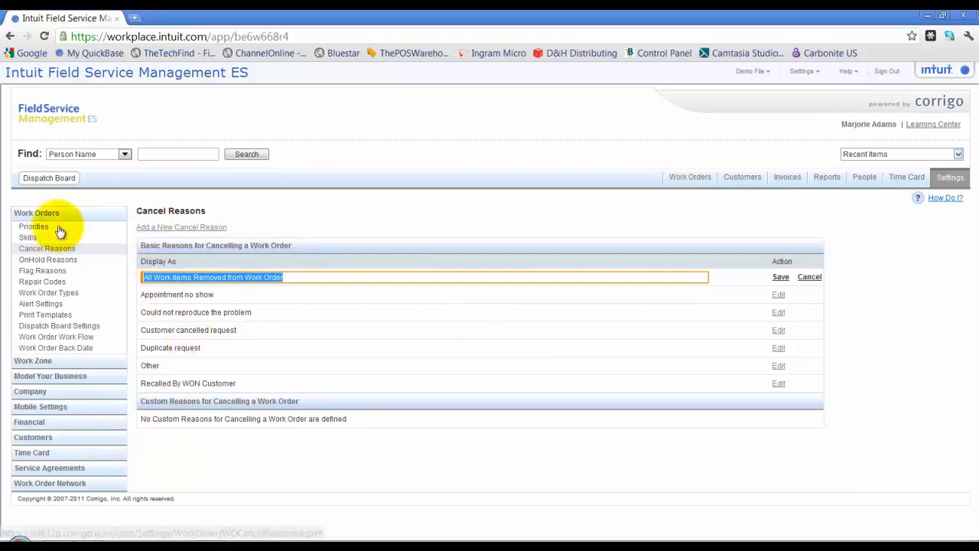
pyautogui.click(52, 262)
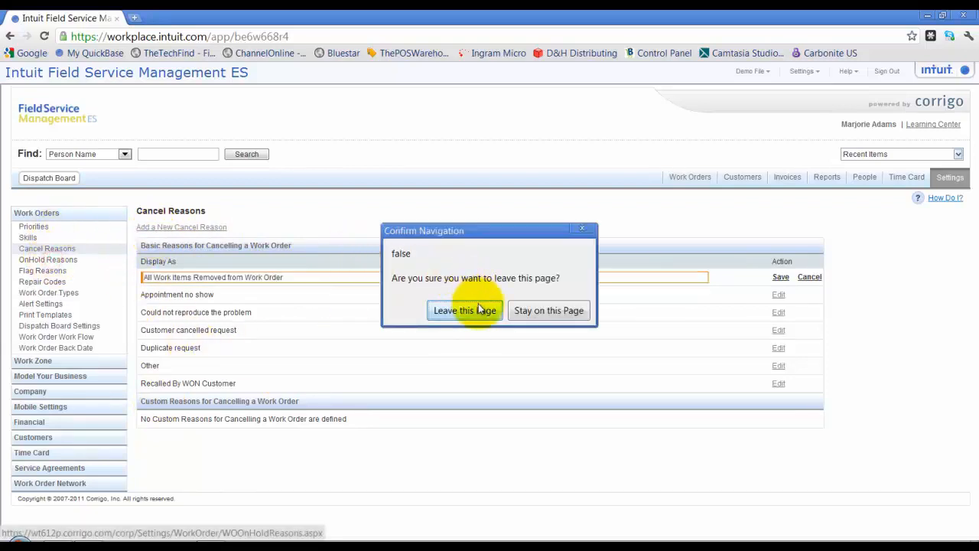
pyautogui.click(457, 311)
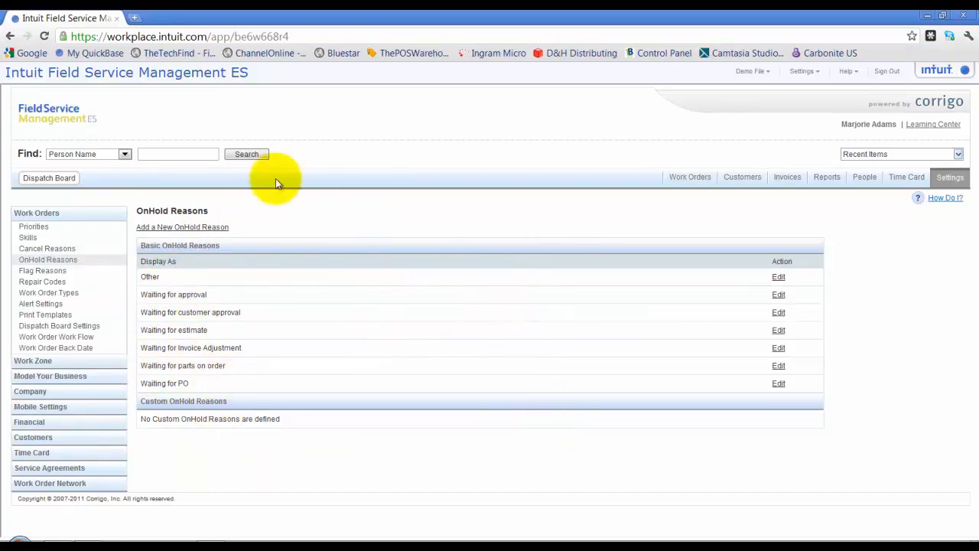
# Examine the work order flag reasons and the repair codes of the PM repair category
pyautogui.click(64, 275)
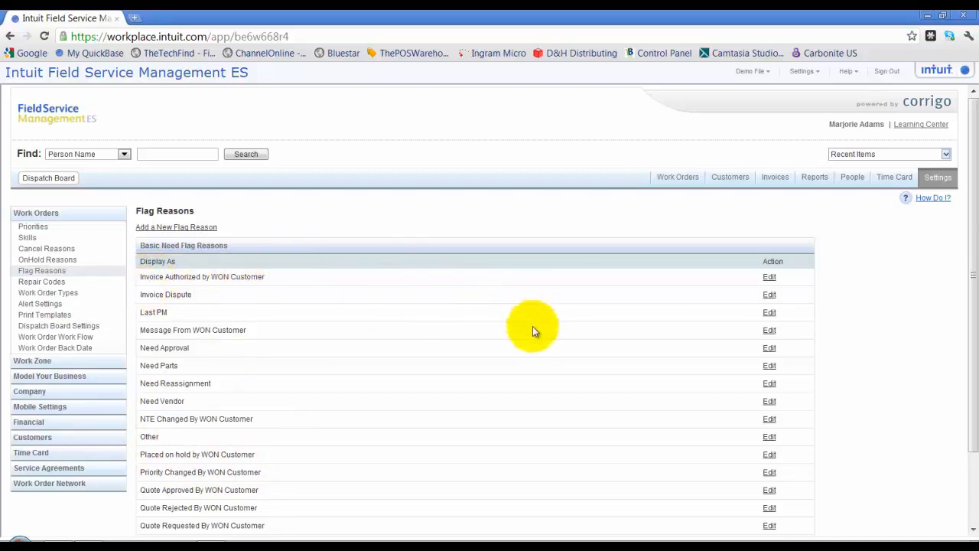
pyautogui.click(26, 283)
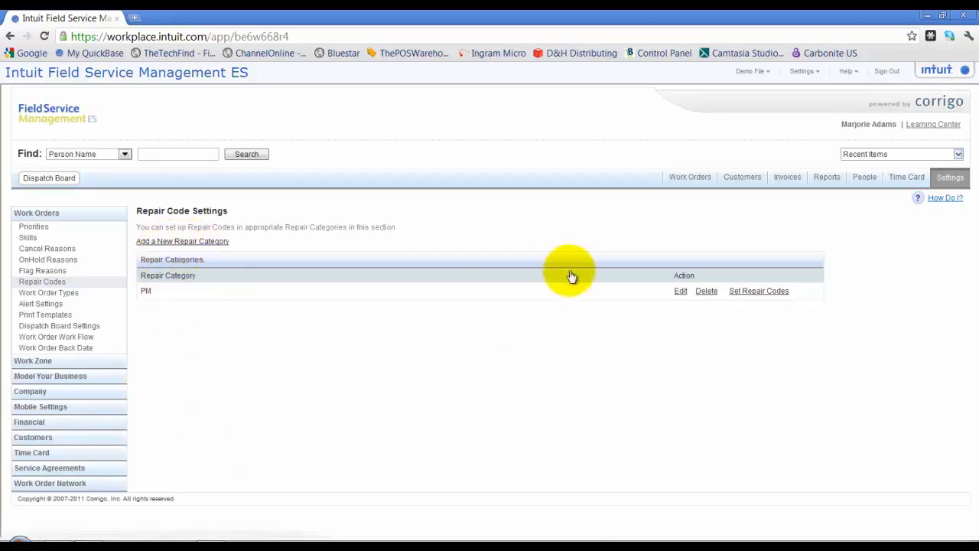
pyautogui.click(770, 290)
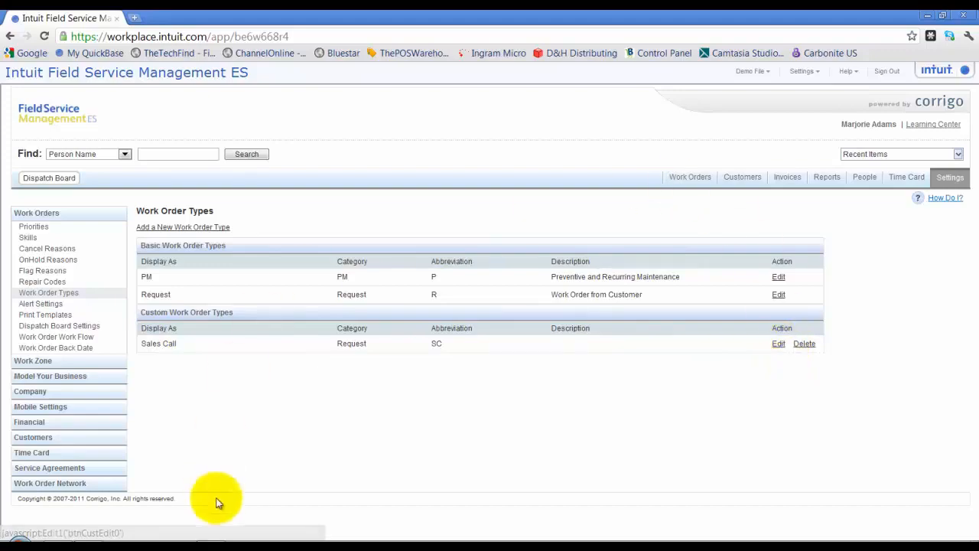
# Switch to Internet Explorer, return to the work order's Problem stage and examine the work order type choices, keeping Request
pyautogui.click(97, 539)
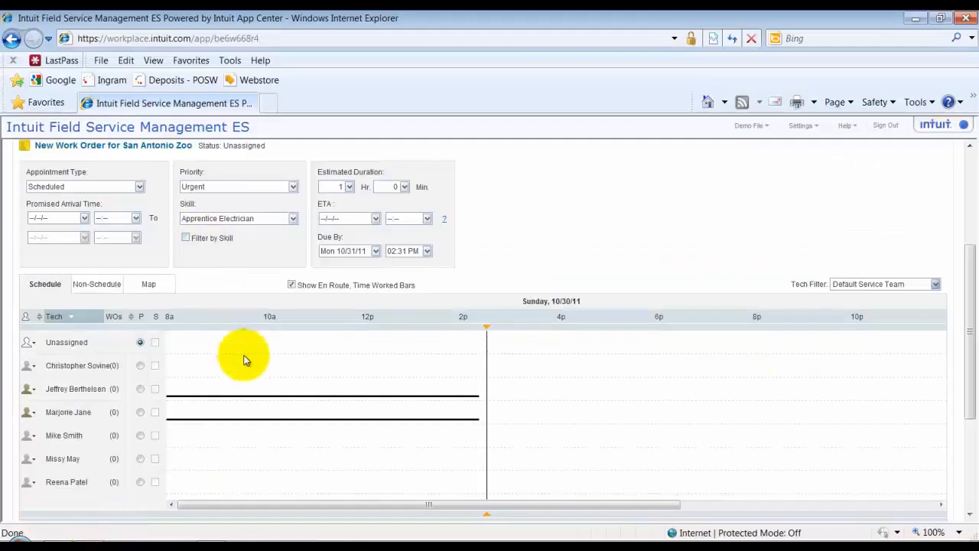
pyautogui.scroll(3, 214, 337)
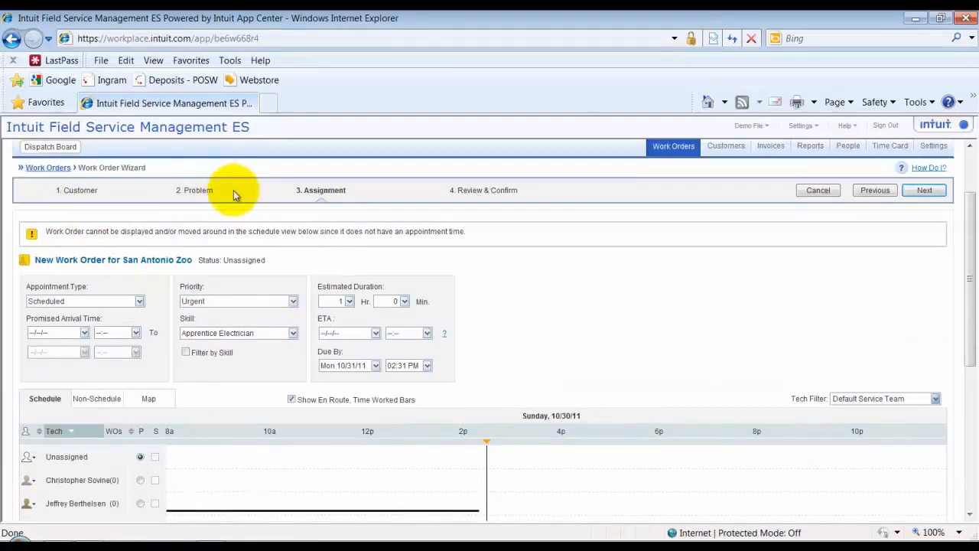
pyautogui.click(880, 194)
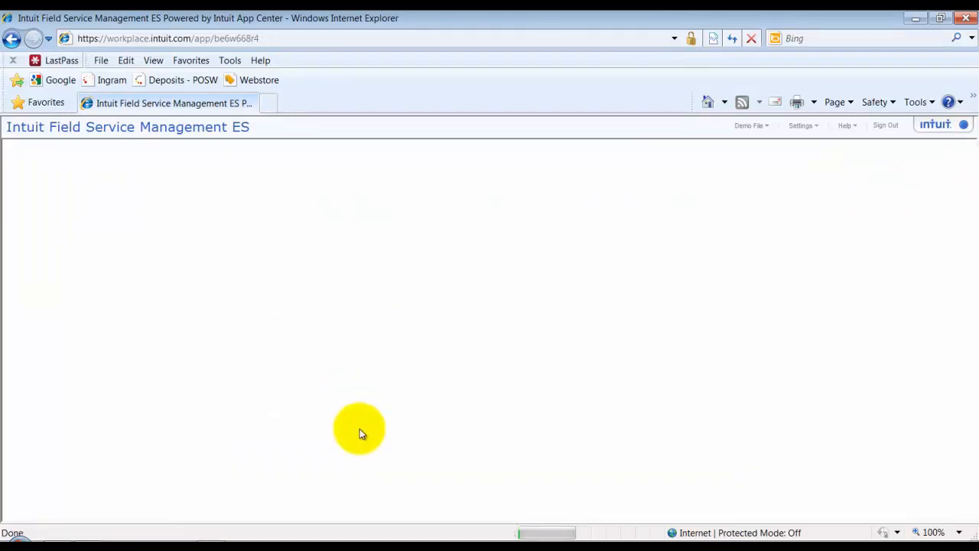
pyautogui.click(214, 411)
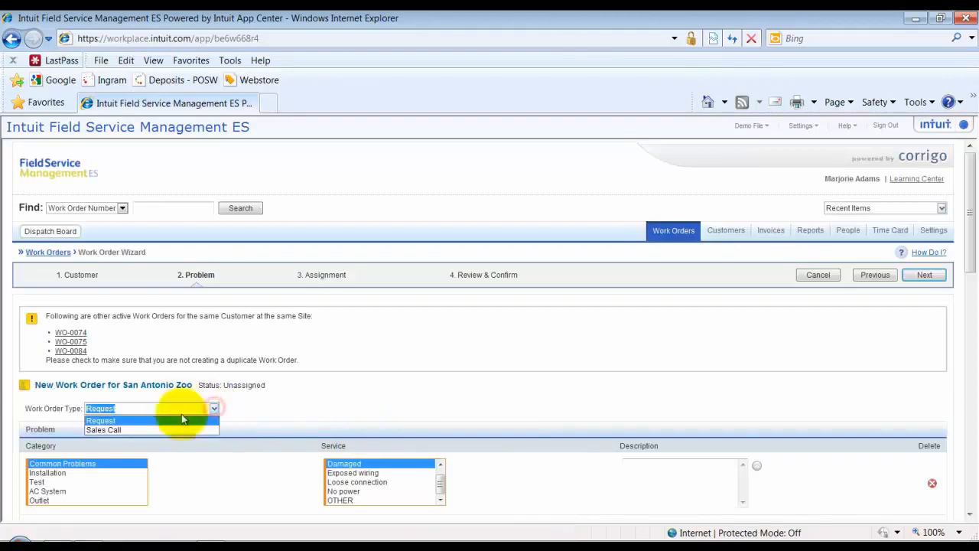
pyautogui.click(267, 401)
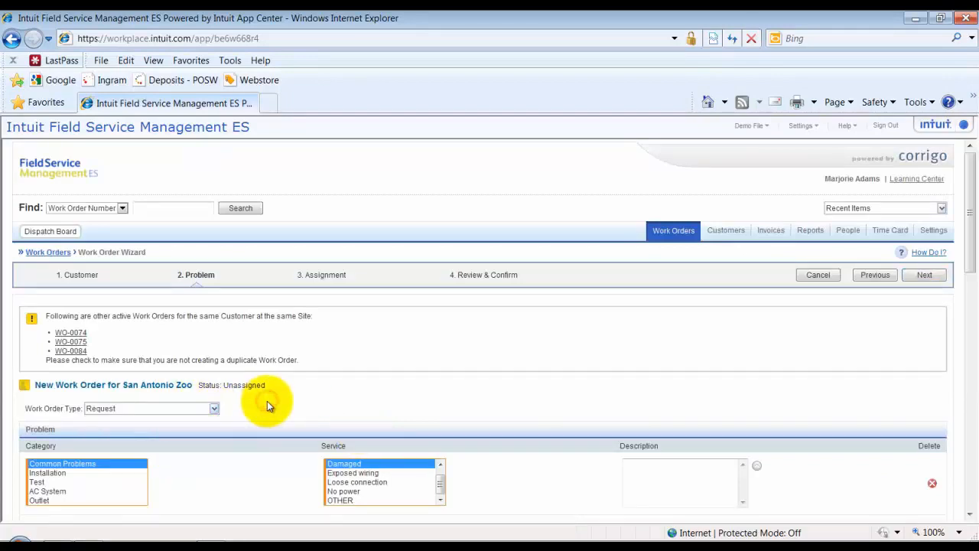
# Switch to Chrome and examine the email format, From address and emergency alert options in the work order alert settings
pyautogui.click(67, 545)
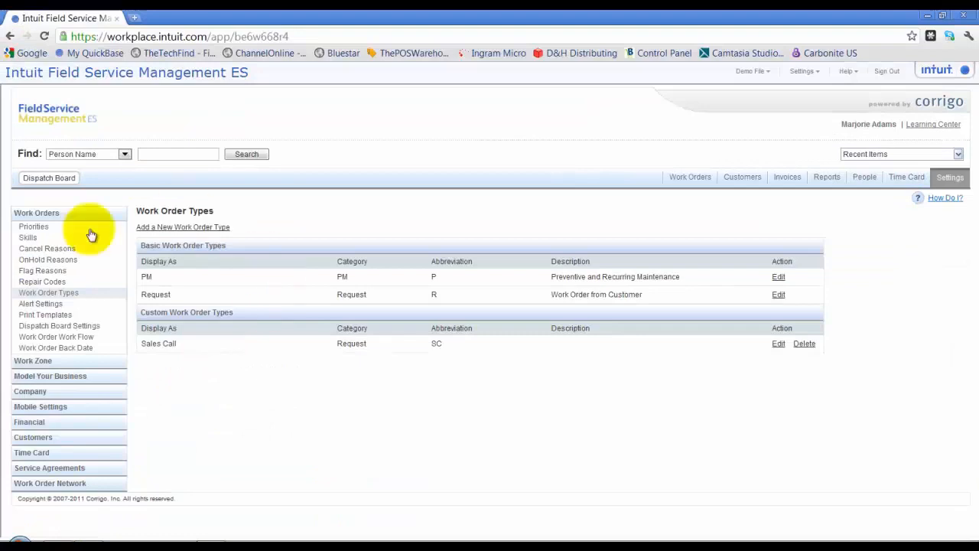
pyautogui.click(40, 306)
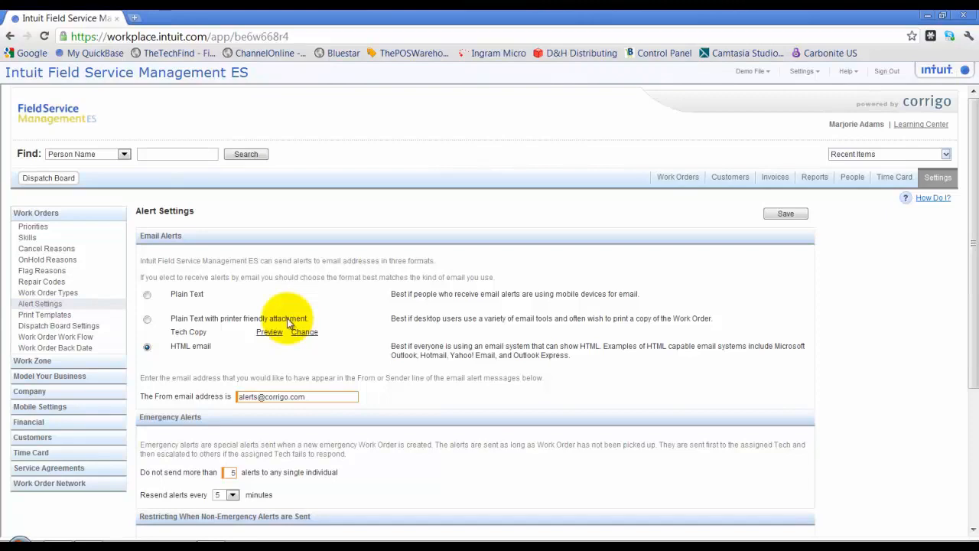
pyautogui.scroll(-3, 289, 321)
pyautogui.scroll(-2, 288, 321)
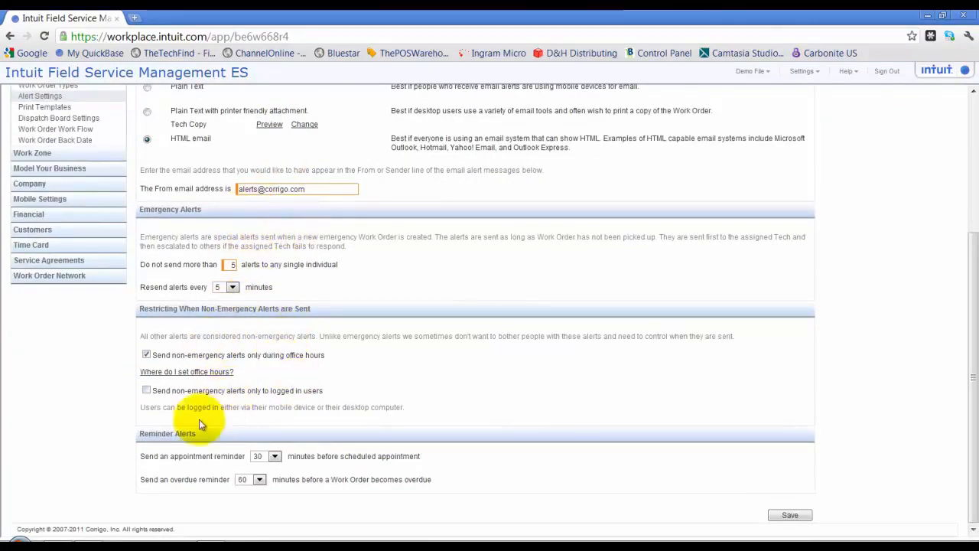
pyautogui.scroll(2, 195, 239)
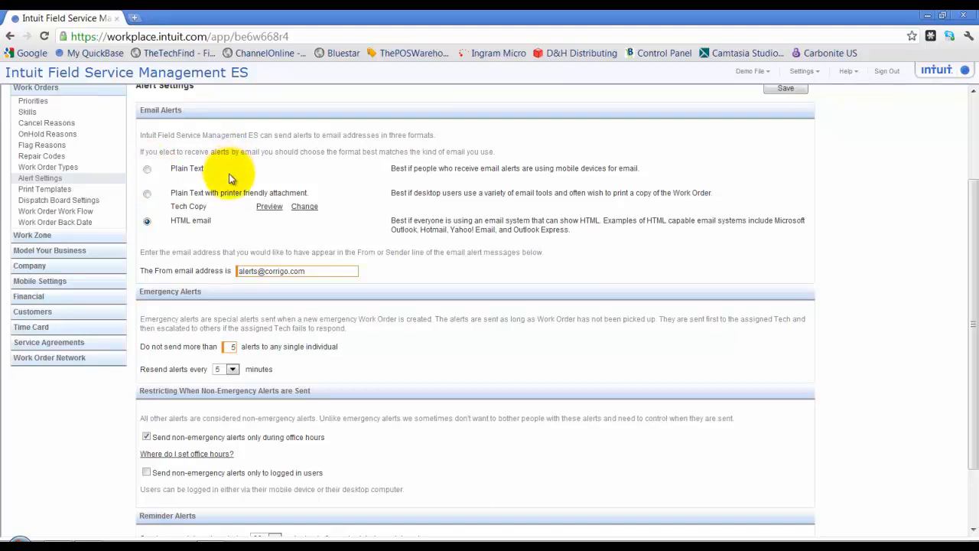
pyautogui.click(321, 270)
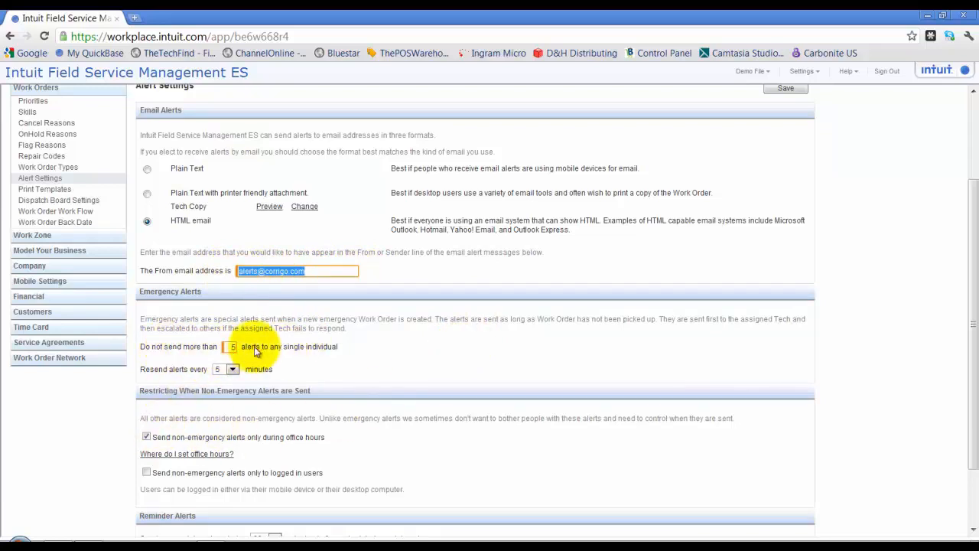
pyautogui.moveTo(258, 348); pyautogui.dragTo(337, 346)
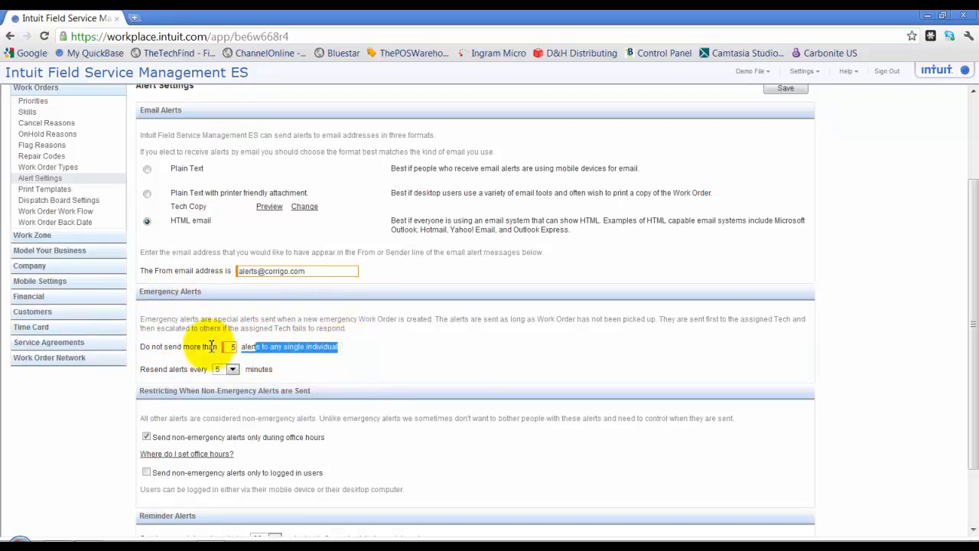
pyautogui.moveTo(162, 369); pyautogui.dragTo(191, 371)
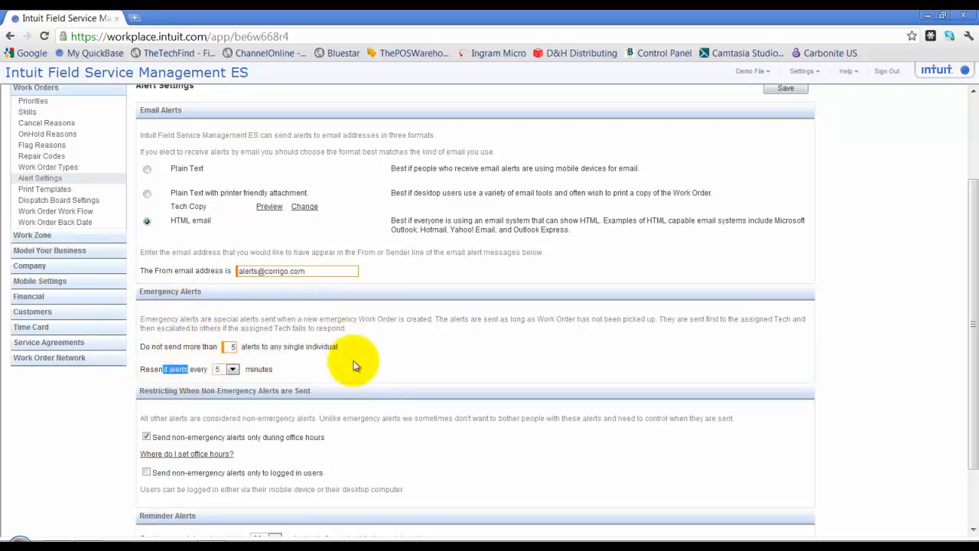
# Examine the non-emergency alert restrictions and the appointment and overdue reminder settings
pyautogui.scroll(-2, 353, 361)
pyautogui.click(145, 354)
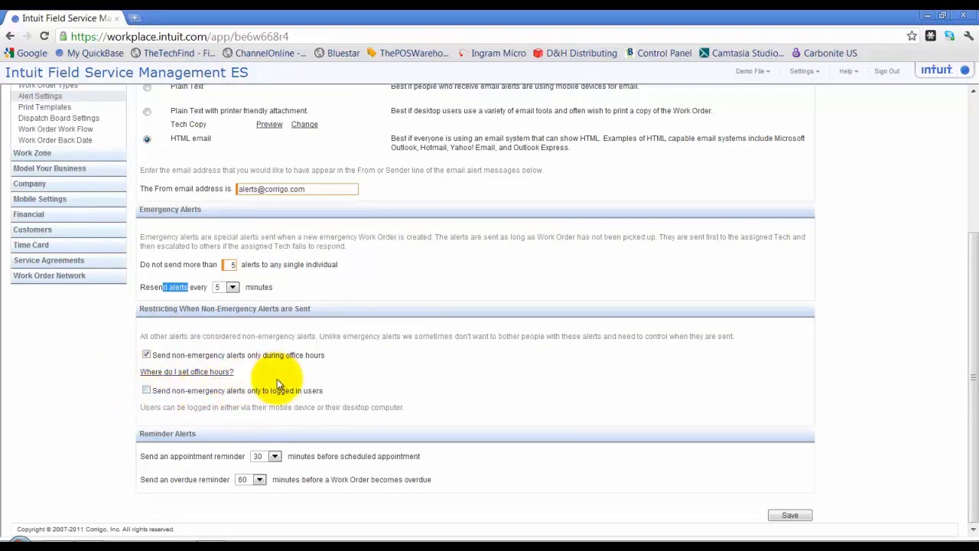
pyautogui.click(163, 452)
pyautogui.moveTo(190, 452); pyautogui.dragTo(245, 452)
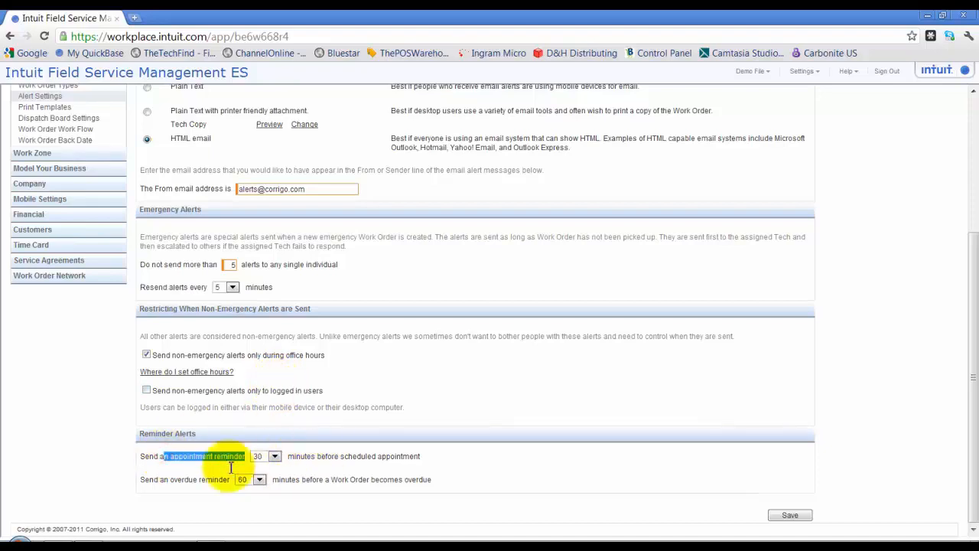
pyautogui.moveTo(152, 479); pyautogui.dragTo(230, 480)
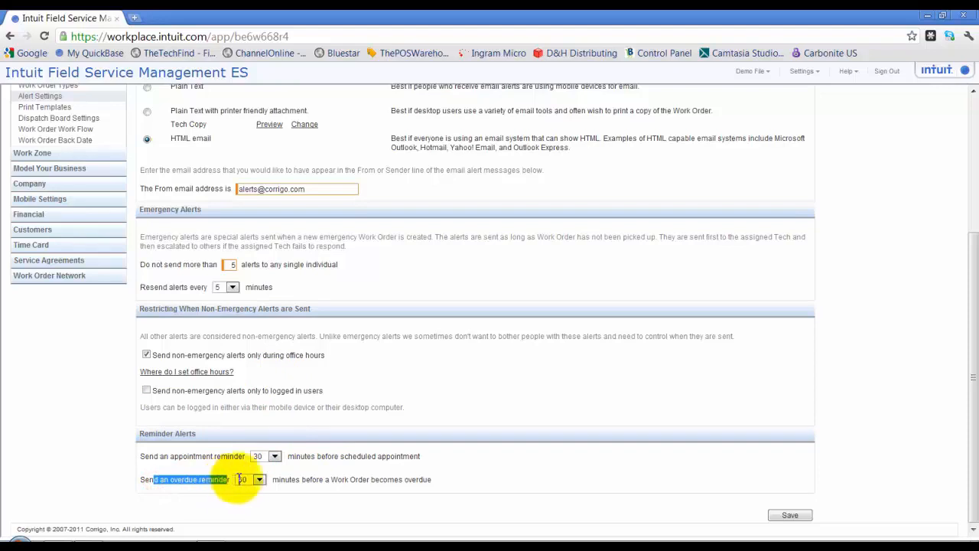
pyautogui.moveTo(283, 480); pyautogui.dragTo(393, 494)
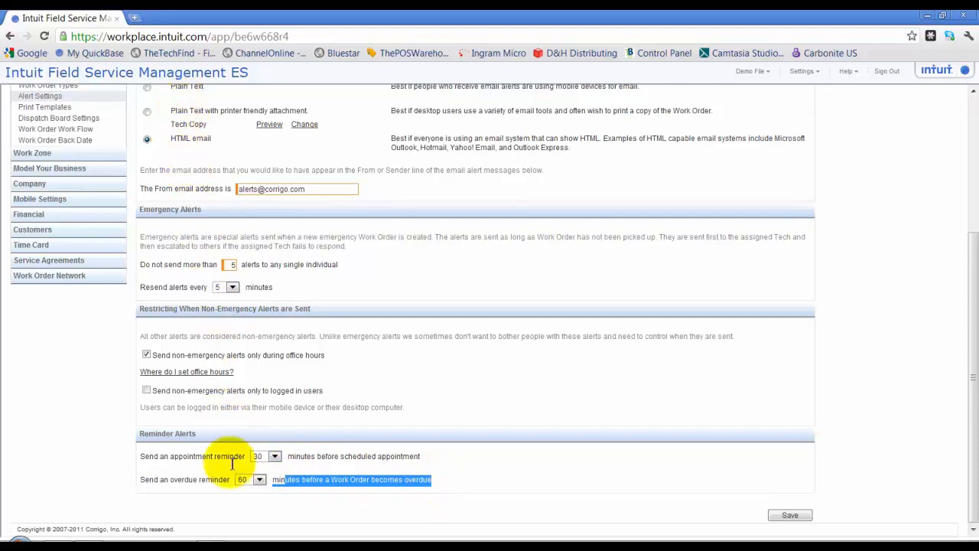
# Preview the Work Order Network template in the work order print template settings and close the preview
pyautogui.scroll(1, 232, 467)
pyautogui.click(58, 149)
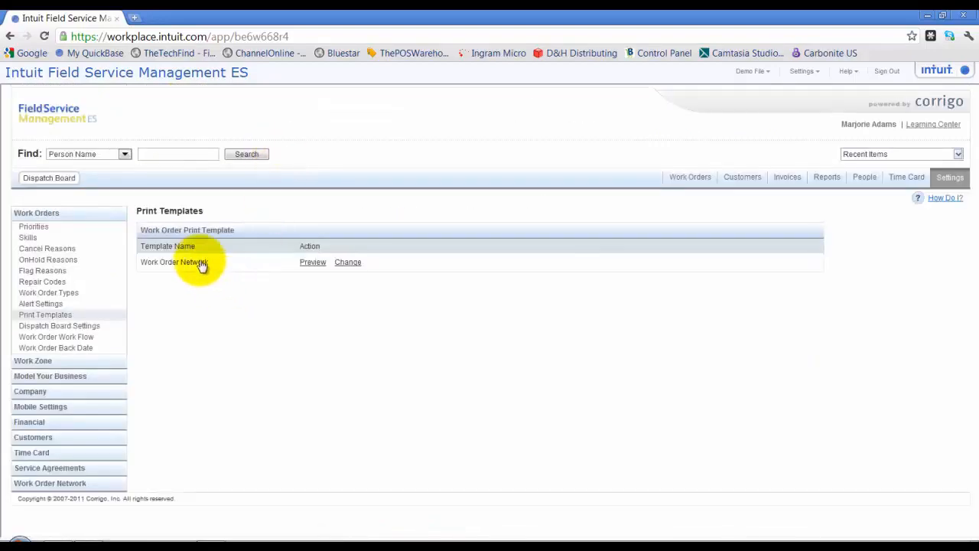
pyautogui.click(312, 263)
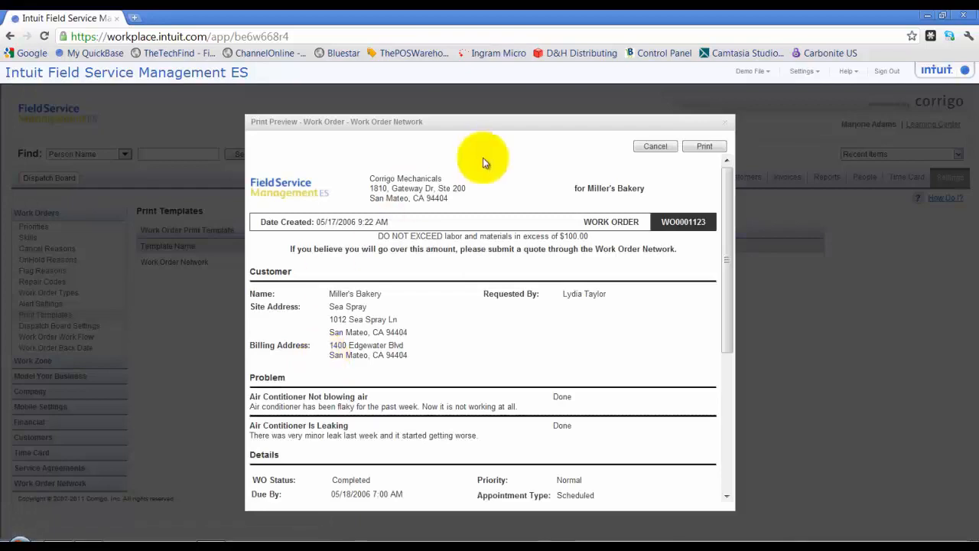
pyautogui.click(653, 147)
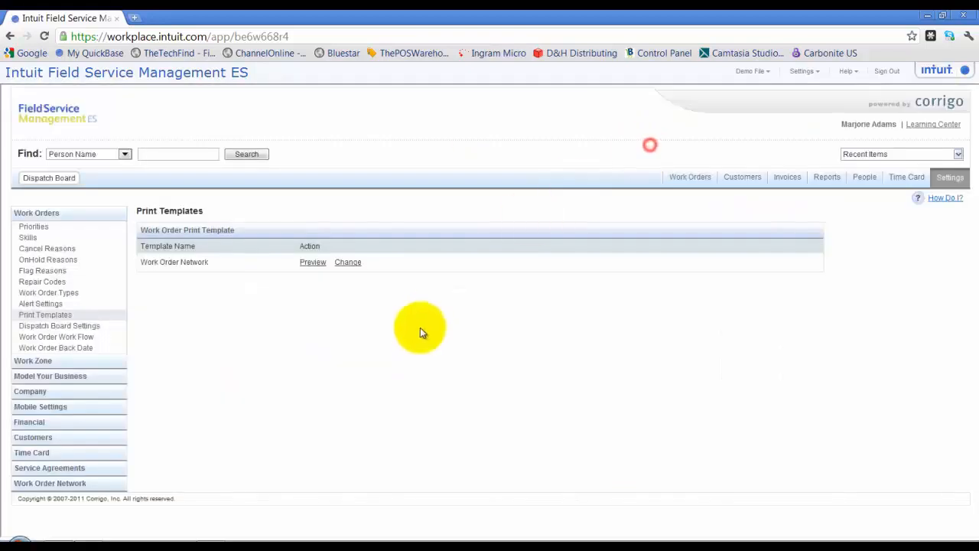
# Change the work order print template to Office Copy, save it and check its print preview
pyautogui.click(348, 262)
pyautogui.click(268, 262)
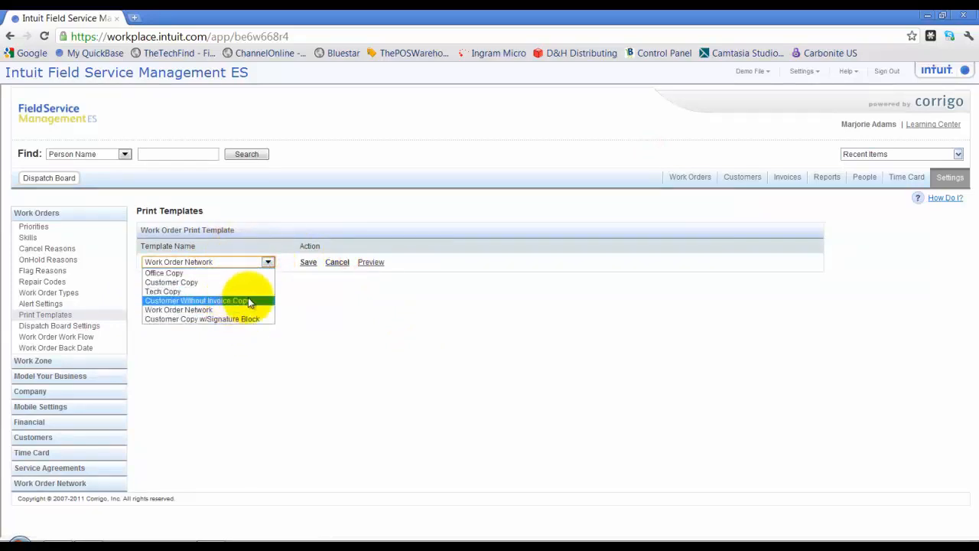
pyautogui.click(233, 273)
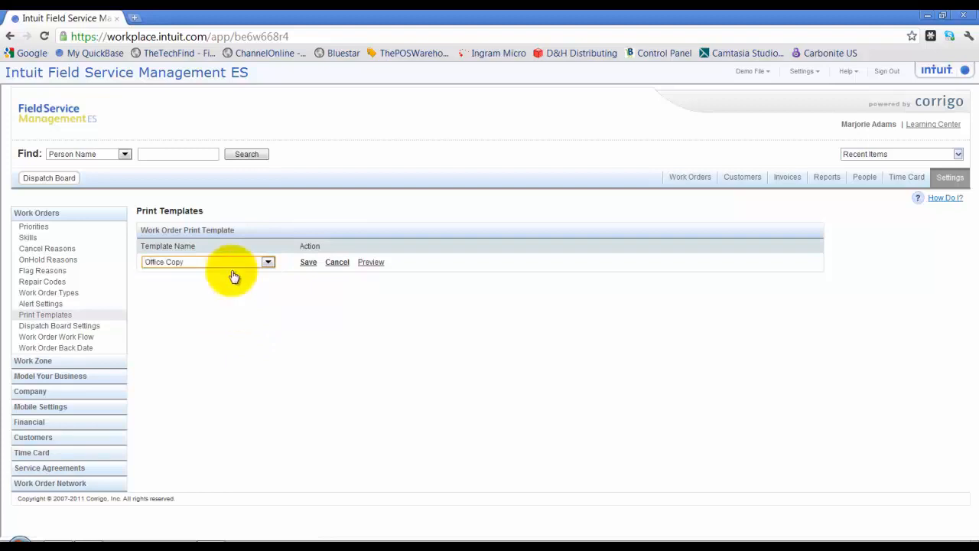
pyautogui.click(309, 266)
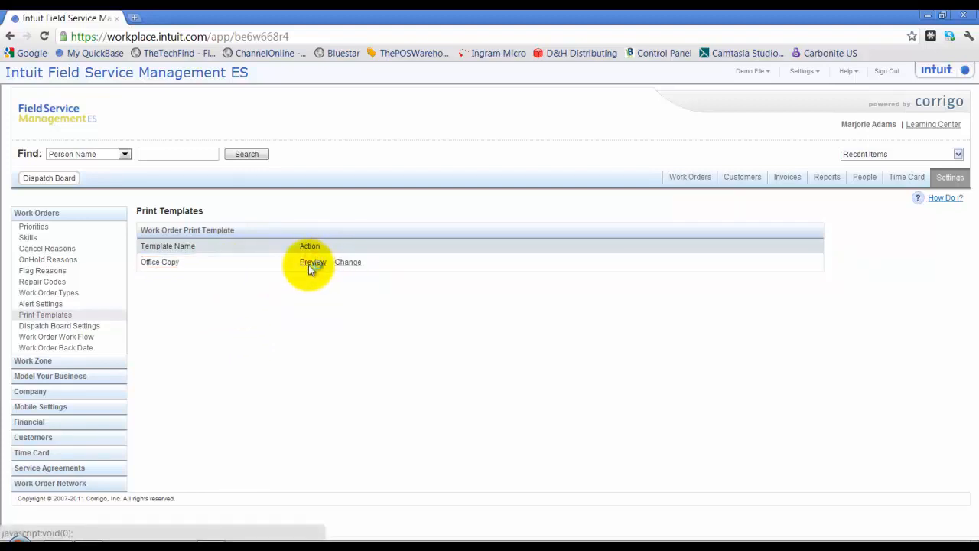
pyautogui.click(312, 263)
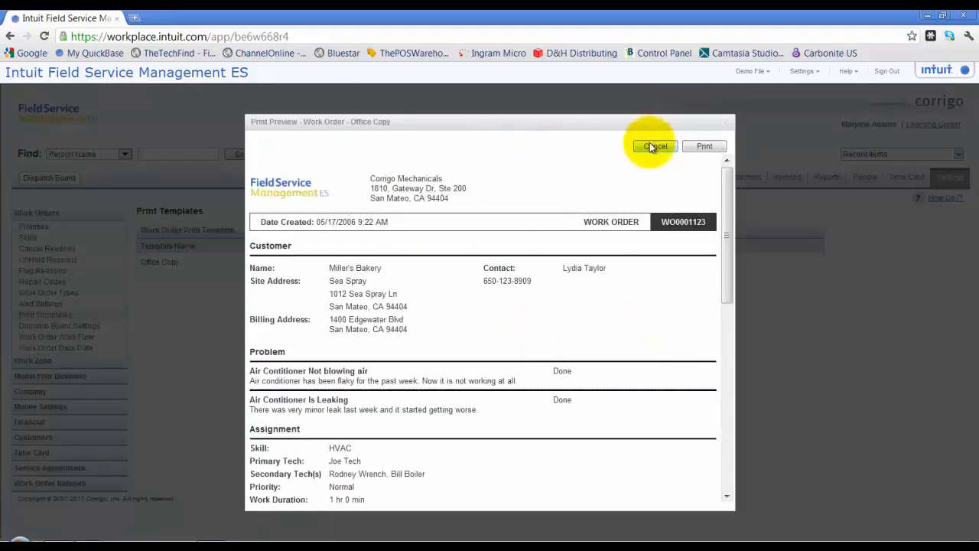
pyautogui.click(651, 145)
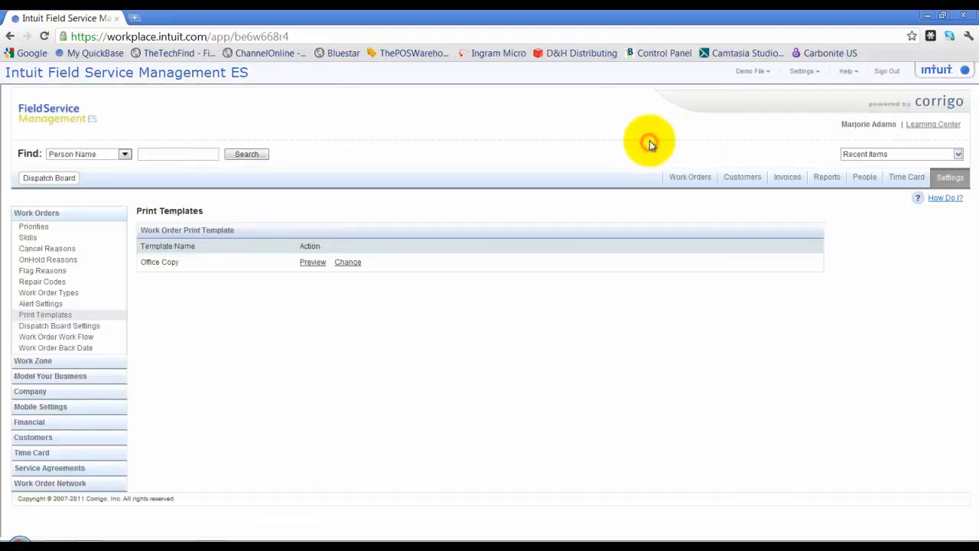
# In the dispatch board settings, hide the ZIP field from the Dispatch Work Orders list view and save the change
pyautogui.click(36, 326)
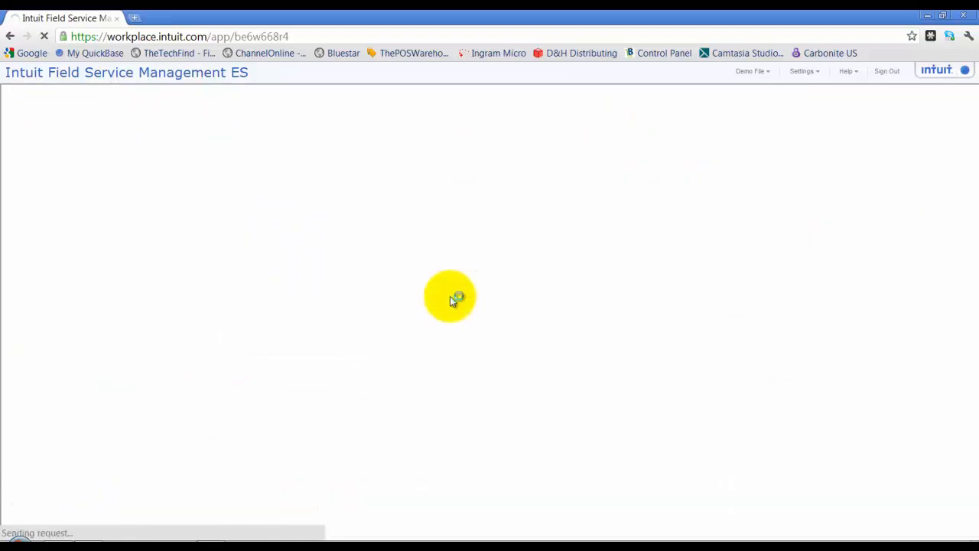
pyautogui.scroll(-1, 472, 290)
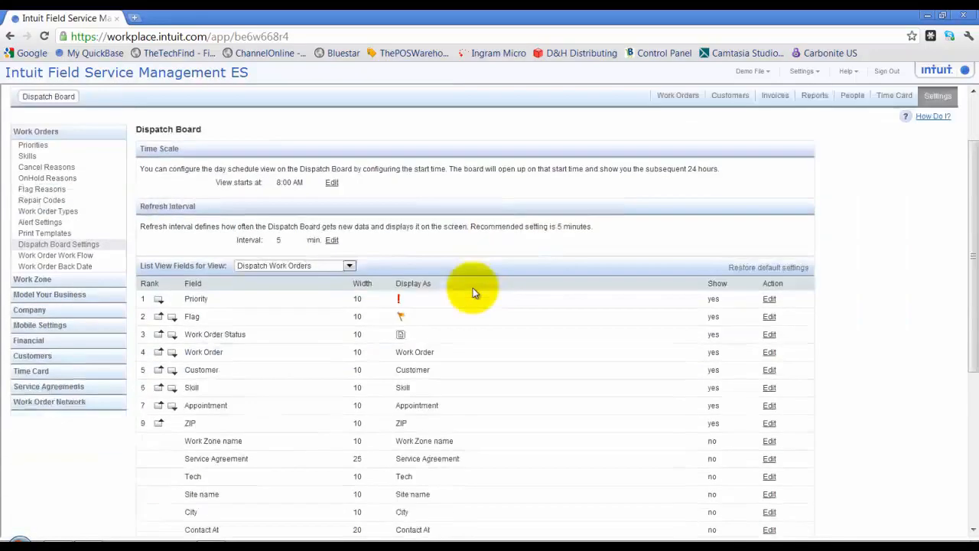
pyautogui.scroll(-1, 473, 288)
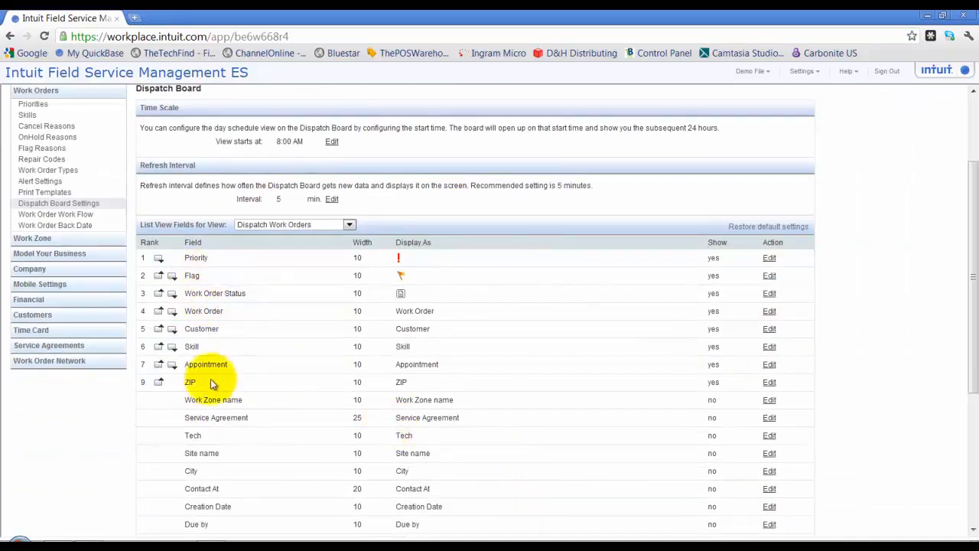
pyautogui.click(769, 382)
pyautogui.click(742, 383)
pyautogui.click(771, 382)
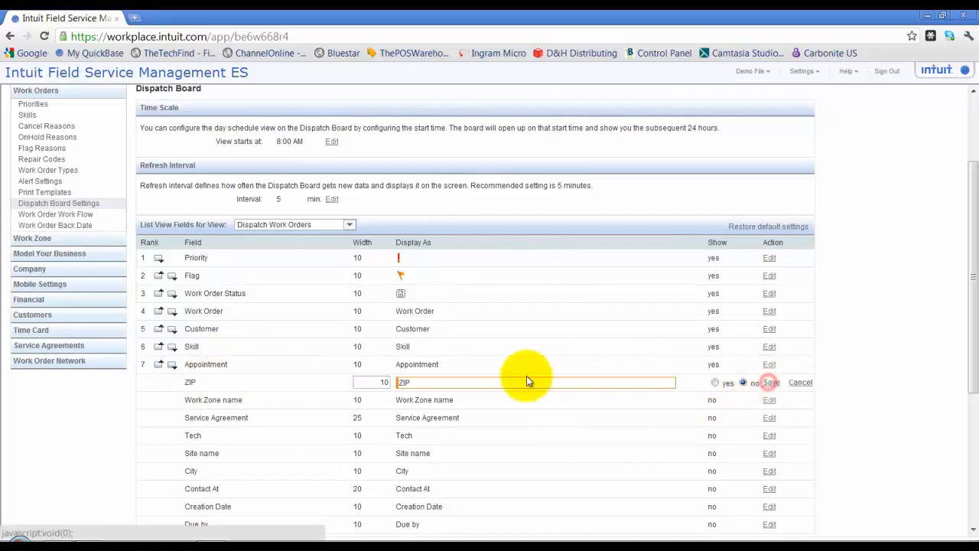
# Look through the remaining list view fields available for the Dispatch Work Orders view
pyautogui.scroll(-1, 218, 445)
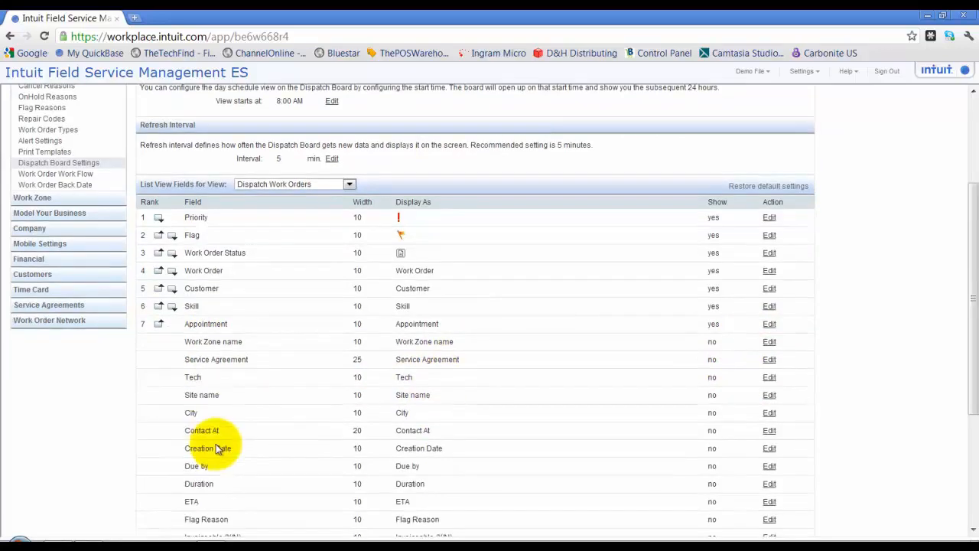
pyautogui.scroll(-2, 275, 466)
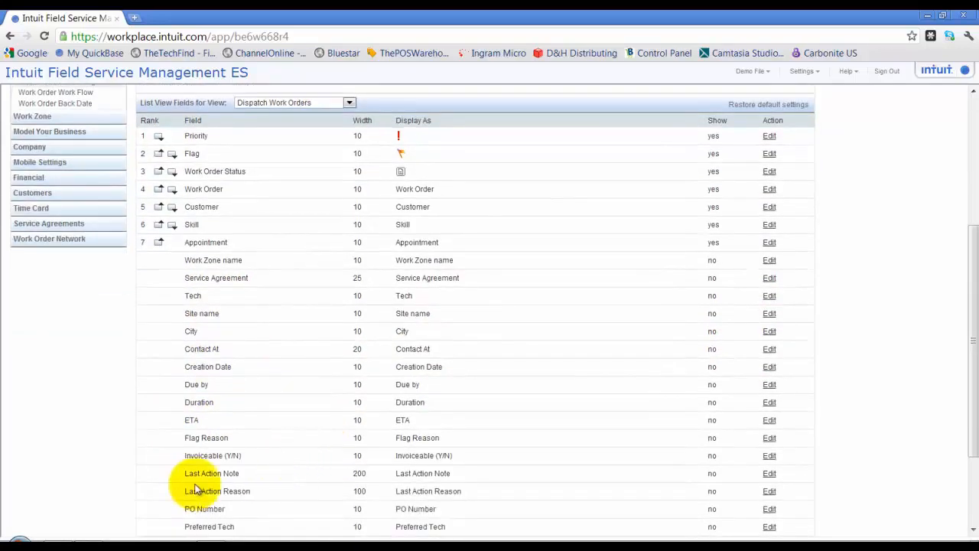
pyautogui.scroll(-3, 356, 507)
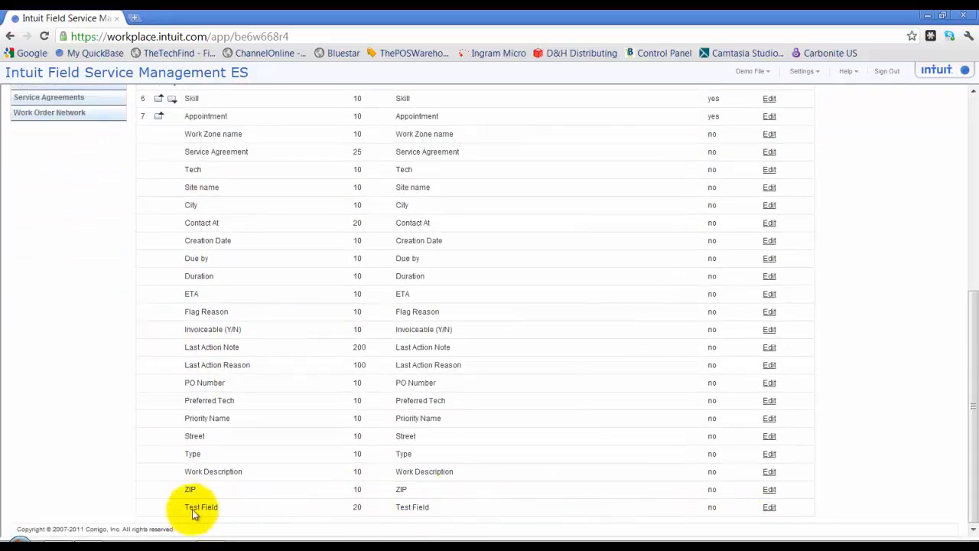
pyautogui.scroll(3, 291, 497)
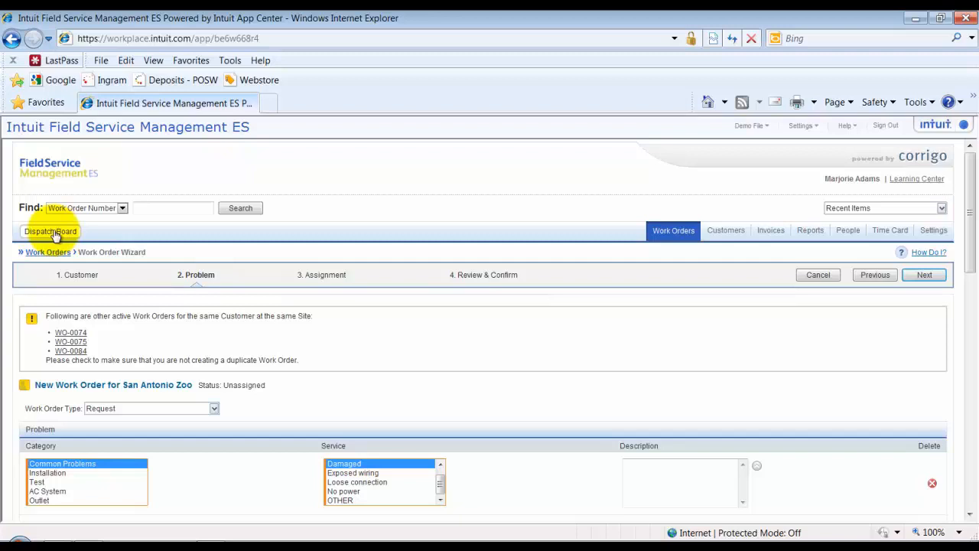
# Switch to the Chrome window, open the dispatch board and enlarge its window
pyautogui.moveTo(49, 541)
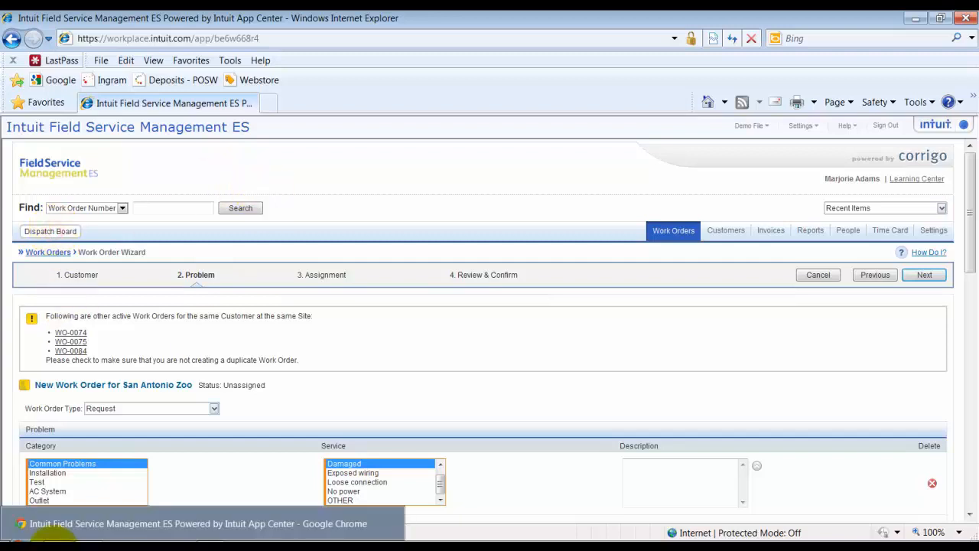
pyautogui.click(49, 535)
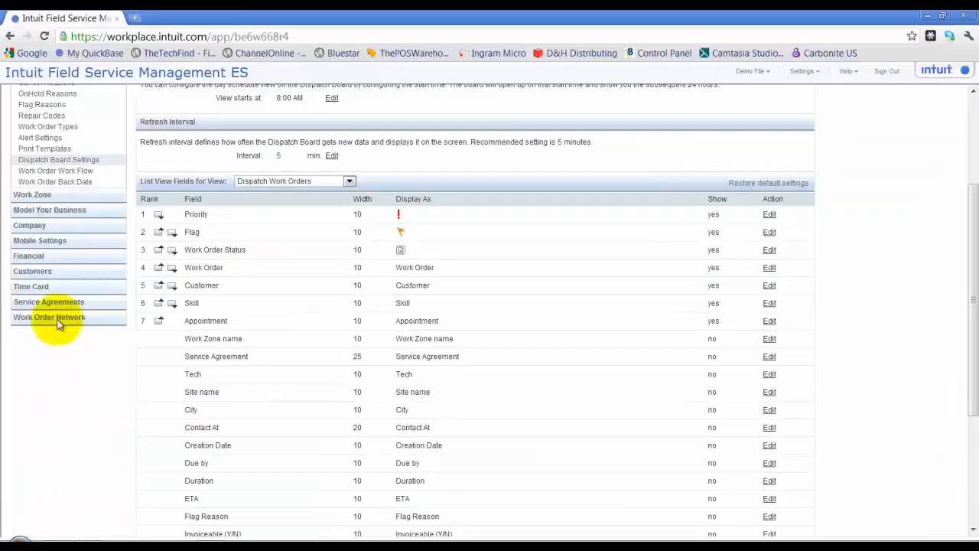
pyautogui.scroll(3, 28, 323)
pyautogui.click(48, 181)
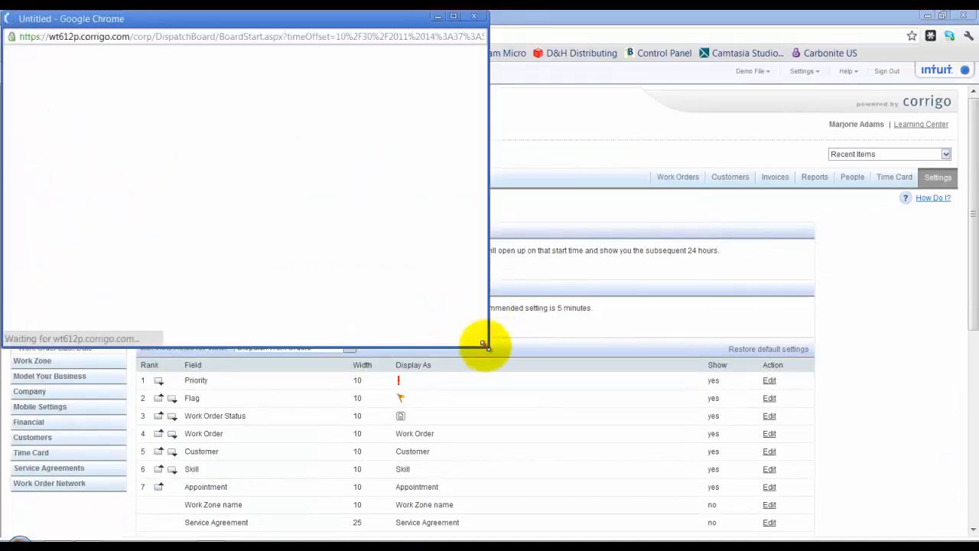
pyautogui.moveTo(482, 345); pyautogui.dragTo(624, 382)
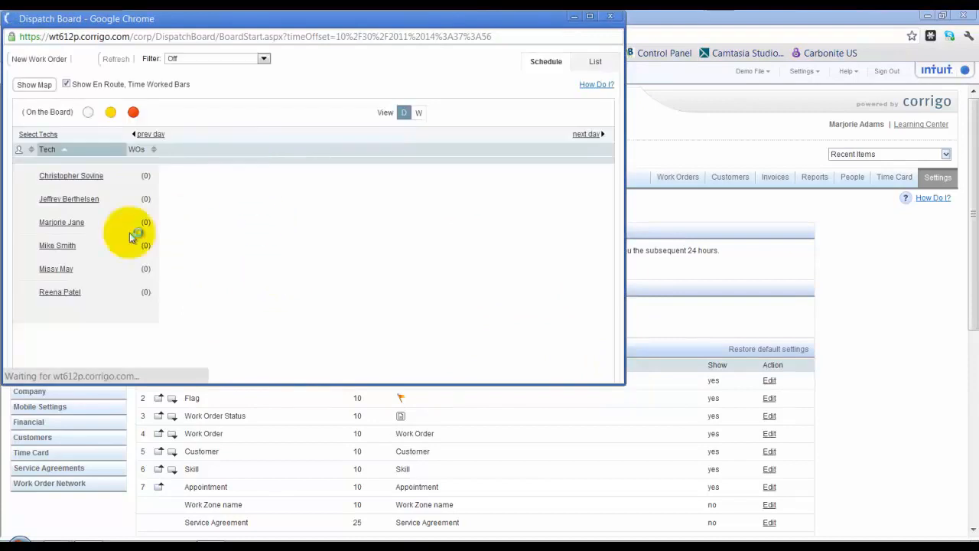
# Browse the dispatch board schedule to October 28, 2011, view the ABC Store work order's details and close the board
pyautogui.click(145, 137)
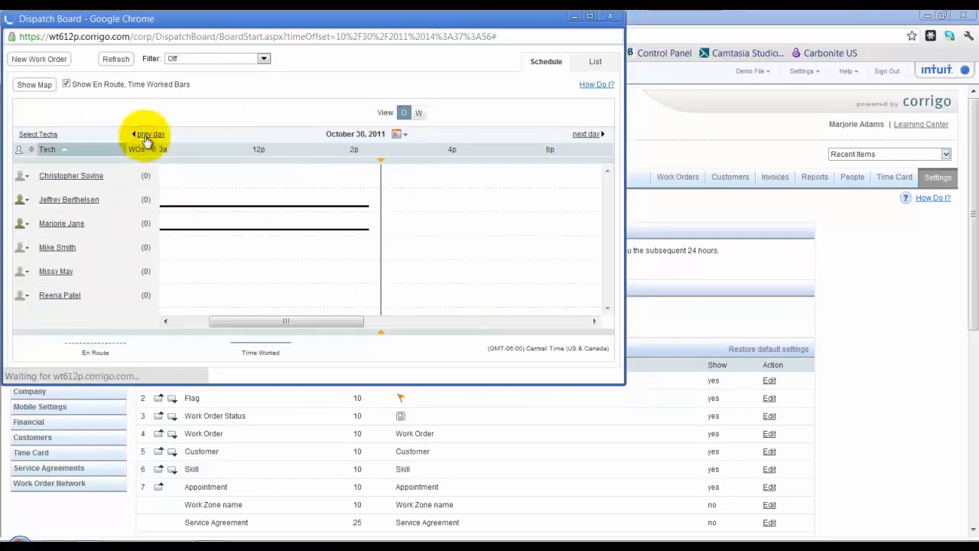
pyautogui.click(145, 137)
pyautogui.doubleClick(552, 222)
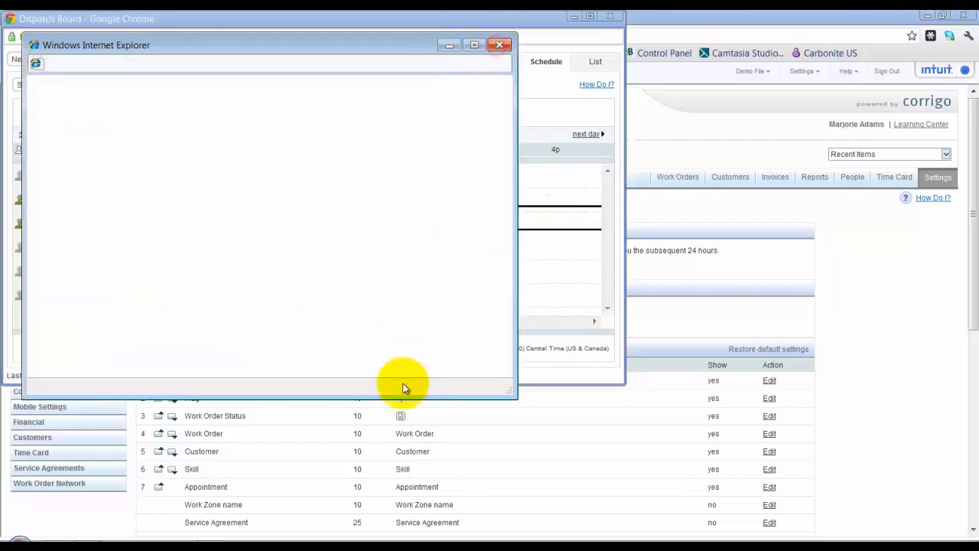
pyautogui.click(346, 18)
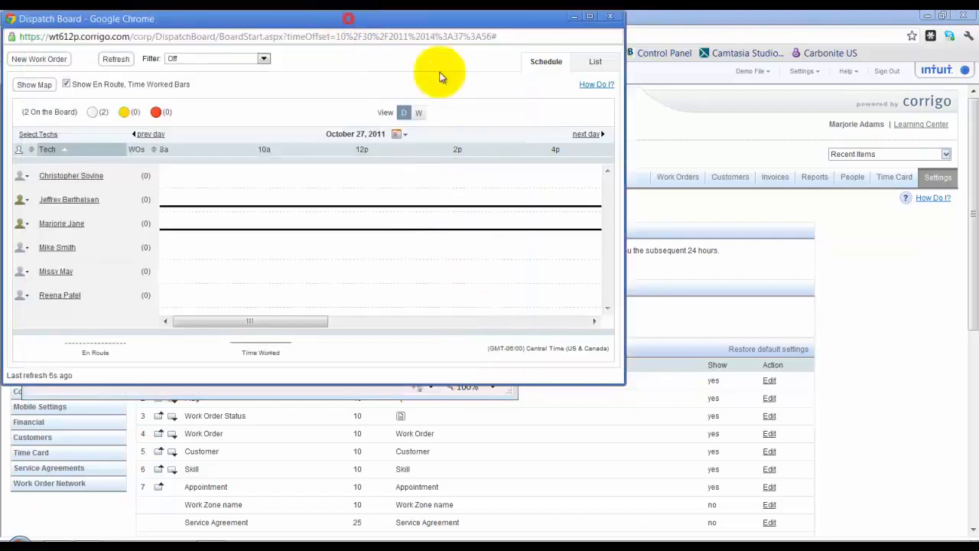
pyautogui.click(363, 322)
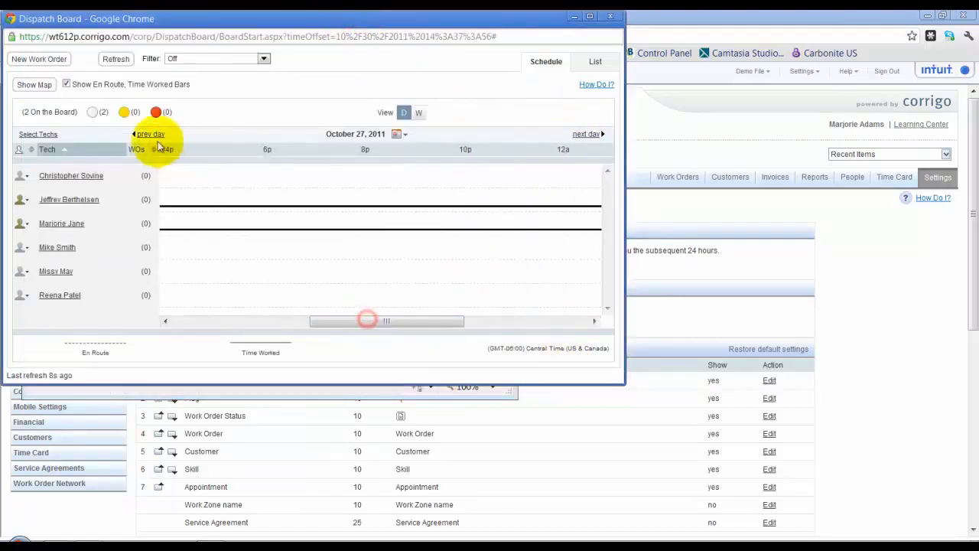
pyautogui.click(579, 135)
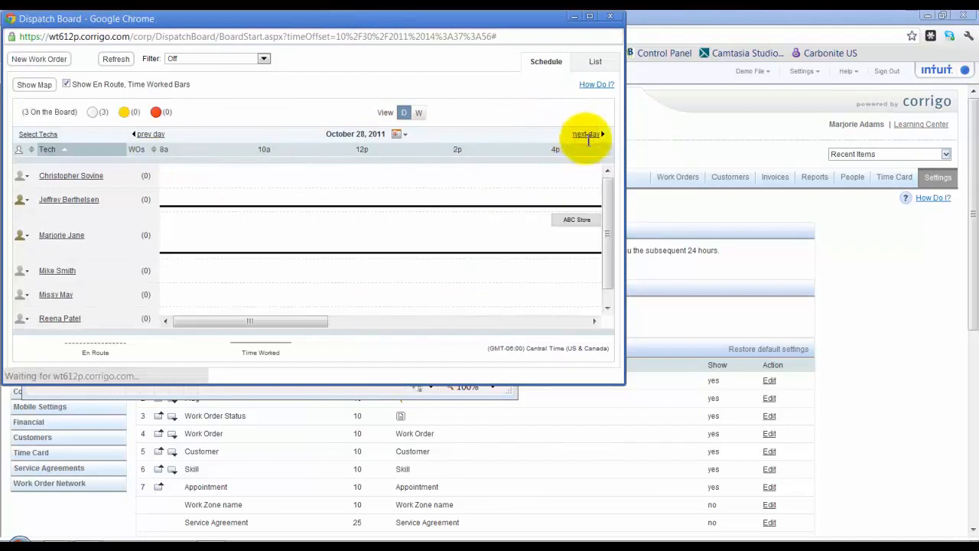
pyautogui.moveTo(579, 220)
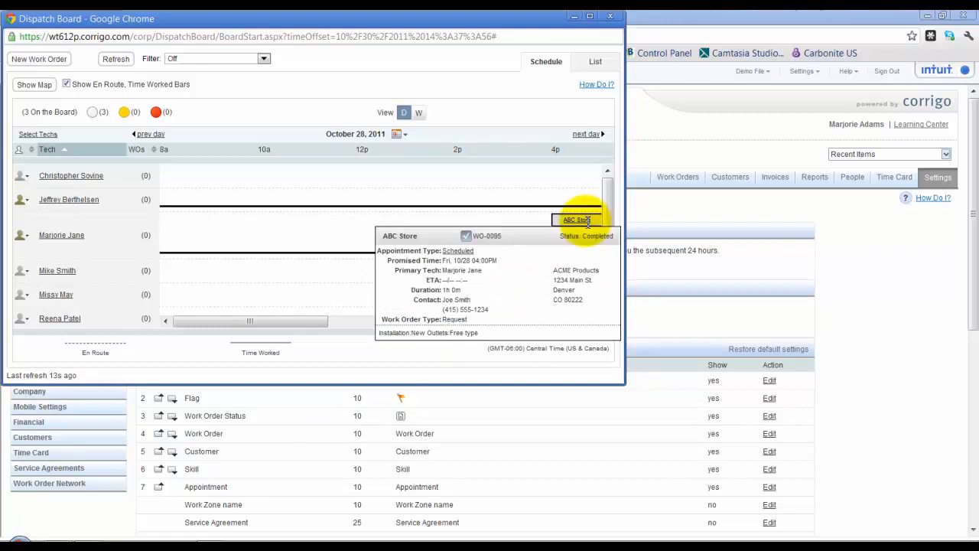
pyautogui.click(610, 16)
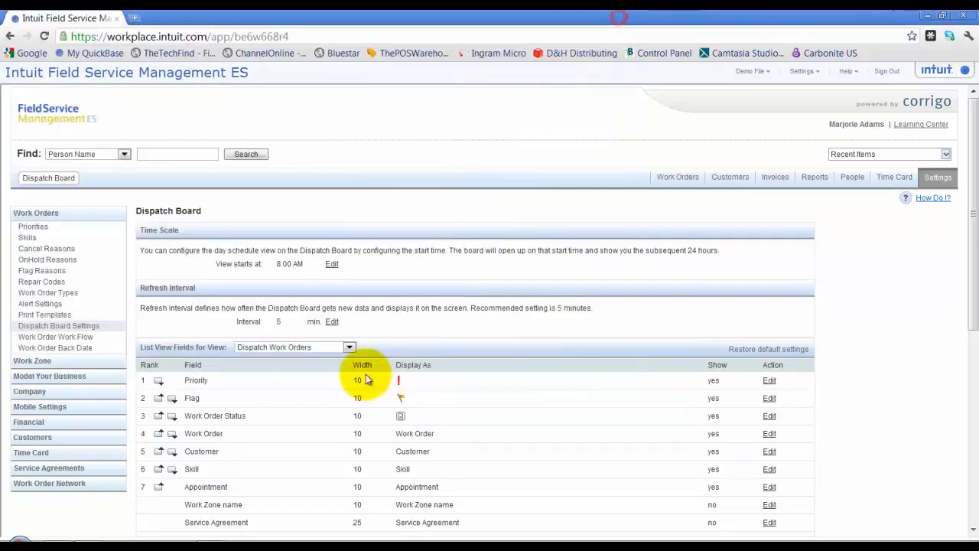
# In the work order work flow settings, try excluding Repair Category and Repair Codes from the Work Done step
pyautogui.click(69, 327)
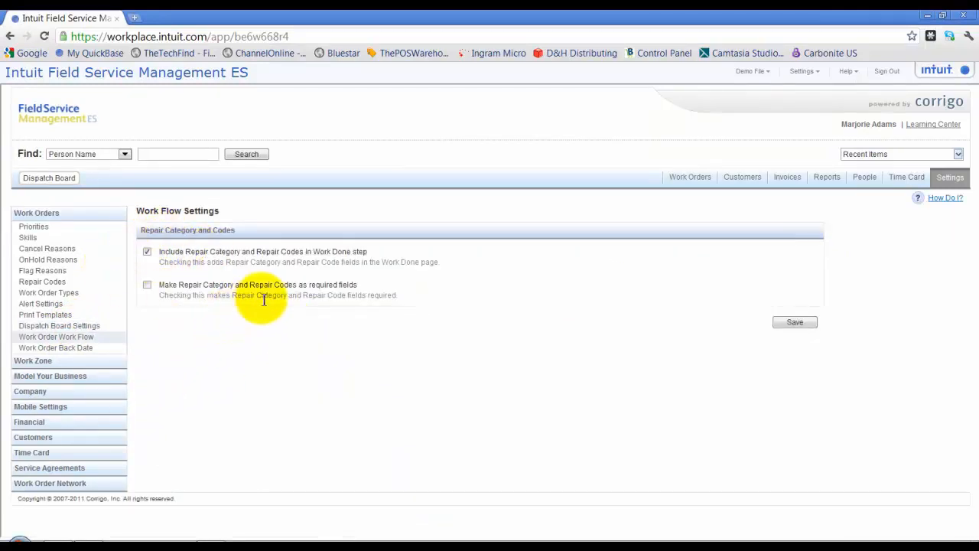
pyautogui.click(146, 252)
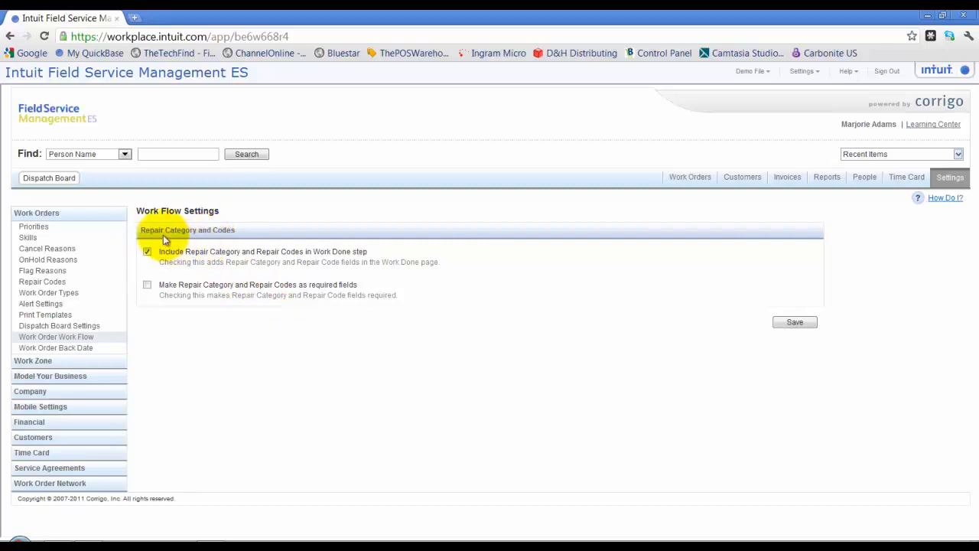
pyautogui.click(147, 251)
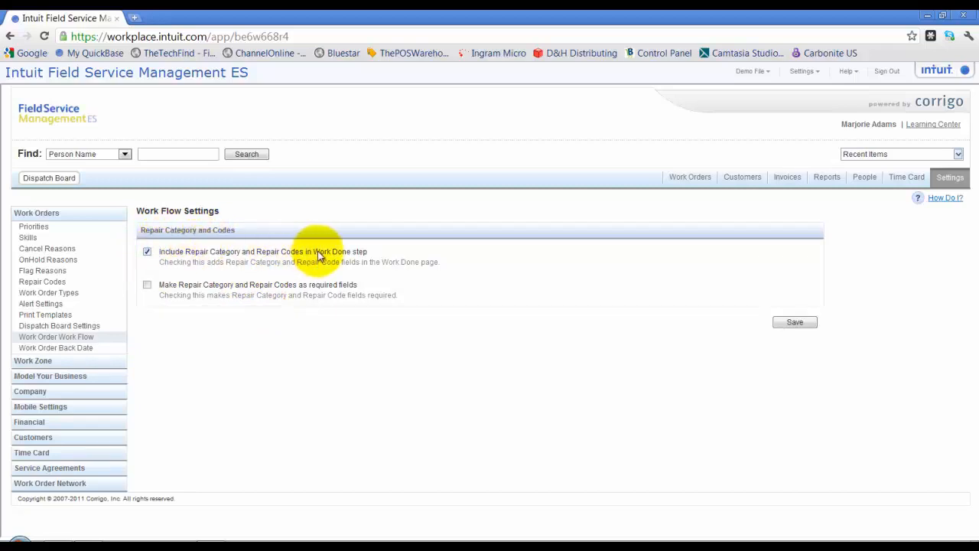
pyautogui.click(147, 252)
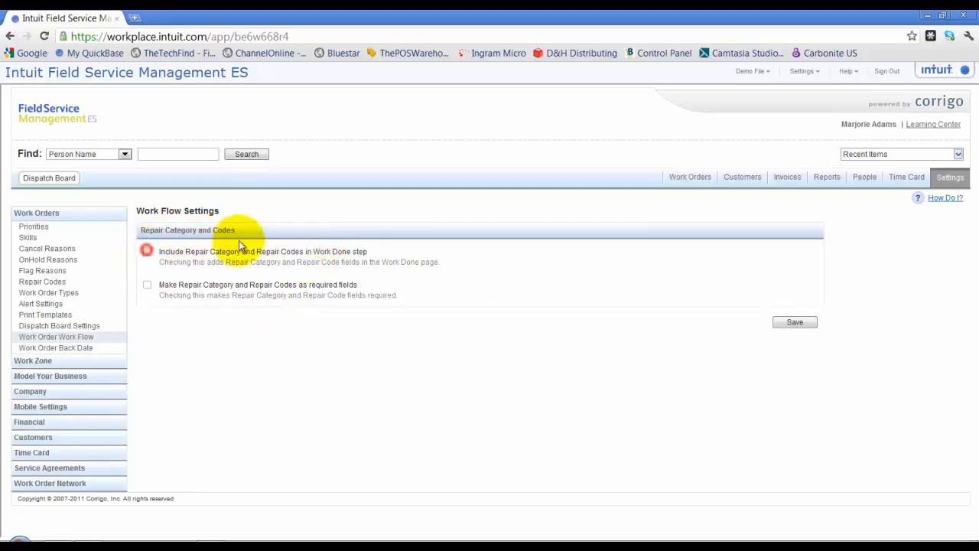
# Leave the work flow settings without saving and view the choices for allowing work order back dates, cancelling the edit
pyautogui.click(79, 349)
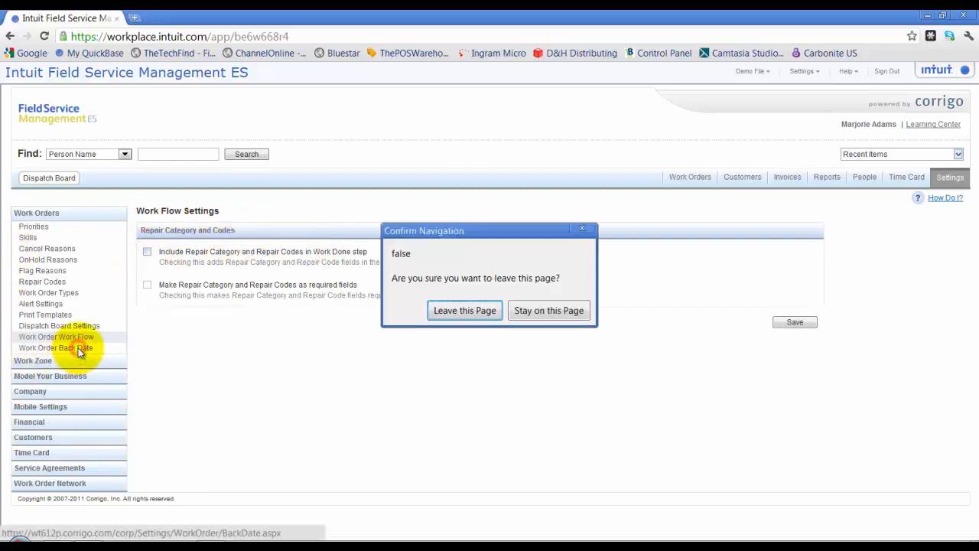
pyautogui.click(488, 312)
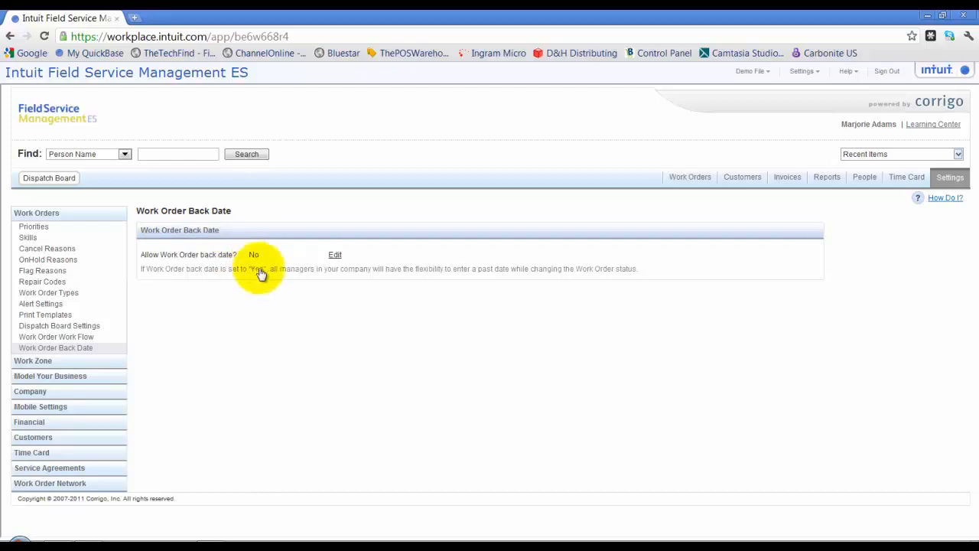
pyautogui.click(335, 255)
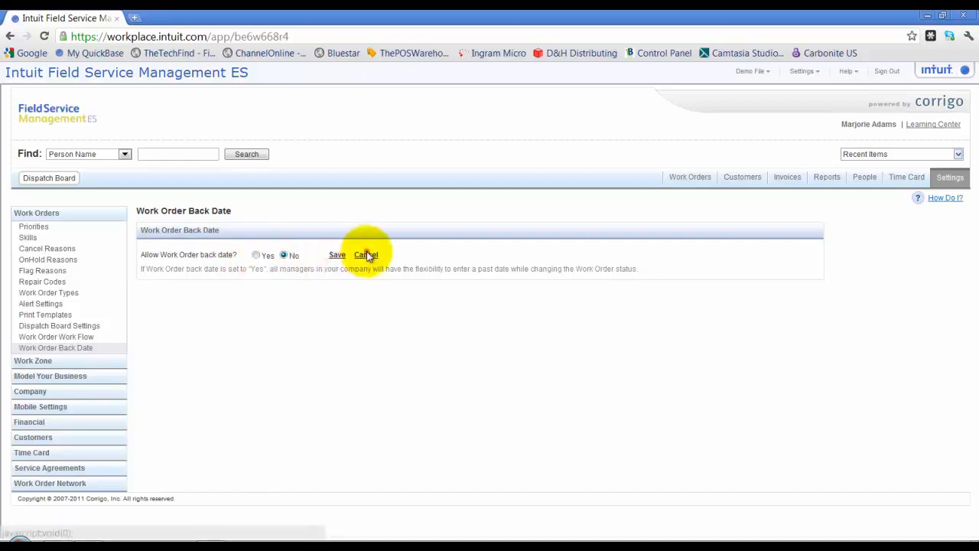
pyautogui.click(367, 254)
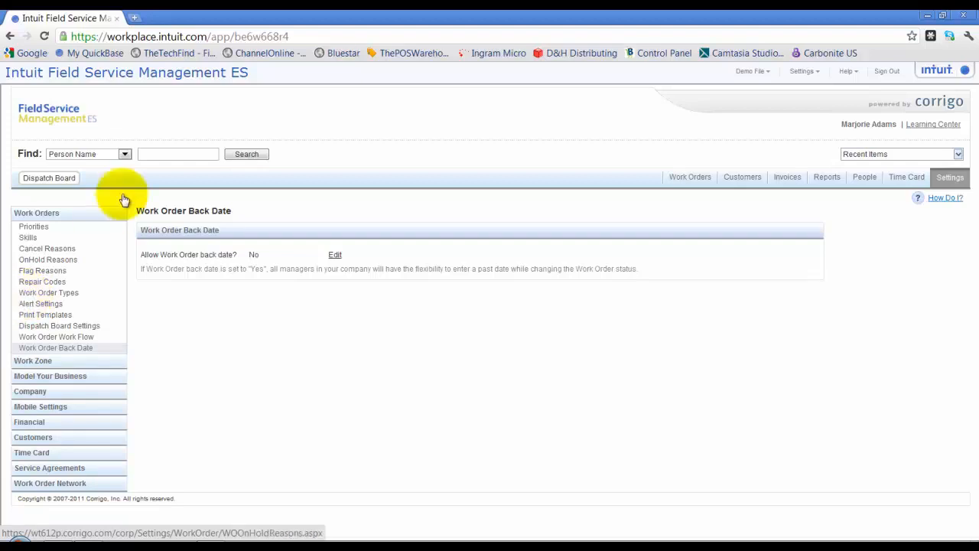
# Review the work zone settings and view the Default Service Team's members and areas serviced
pyautogui.click(48, 363)
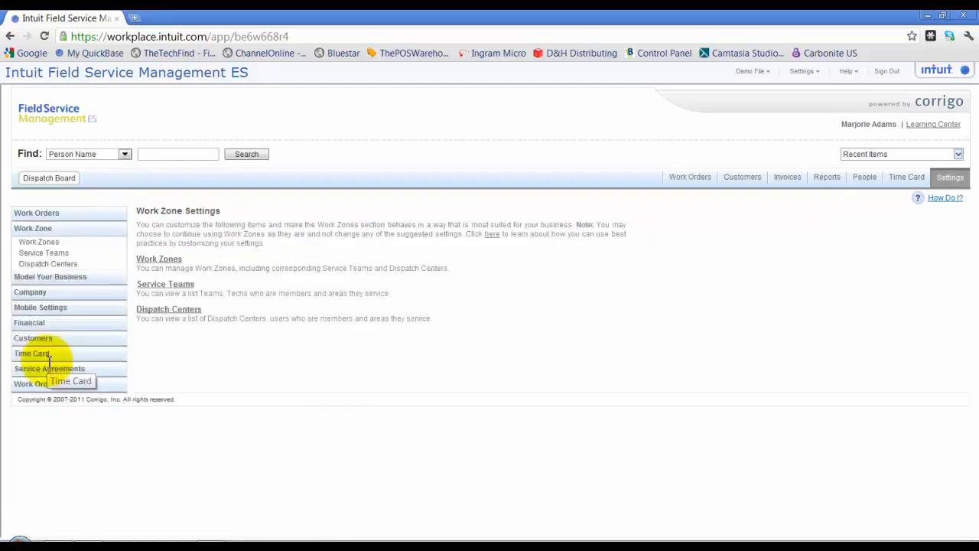
pyautogui.moveTo(286, 223); pyautogui.dragTo(430, 233)
pyautogui.click(427, 234)
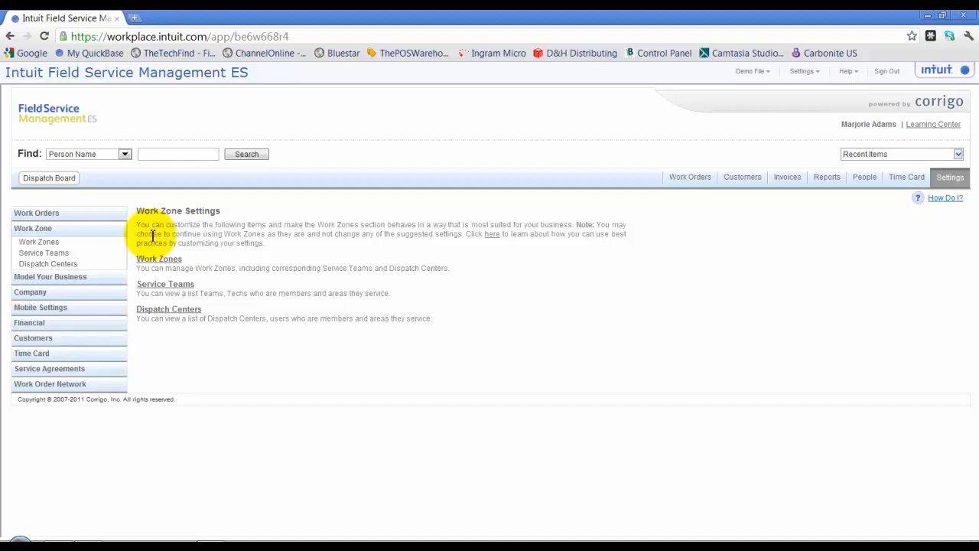
pyautogui.click(187, 284)
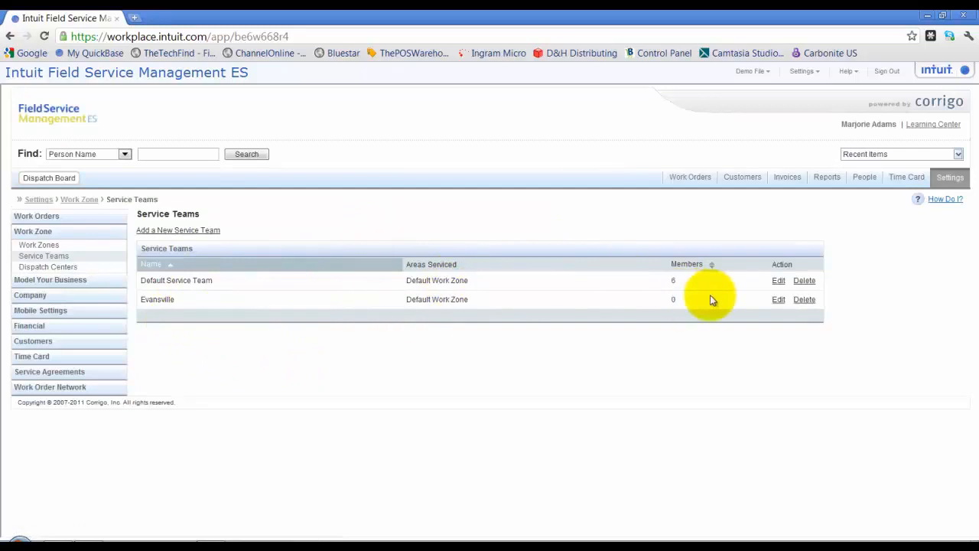
pyautogui.click(778, 280)
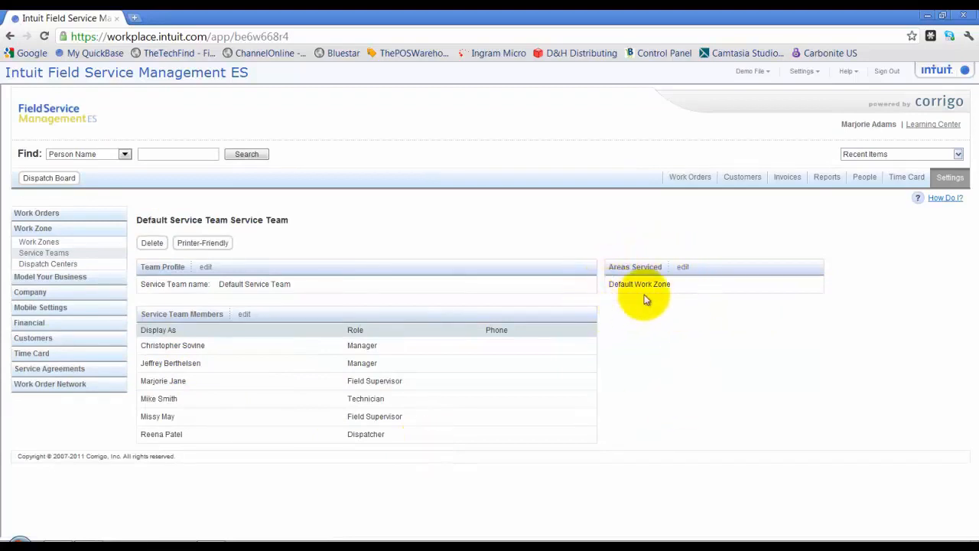
# View the dispatch centers in the work zone settings with their covered areas and members
pyautogui.click(54, 263)
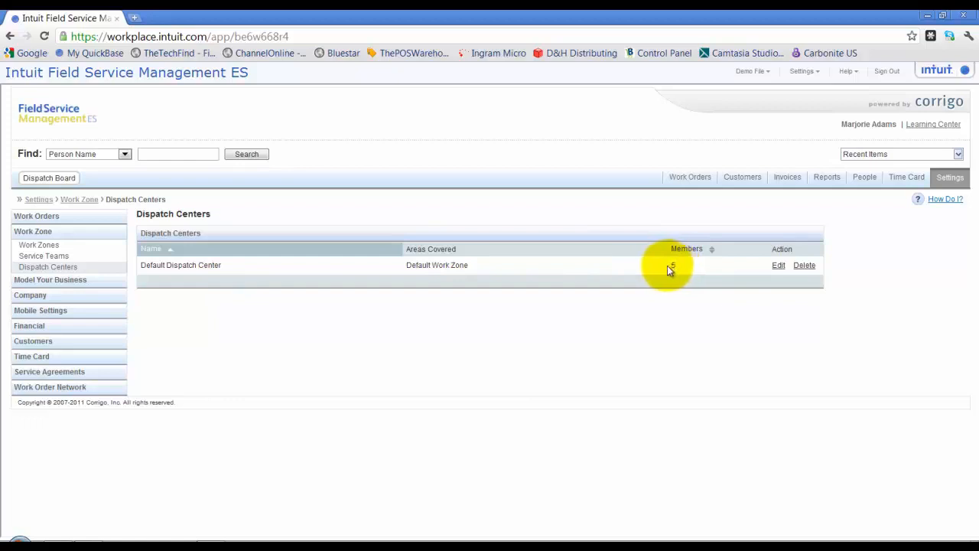
pyautogui.rightClick(133, 245)
pyautogui.click(189, 215)
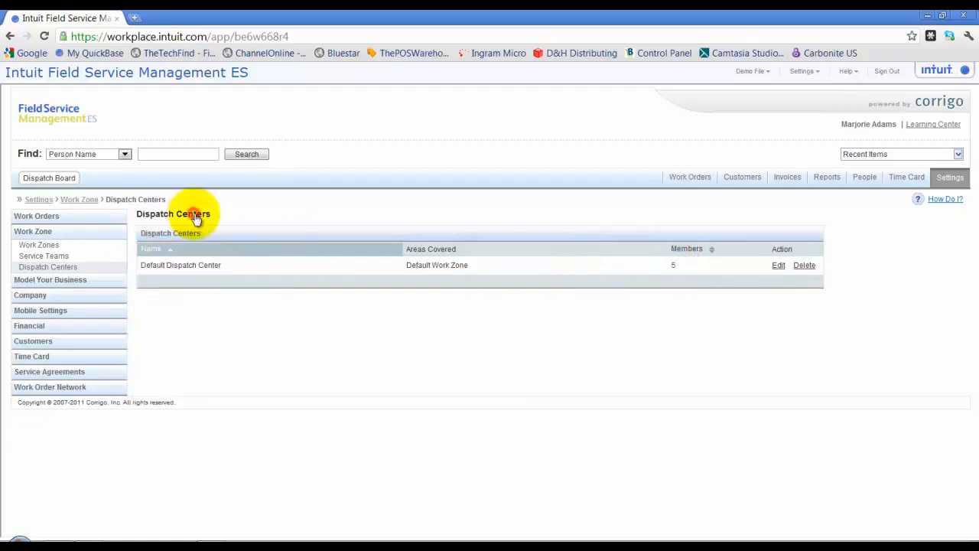
# In the service packages settings under Model Your Business, rename PM Service Package to My Services and save it
pyautogui.click(49, 280)
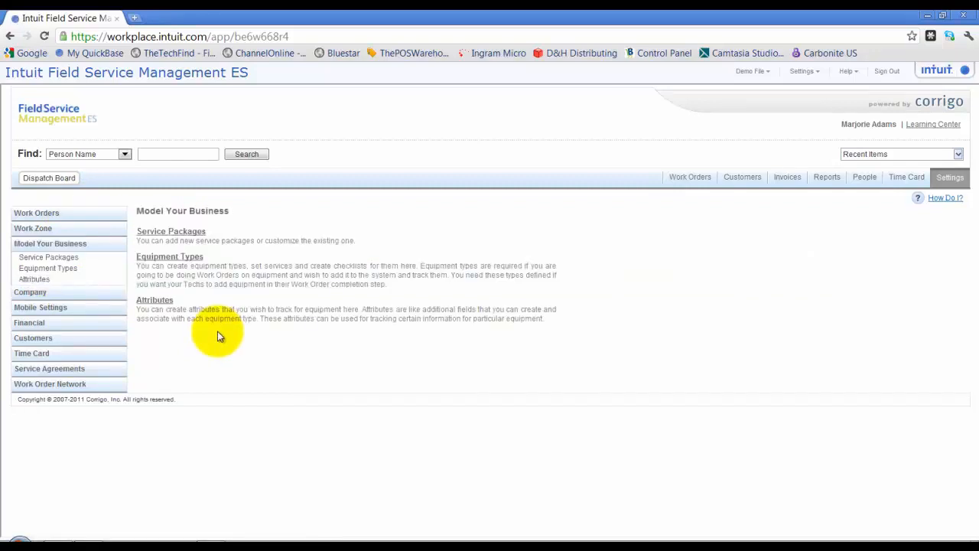
pyautogui.click(66, 257)
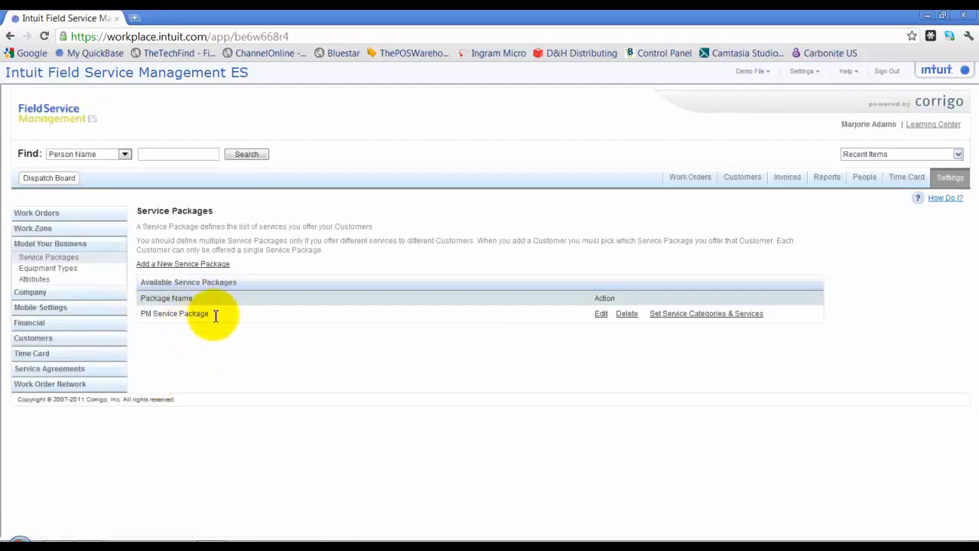
pyautogui.moveTo(217, 315); pyautogui.dragTo(141, 316)
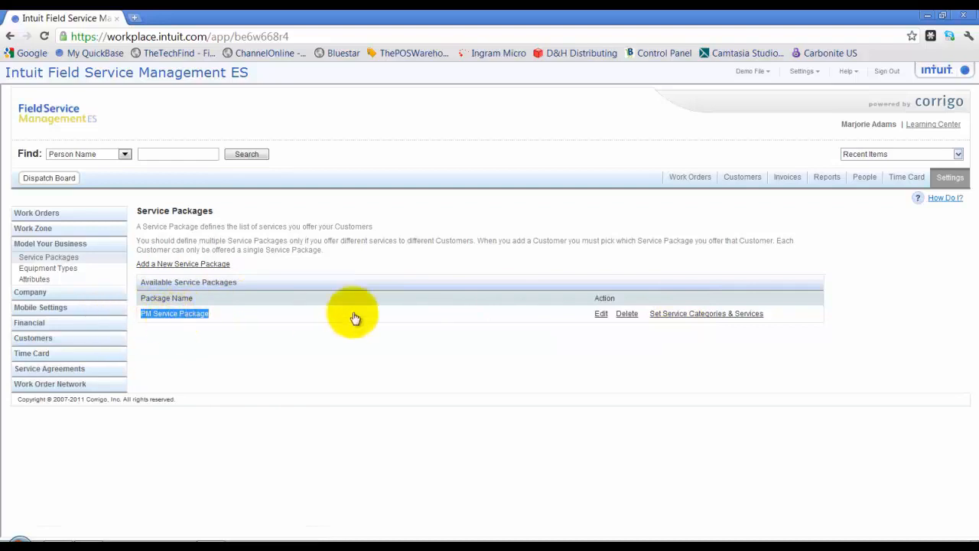
pyautogui.click(601, 314)
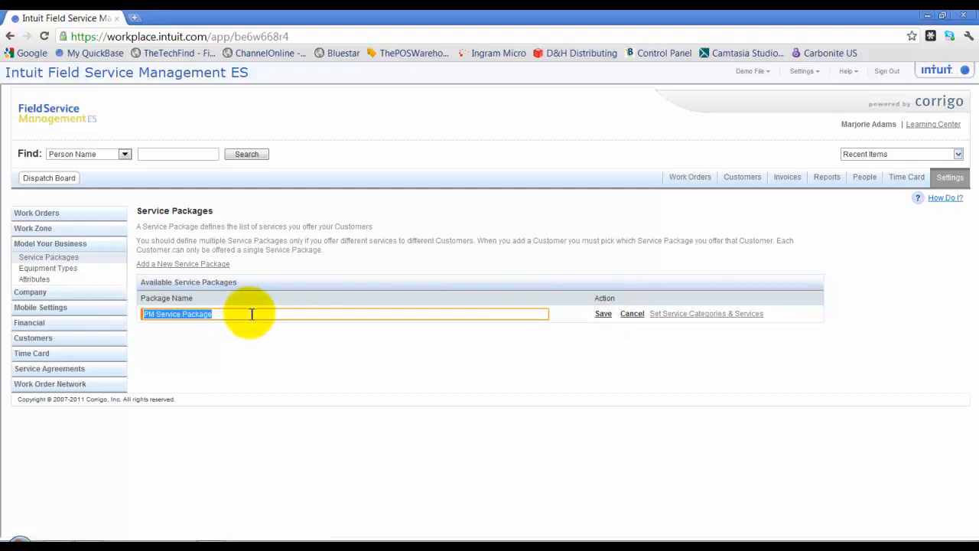
pyautogui.write('My')
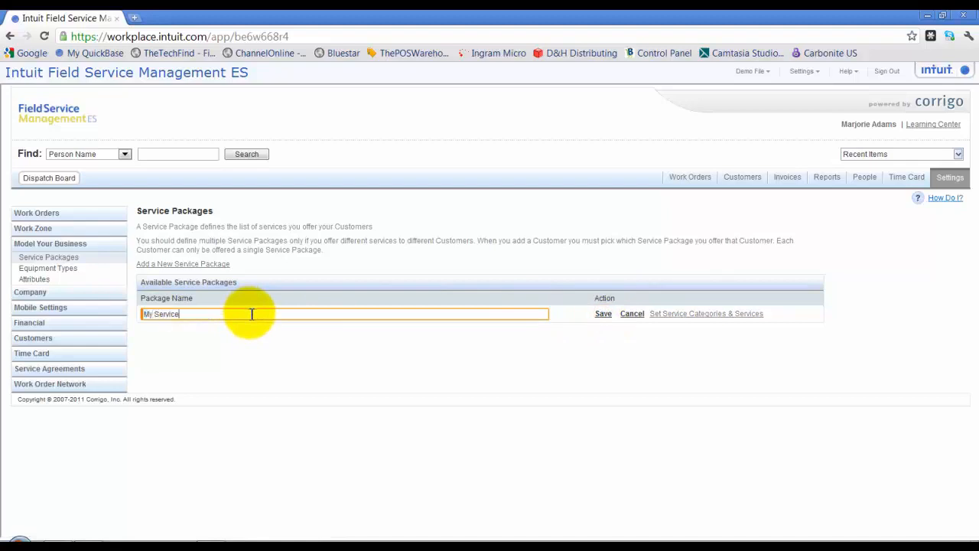
pyautogui.click(598, 313)
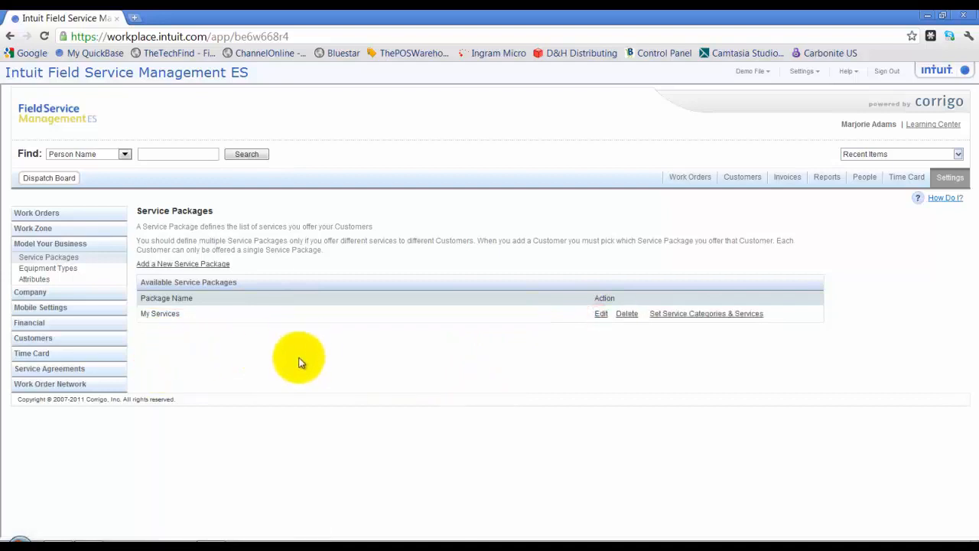
# Add a service category named Electric Services to the My Services service package
pyautogui.click(706, 316)
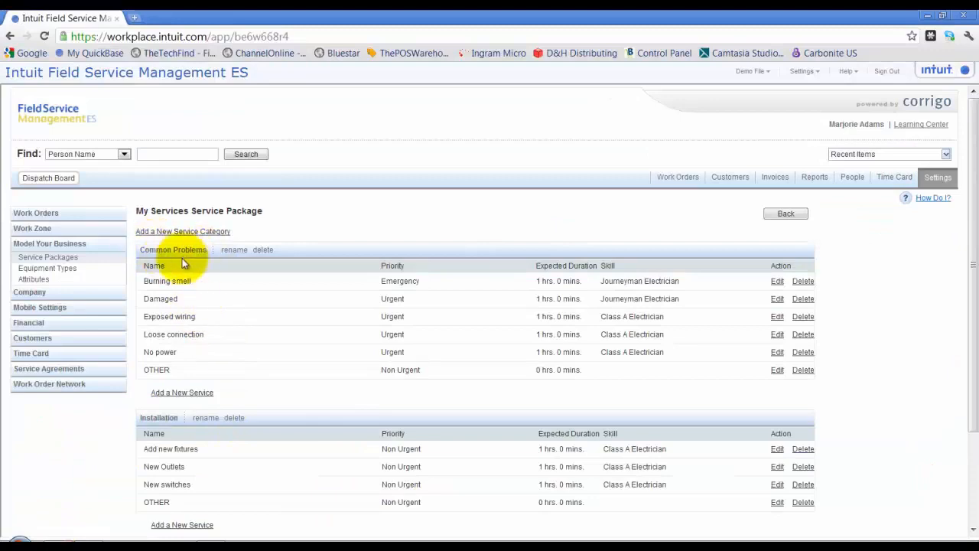
pyautogui.scroll(-3, 164, 425)
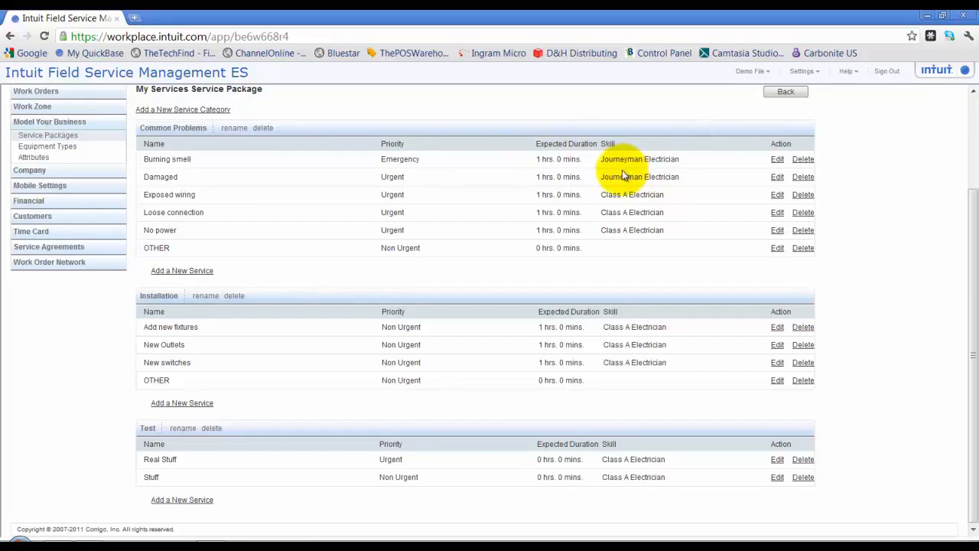
pyautogui.click(176, 110)
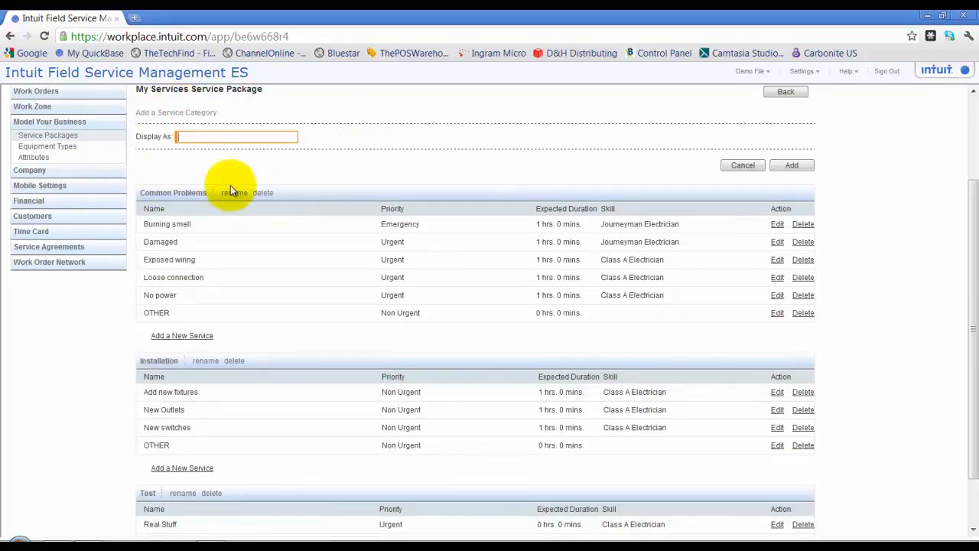
pyautogui.write('Electric Services')
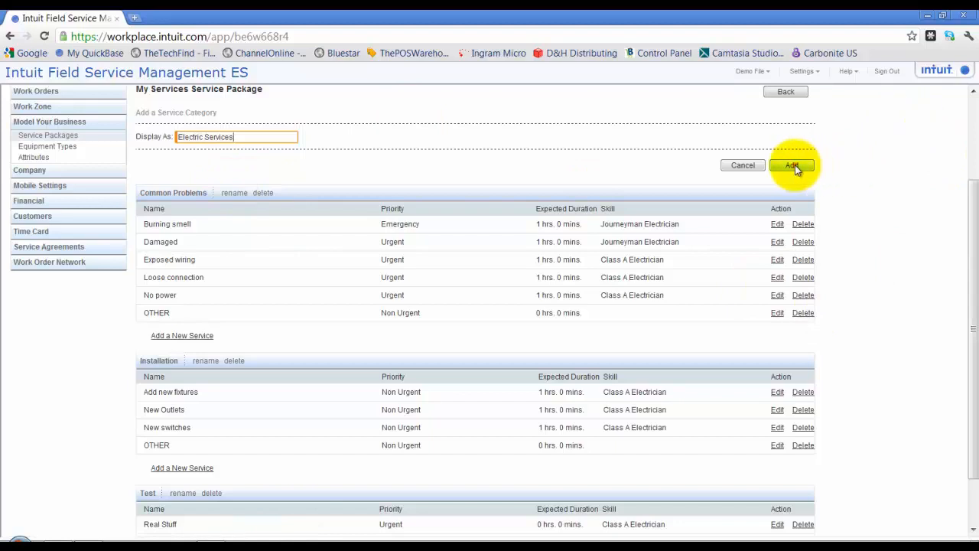
pyautogui.click(792, 166)
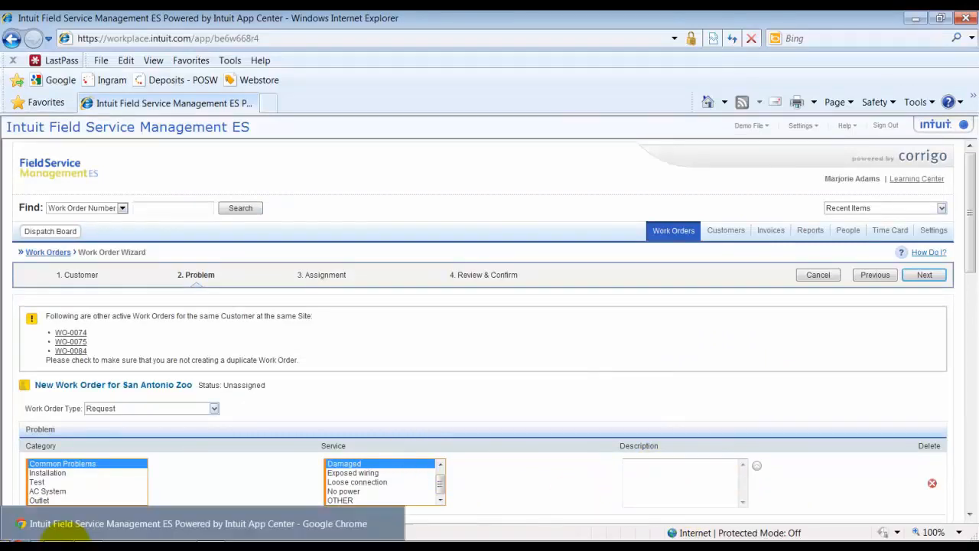
# In the Electric Services category, add the service Install Surge Protector with Non Urgent priority, 30 minutes expected duration and the Class A Electrician skill
pyautogui.click(23, 540)
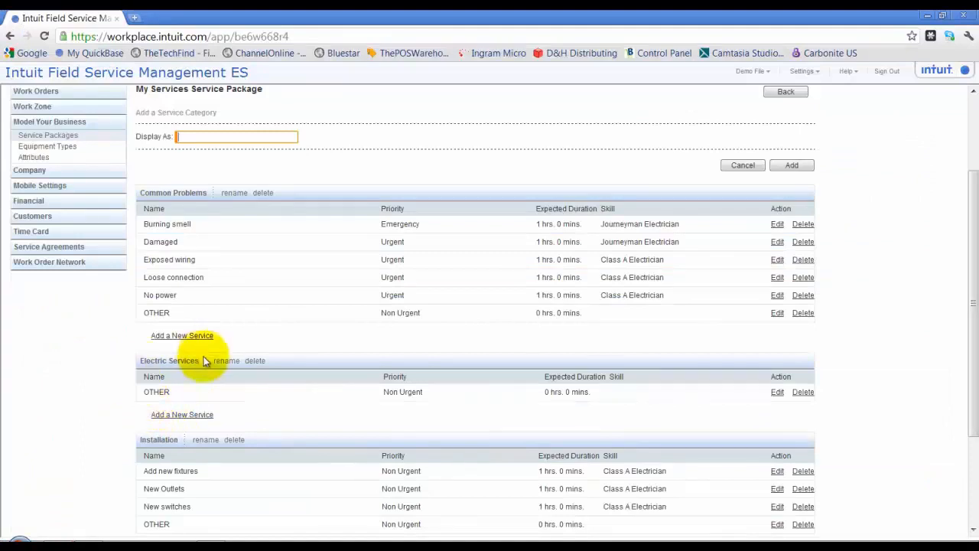
pyautogui.click(196, 416)
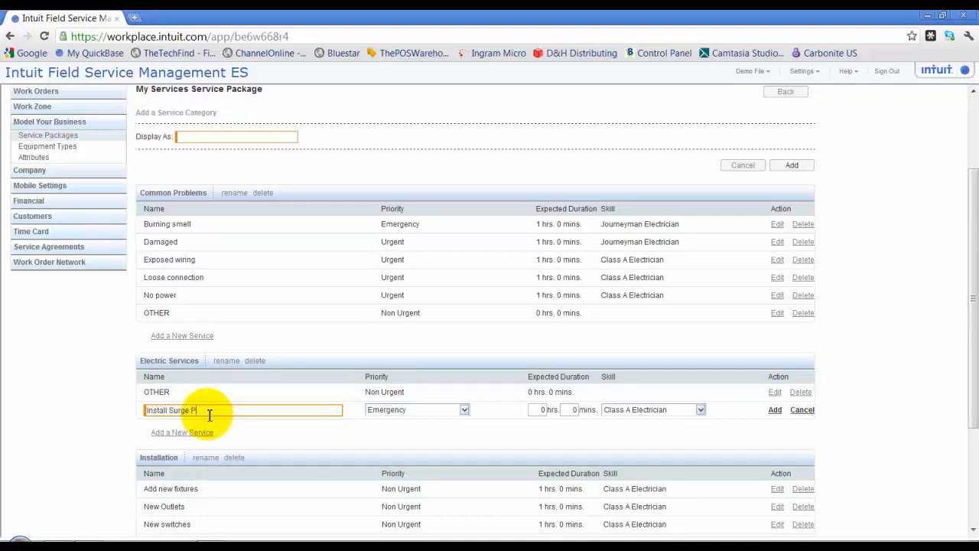
pyautogui.write('or')
pyautogui.press('Tab')
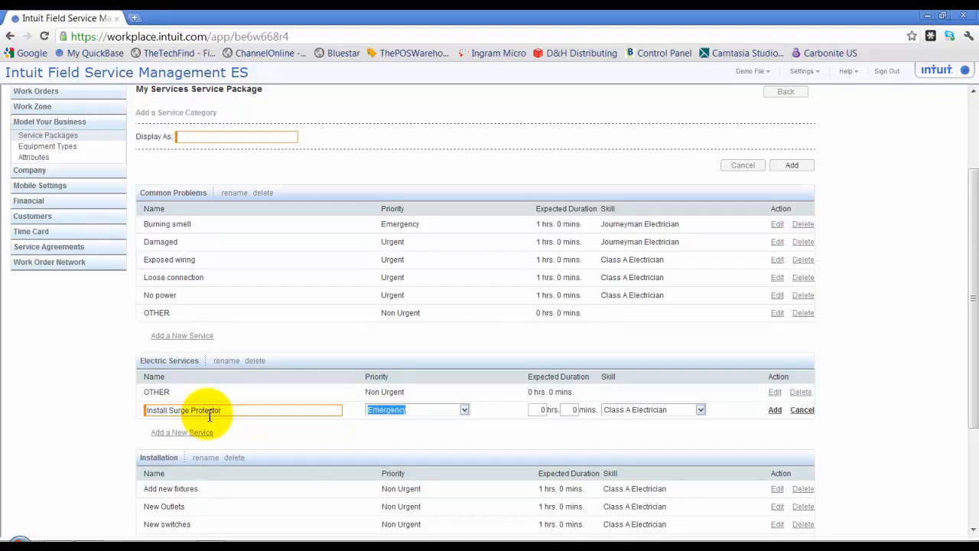
pyautogui.click(460, 413)
pyautogui.click(379, 440)
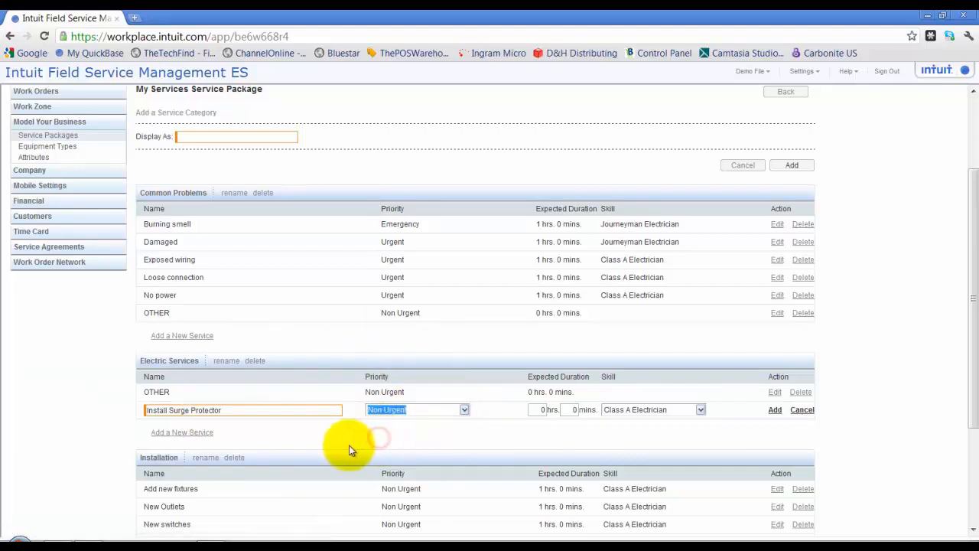
pyautogui.click(533, 409)
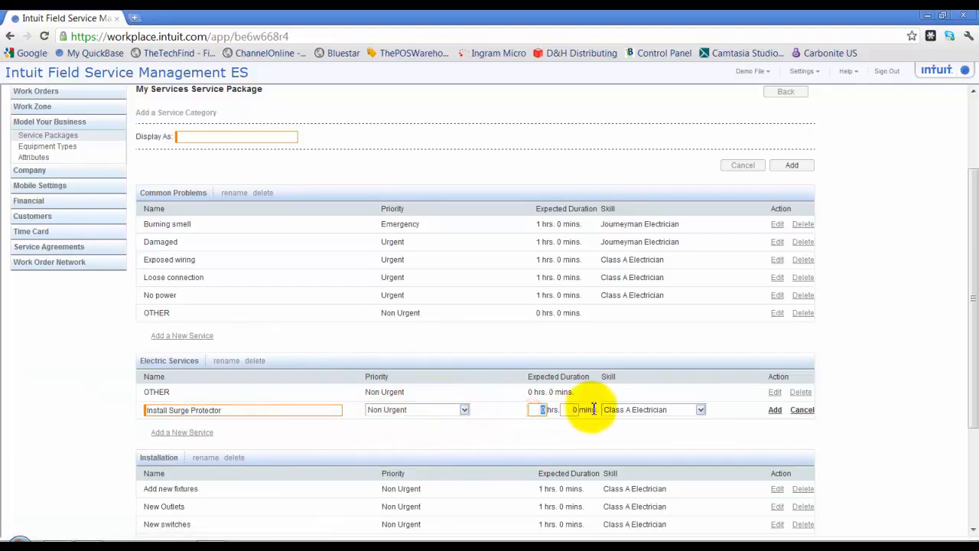
pyautogui.write('30')
pyautogui.press('Tab')
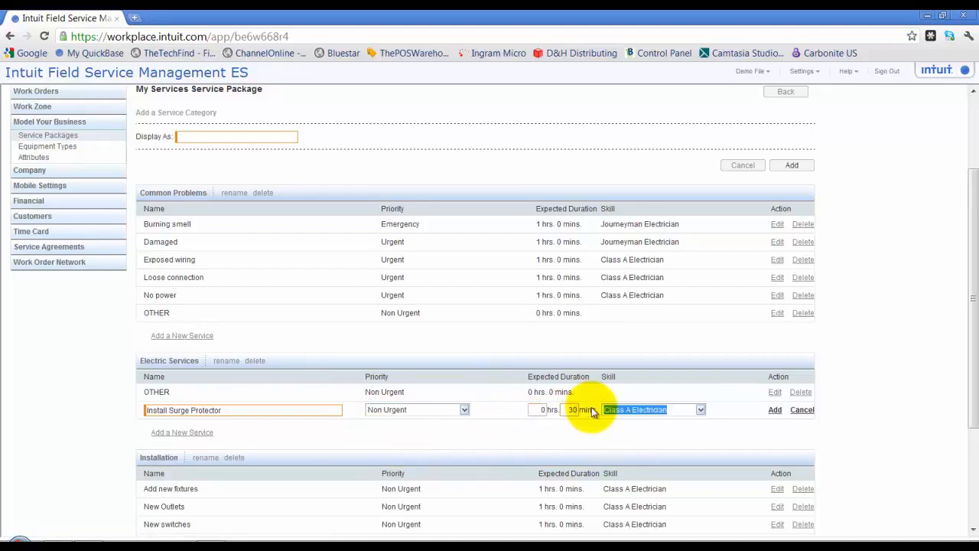
pyautogui.click(700, 411)
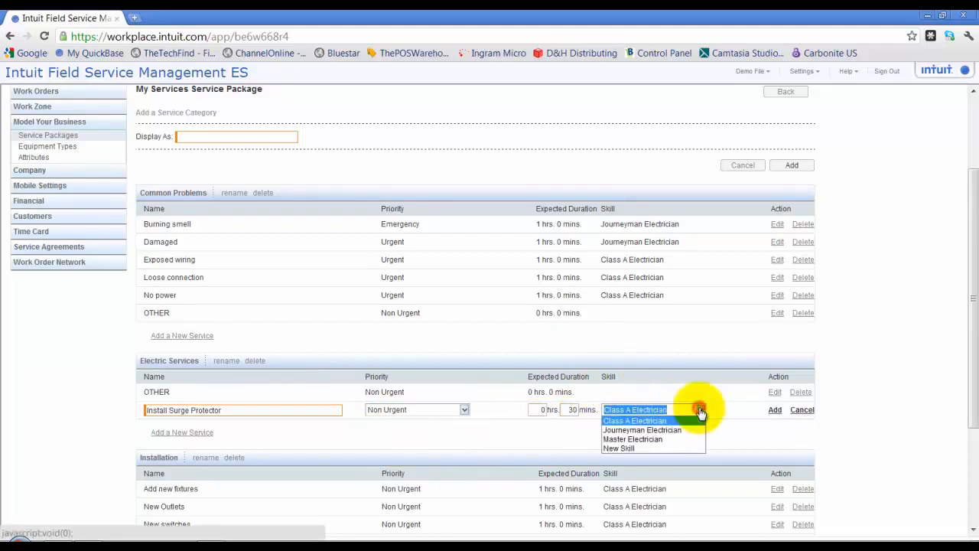
pyautogui.click(677, 410)
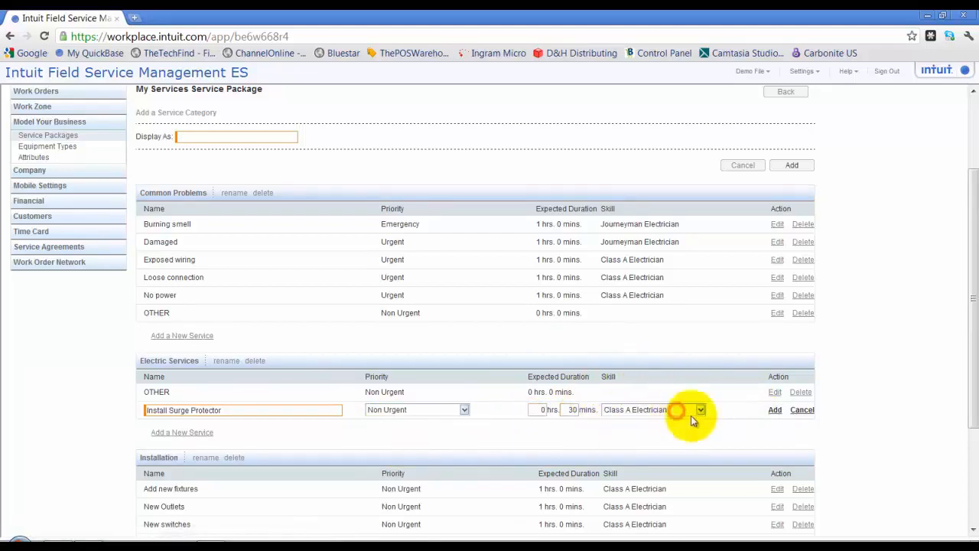
pyautogui.click(774, 410)
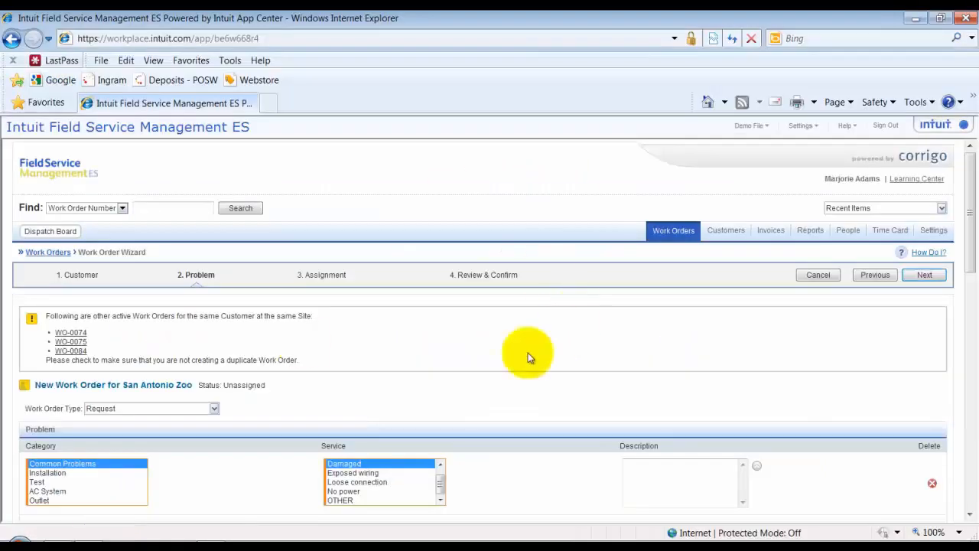
# Switch to Internet Explorer, reload the work orders page and reopen the unfinished San Antonio Zoo work order
pyautogui.click(733, 39)
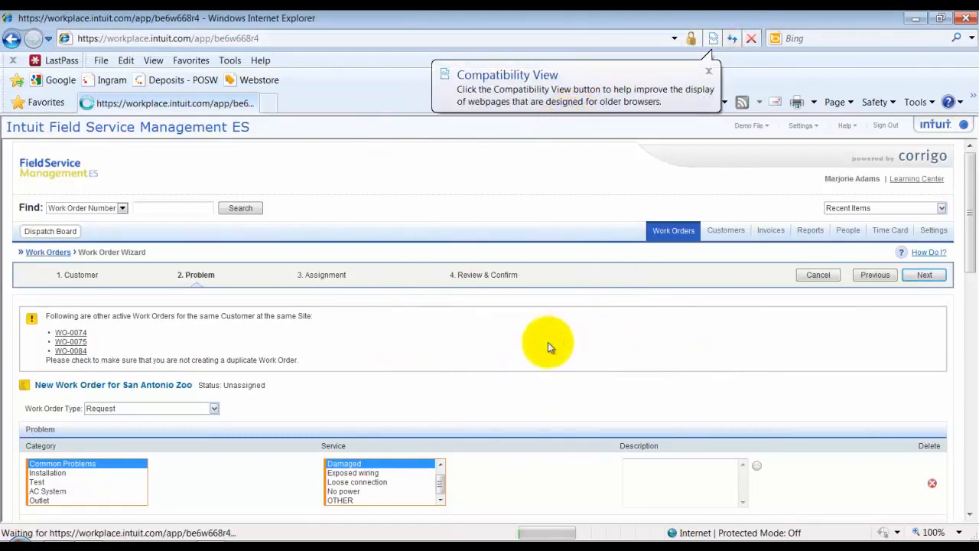
pyautogui.click(709, 72)
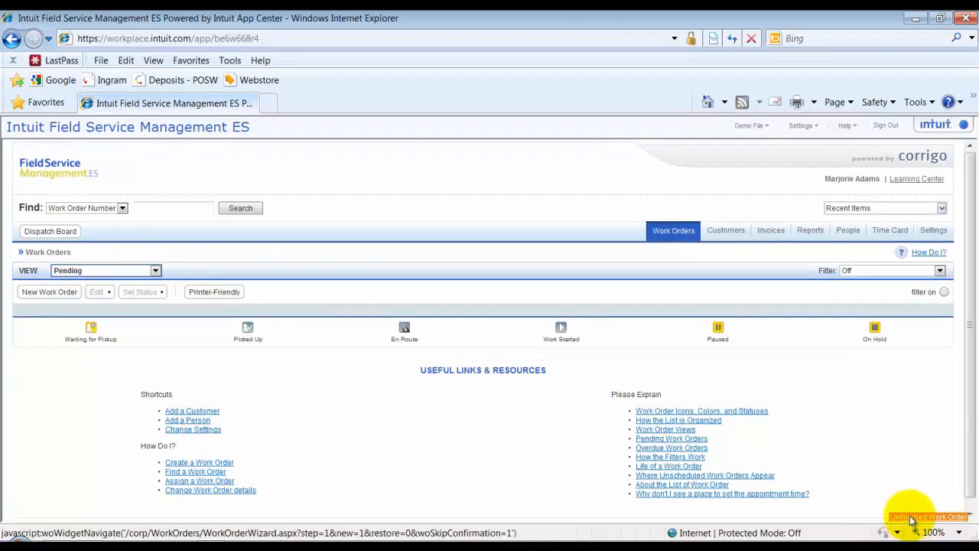
pyautogui.click(883, 508)
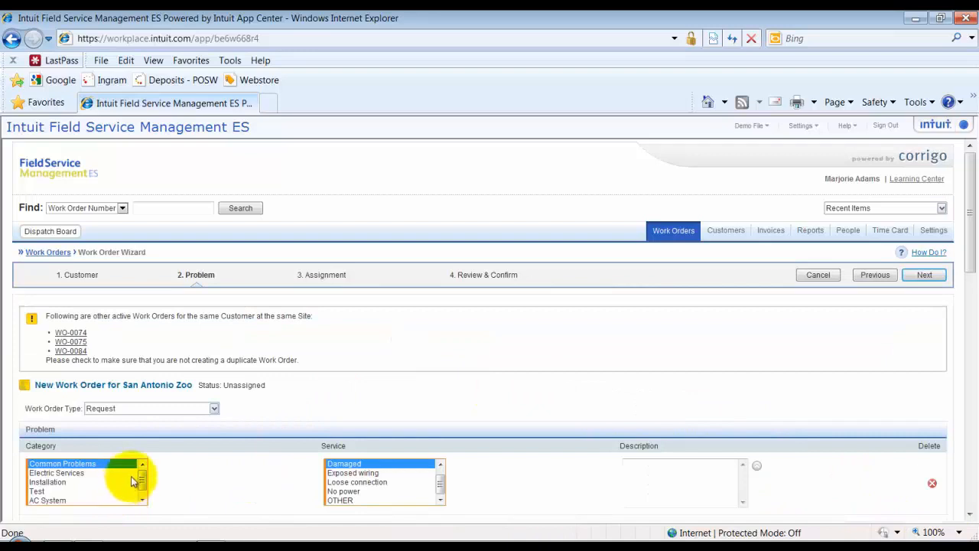
# Set the work order problem to Electric Services with the service Install Surge Protector and the description "Install in the garage"
pyautogui.click(76, 473)
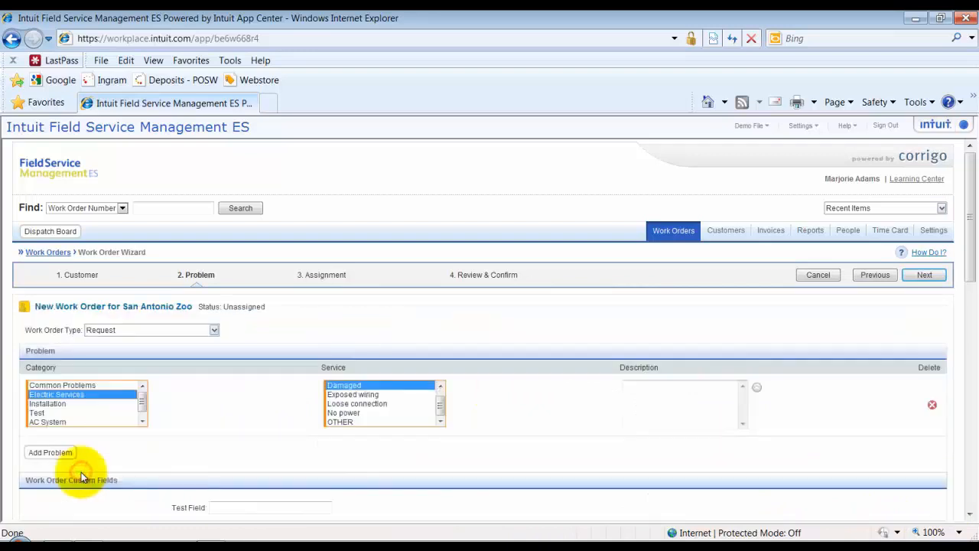
pyautogui.click(343, 386)
pyautogui.click(639, 396)
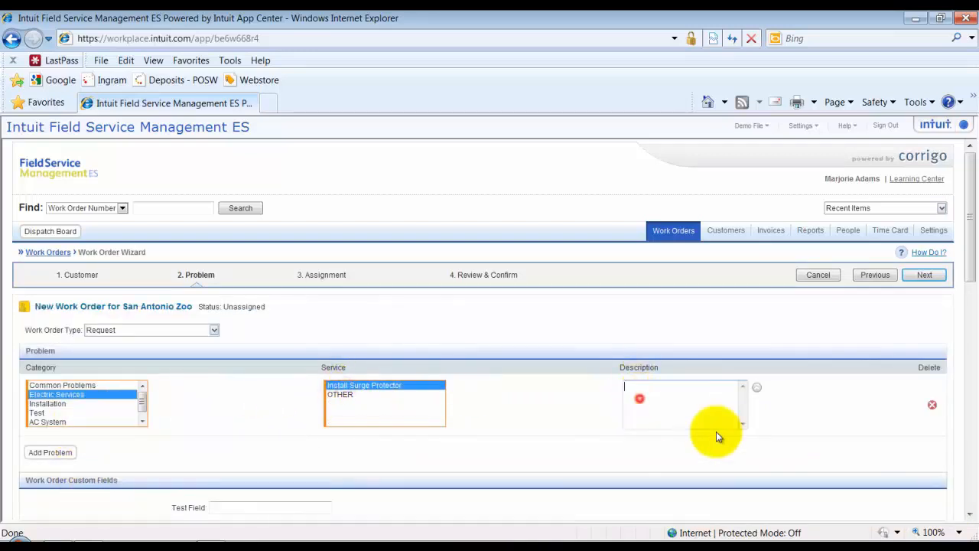
pyautogui.write('Install in the garage')
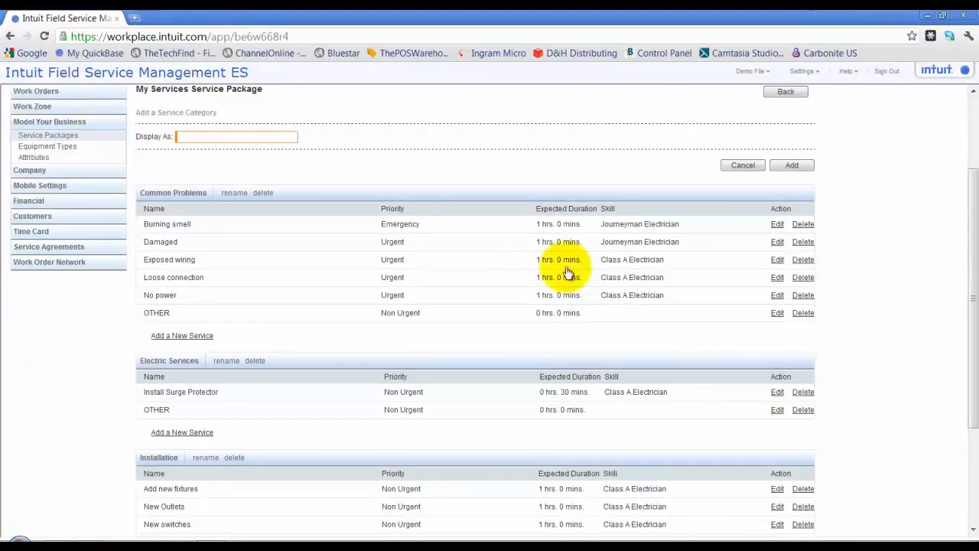
# Review the Common Problems services and equipment types under Model Your Business in Chrome, comparing them with the AC System category in the work order
pyautogui.moveTo(143, 193); pyautogui.dragTo(221, 193)
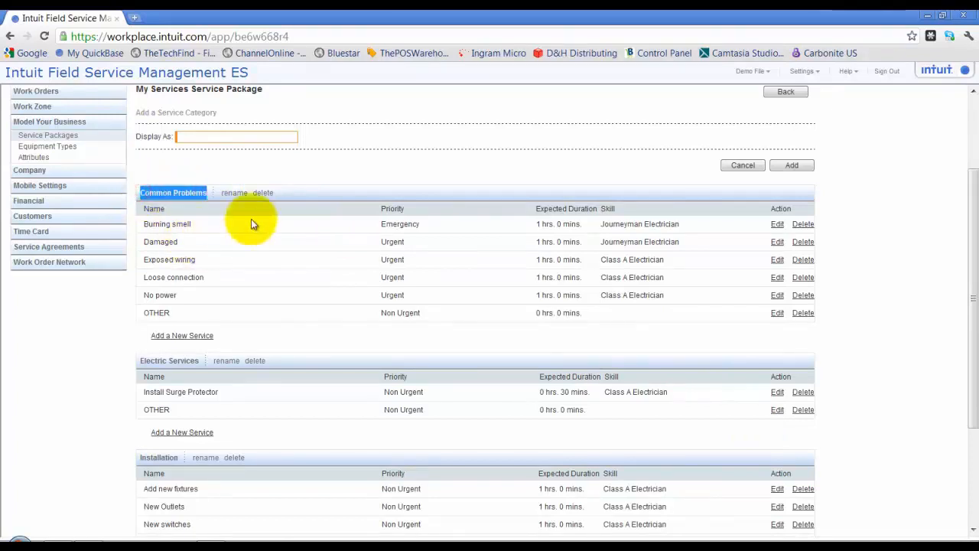
pyautogui.click(419, 297)
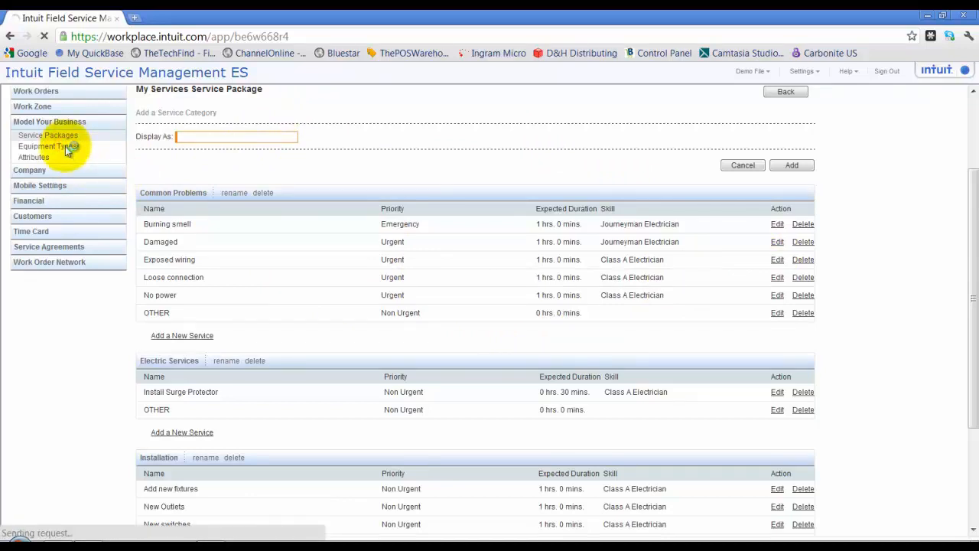
pyautogui.click(65, 150)
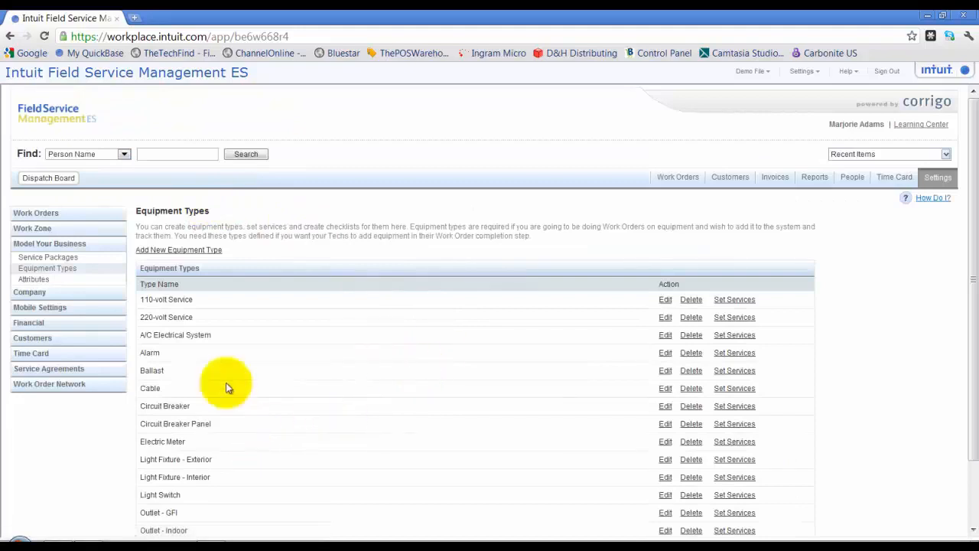
pyautogui.scroll(-1, 206, 433)
pyautogui.scroll(1, 205, 434)
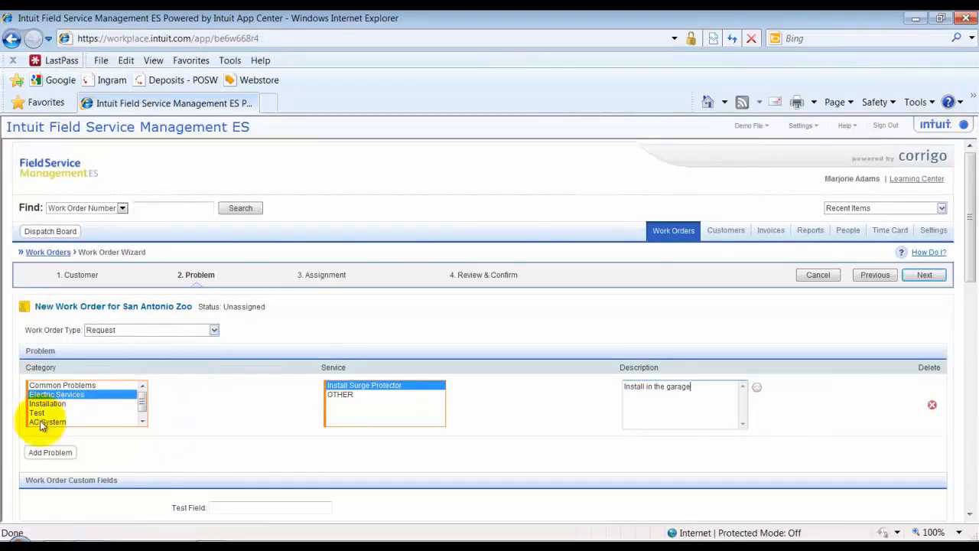
pyautogui.click(43, 422)
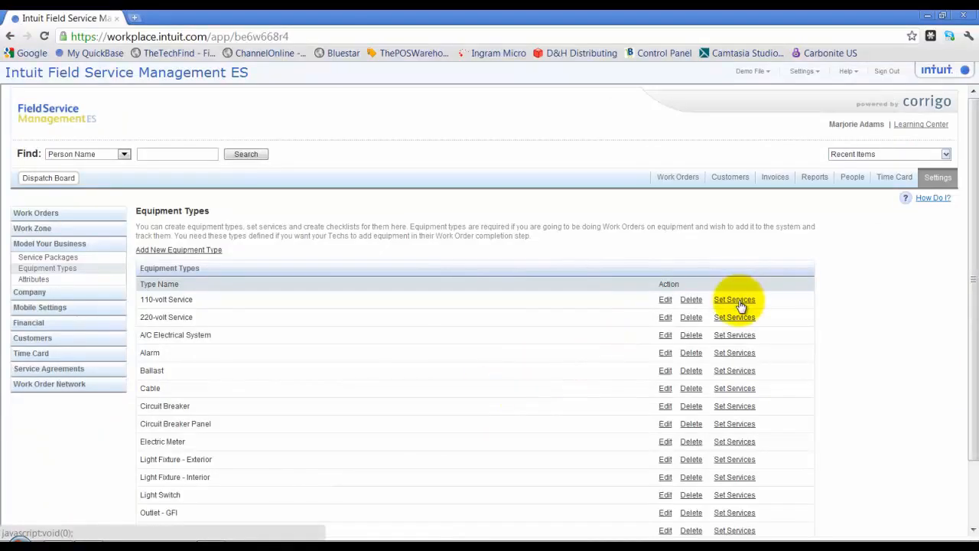
# For the 110-volt Service equipment type, add a checklist description to Exposed wiring with the items Check wiring, Turn off power and Test
pyautogui.click(737, 301)
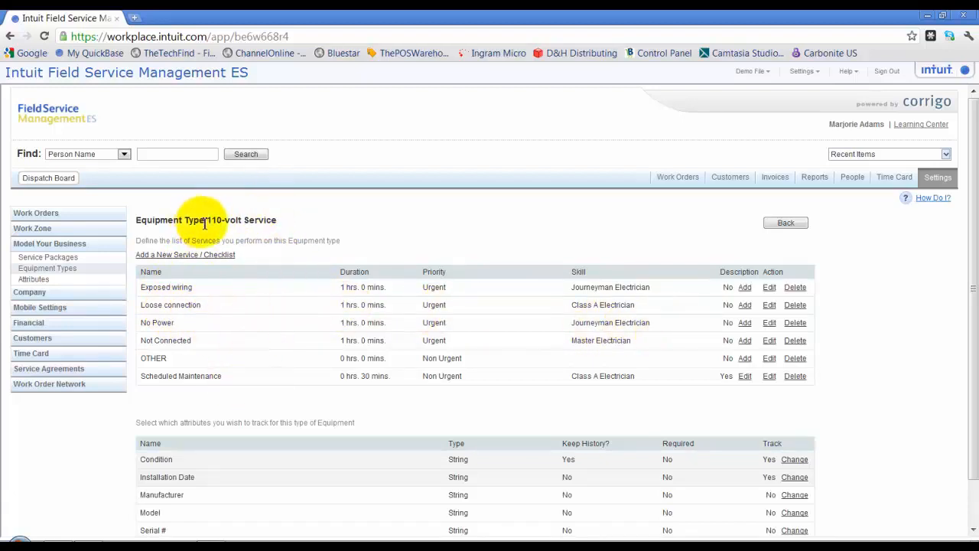
pyautogui.moveTo(207, 220); pyautogui.dragTo(243, 222)
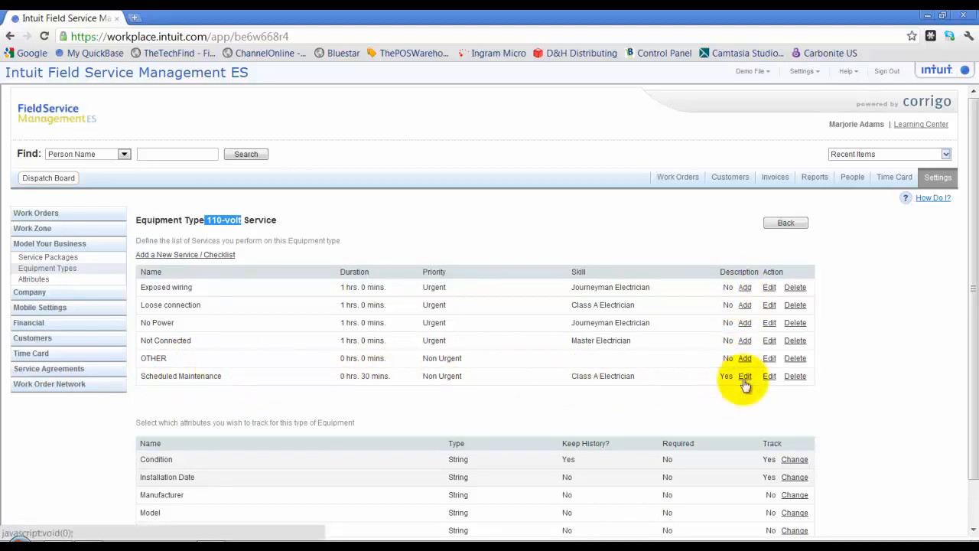
pyautogui.click(744, 287)
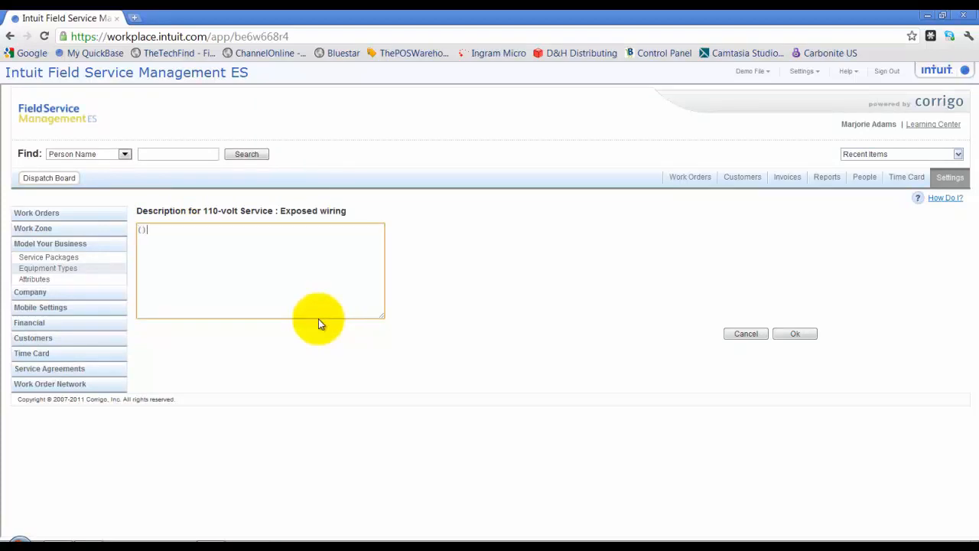
pyautogui.write('Check wiring ( ) T')
pyautogui.write('urn ')
pyautogui.write('off power')
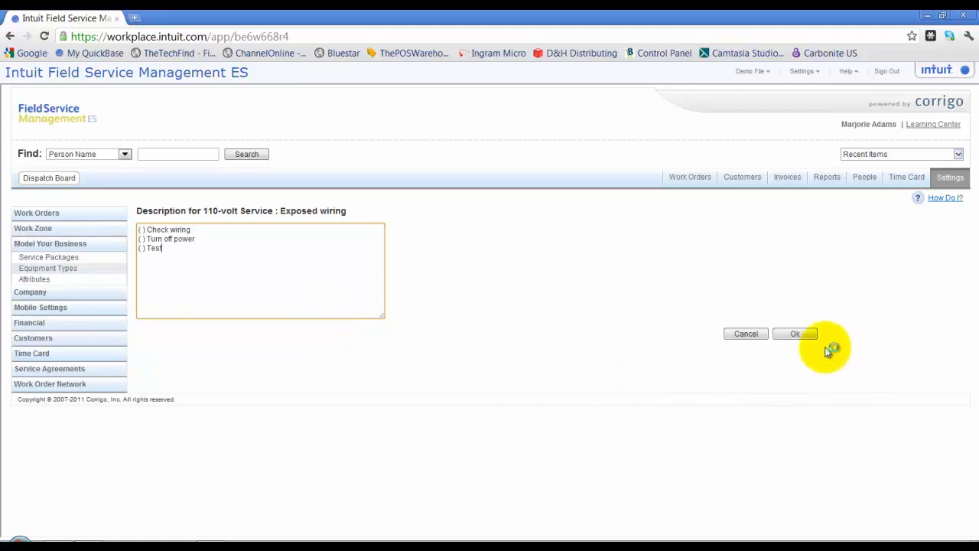
pyautogui.click(800, 333)
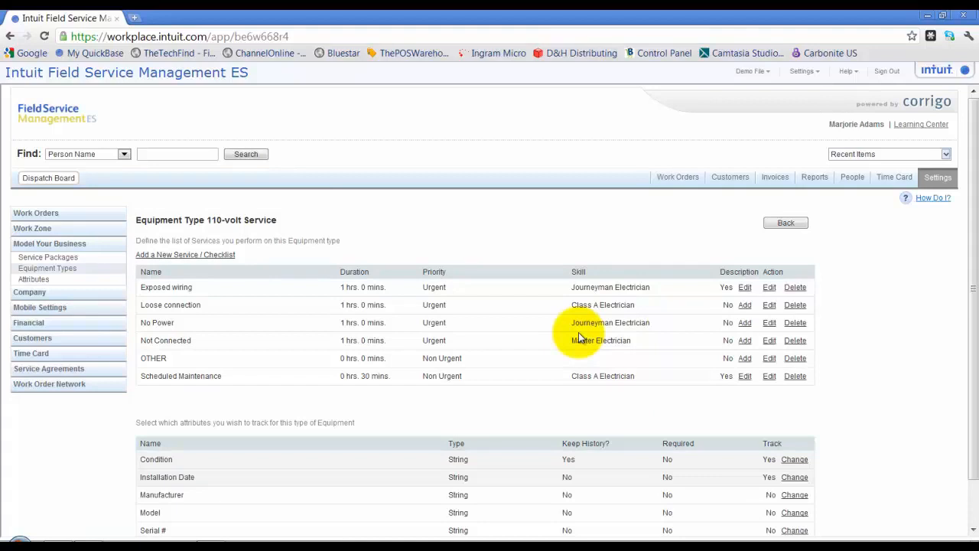
# Review the attributes that can be tracked for the 110-volt Service equipment type and view the Attributes settings
pyautogui.scroll(-1, 579, 332)
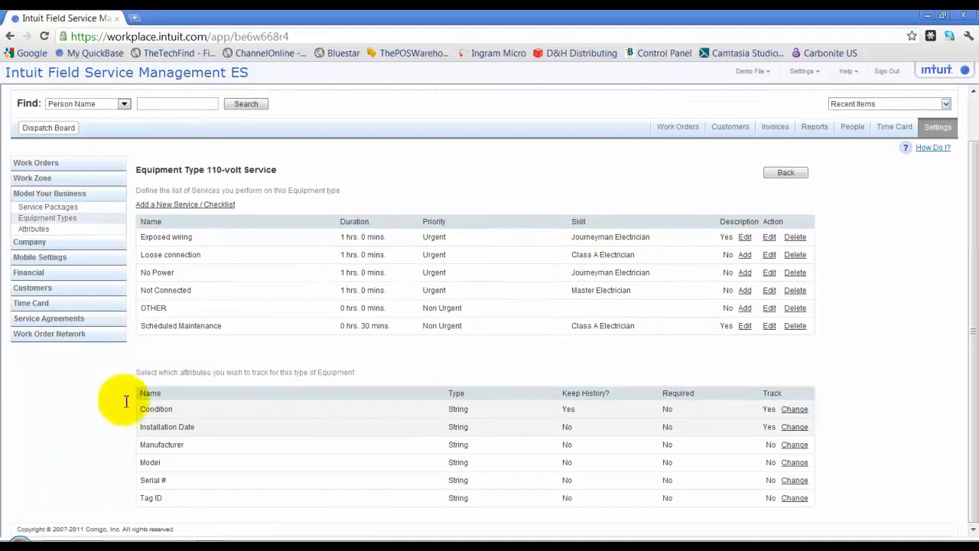
pyautogui.moveTo(145, 372); pyautogui.dragTo(293, 377)
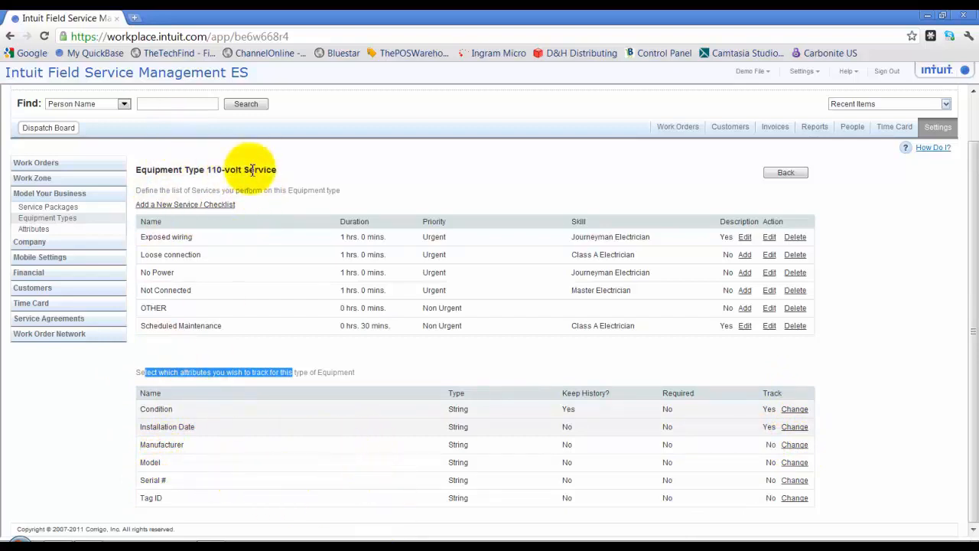
pyautogui.click(32, 231)
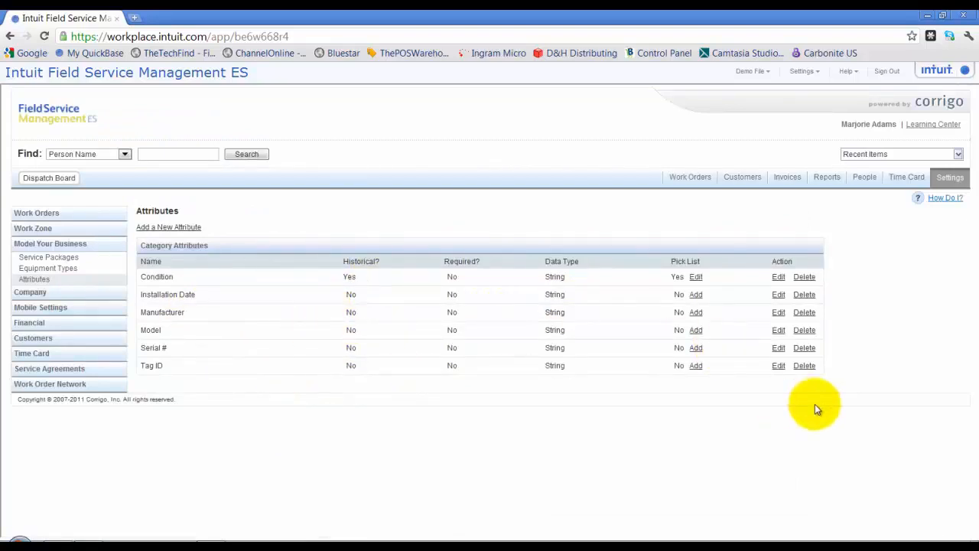
# Add a historical, non-required attribute named Usage Tracking with the data type Integer
pyautogui.click(176, 227)
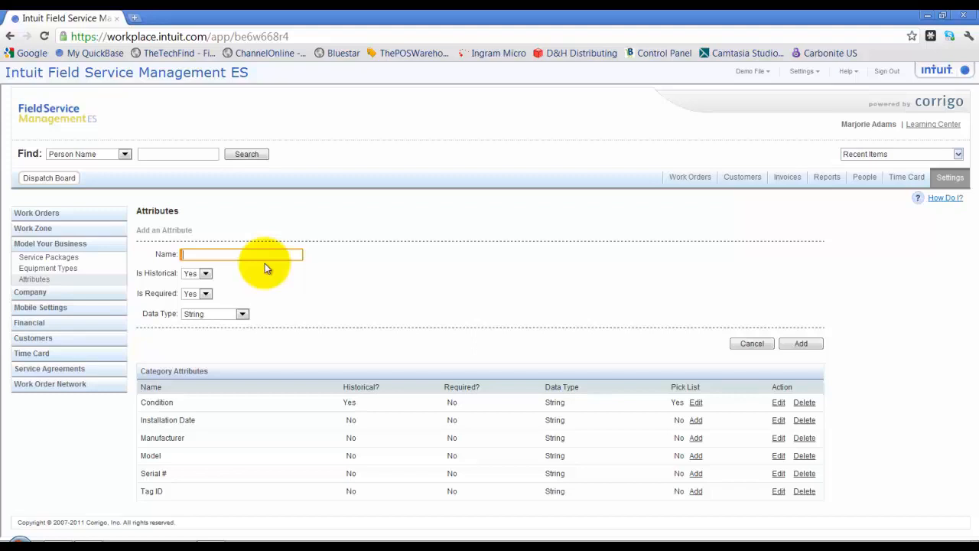
pyautogui.write('Usage Tracking')
pyautogui.press('Tab')
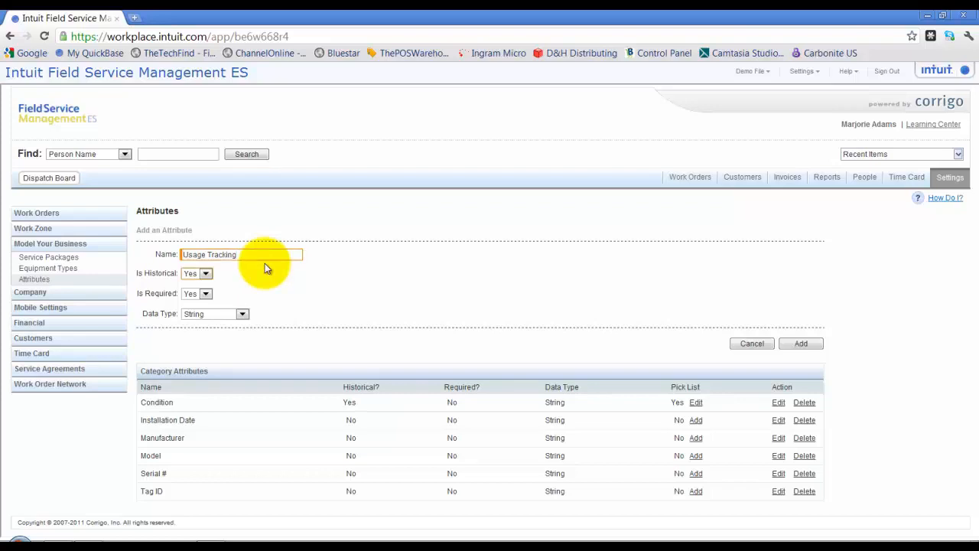
pyautogui.click(205, 295)
pyautogui.click(191, 313)
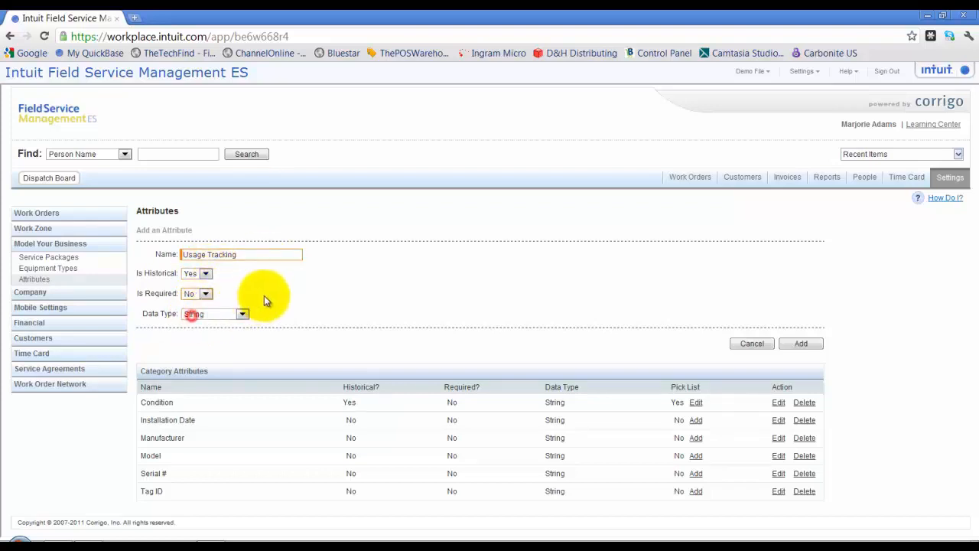
pyautogui.click(242, 315)
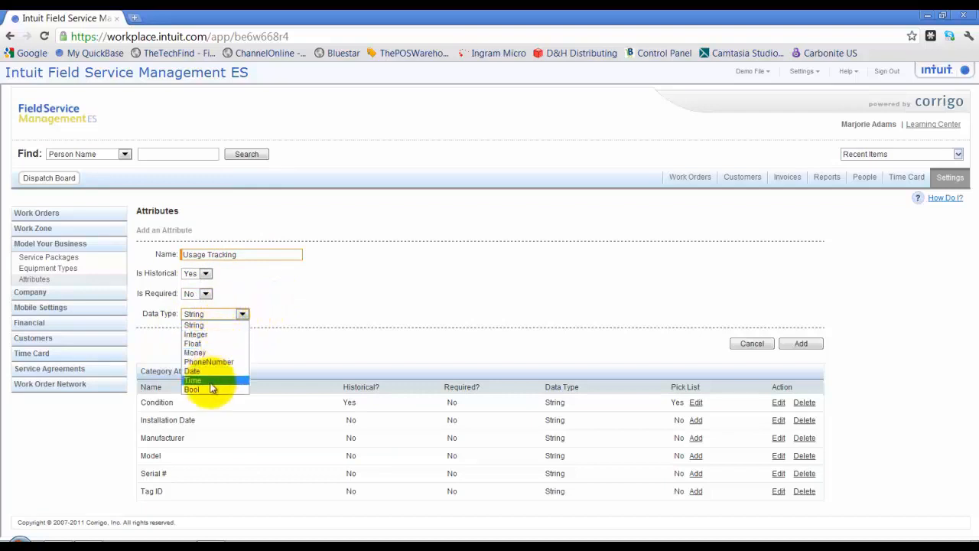
pyautogui.click(197, 334)
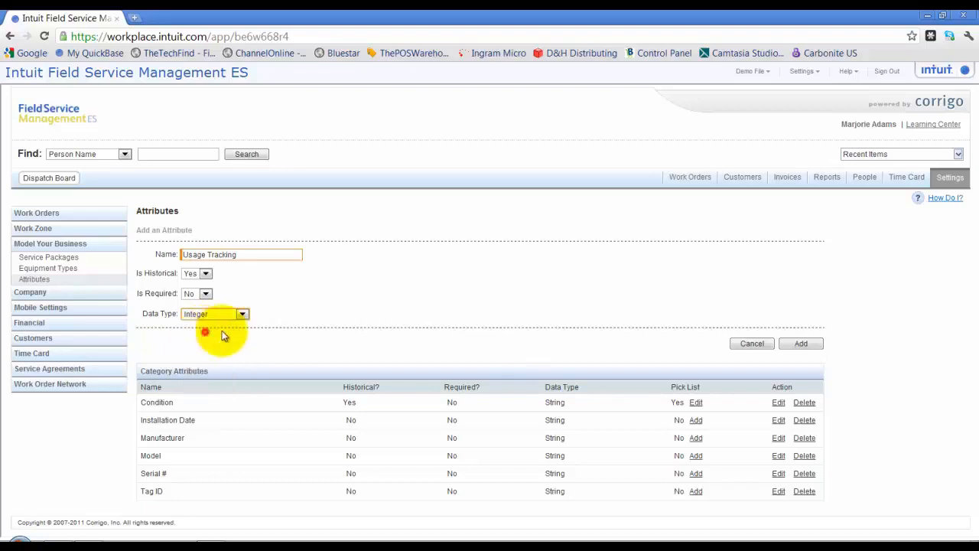
pyautogui.click(800, 344)
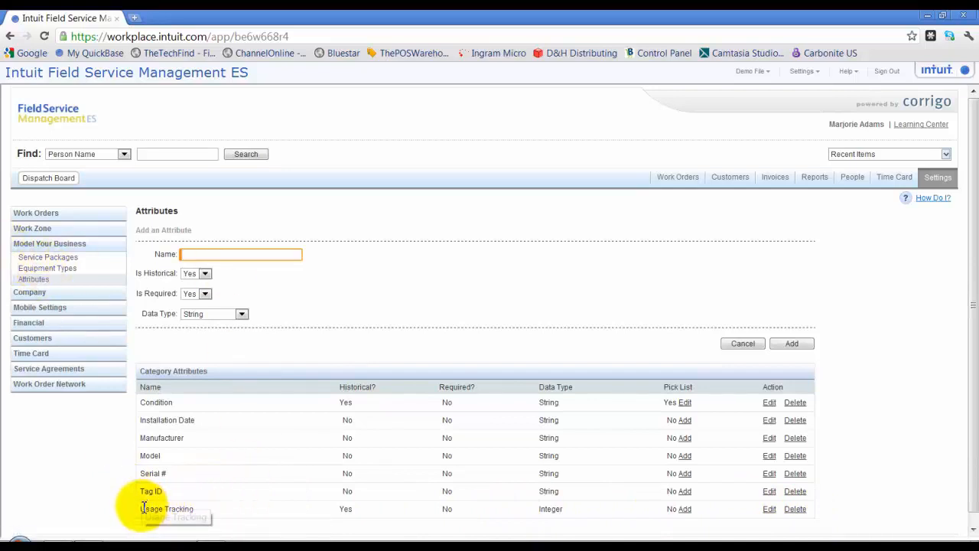
pyautogui.moveTo(143, 508); pyautogui.dragTo(194, 509)
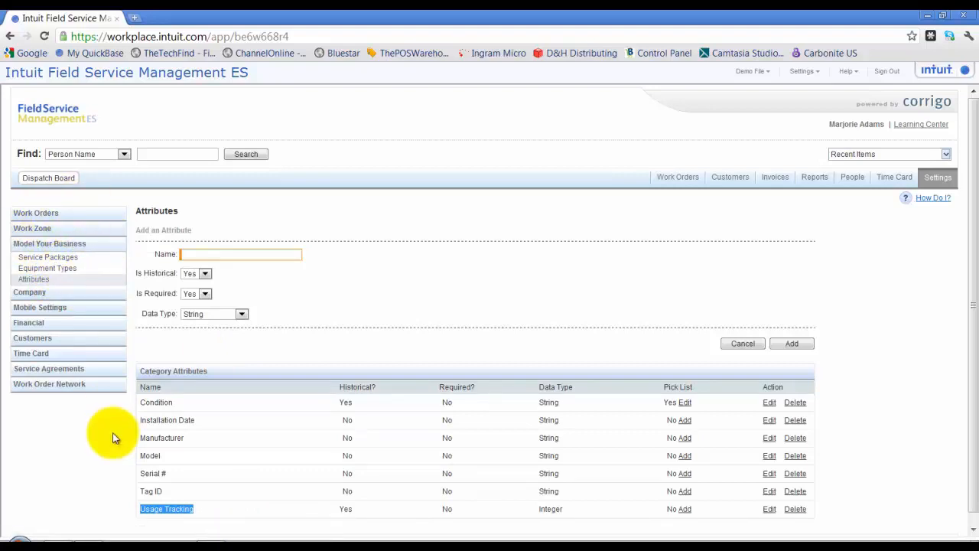
# Add a custom field for Site in the Company settings, labelled Reference, with type String and size 20
pyautogui.click(34, 293)
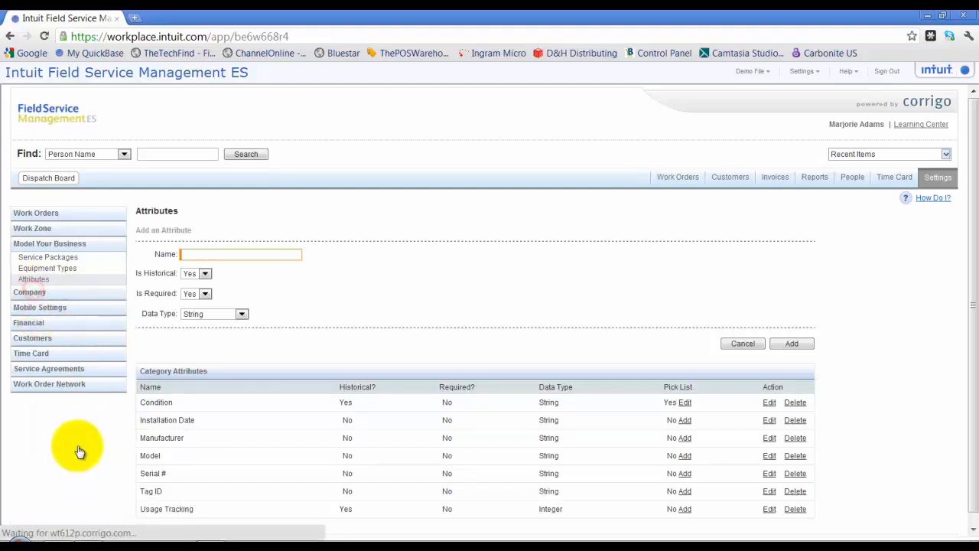
pyautogui.click(170, 231)
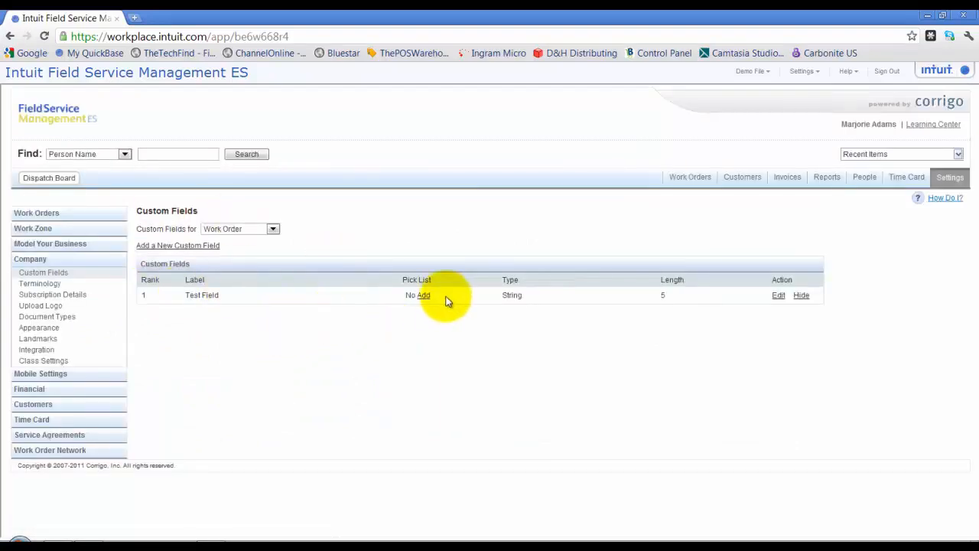
pyautogui.click(254, 229)
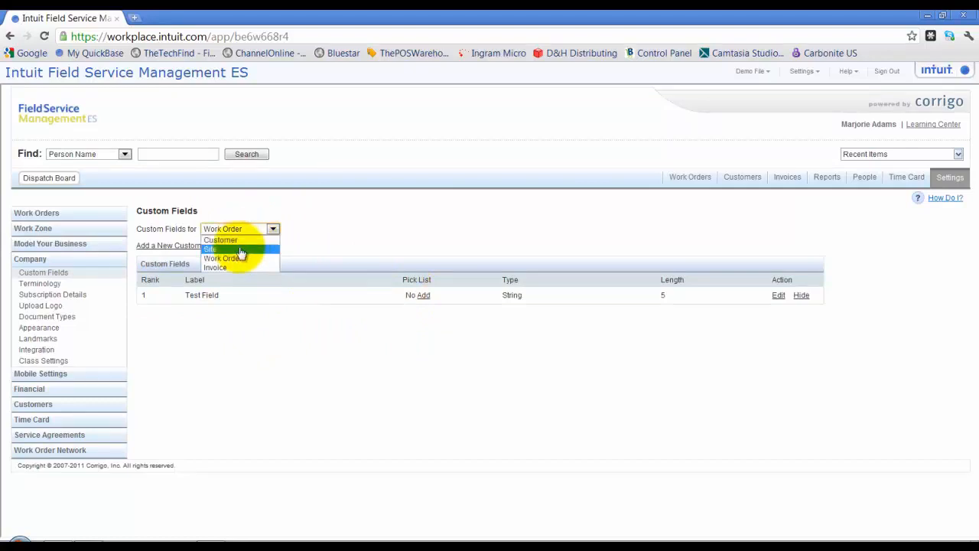
pyautogui.click(240, 250)
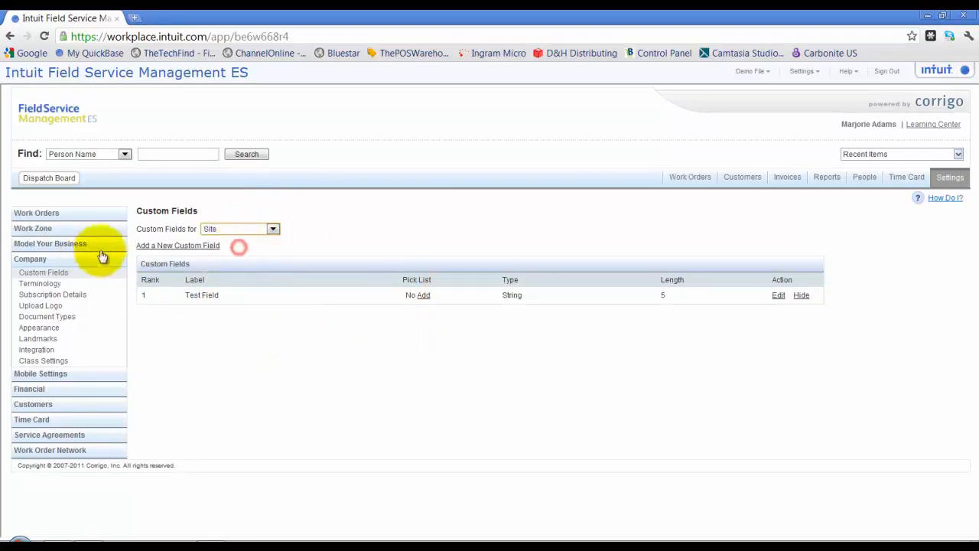
pyautogui.click(192, 247)
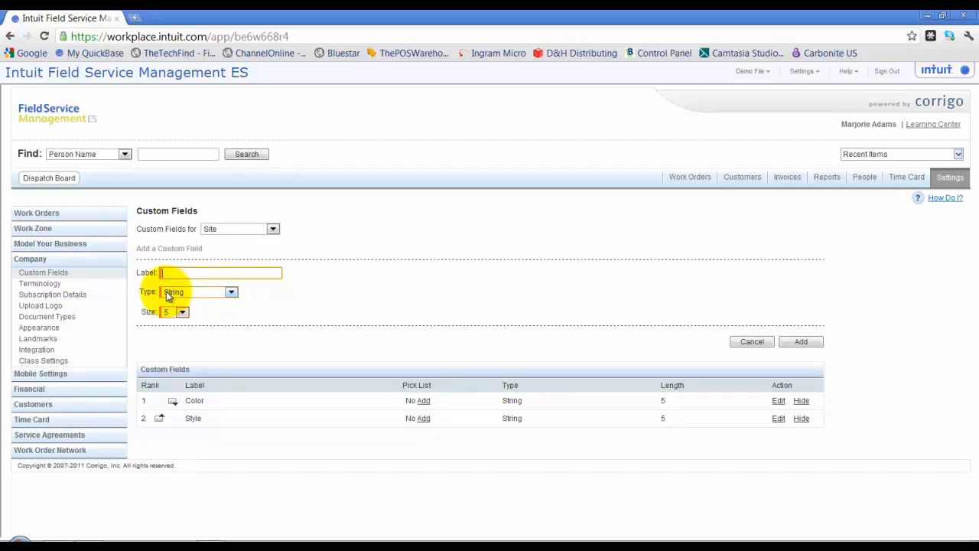
pyautogui.write('rence')
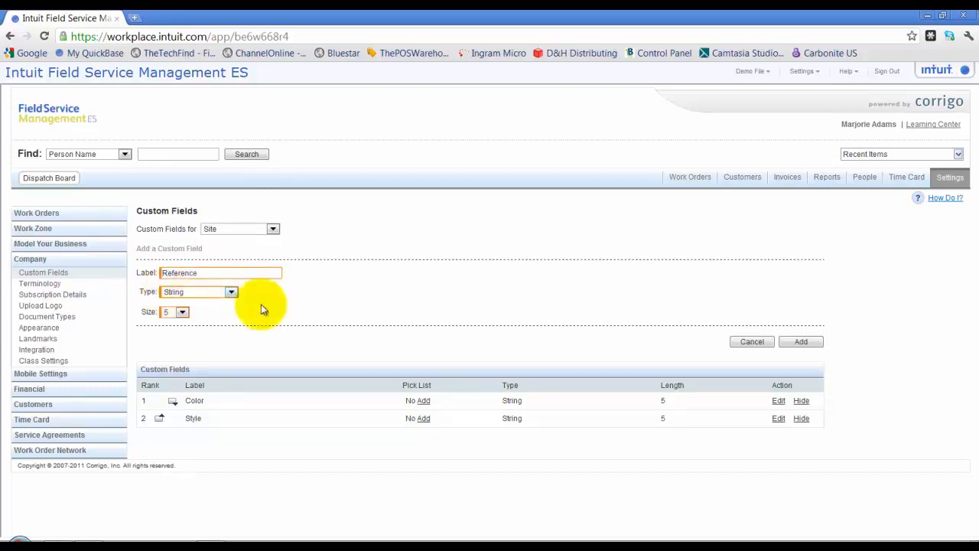
pyautogui.click(182, 312)
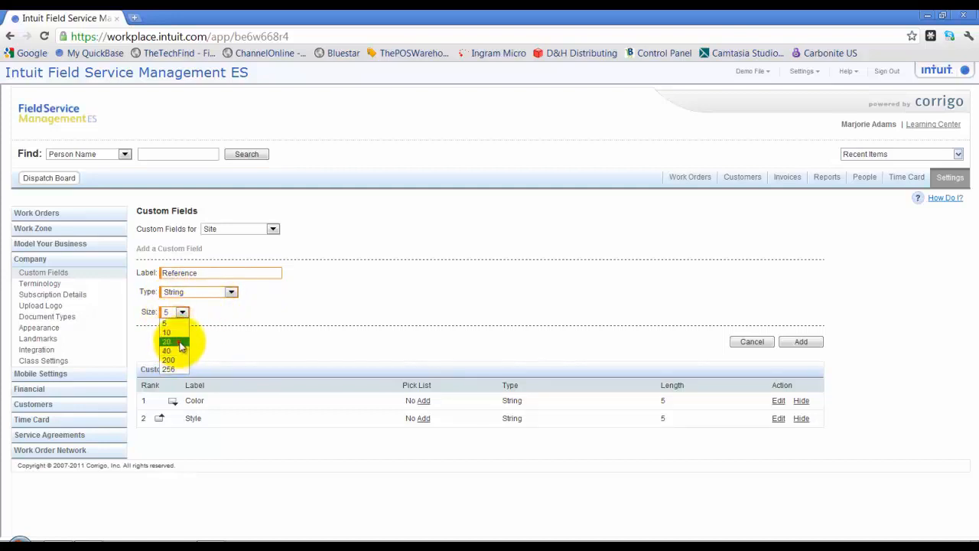
pyautogui.click(179, 342)
pyautogui.click(801, 342)
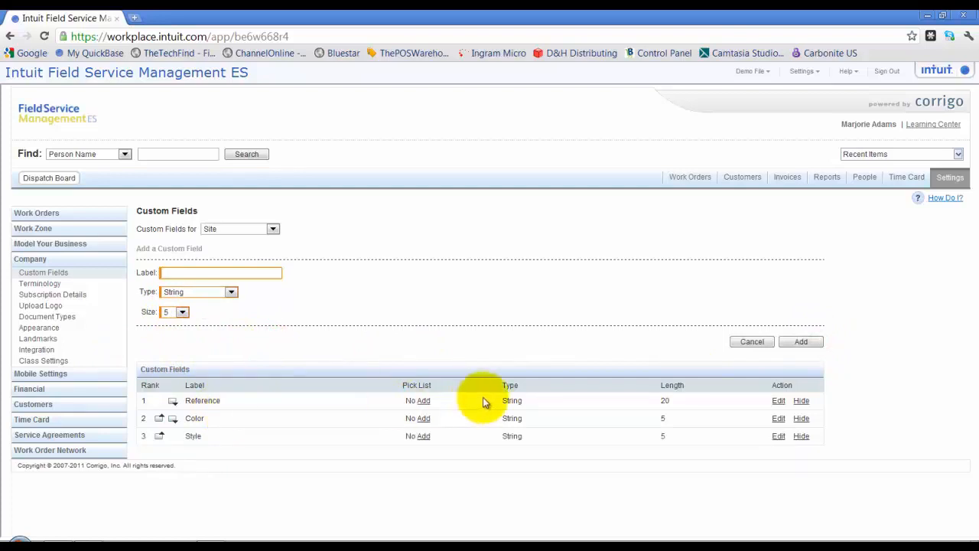
pyautogui.click(765, 342)
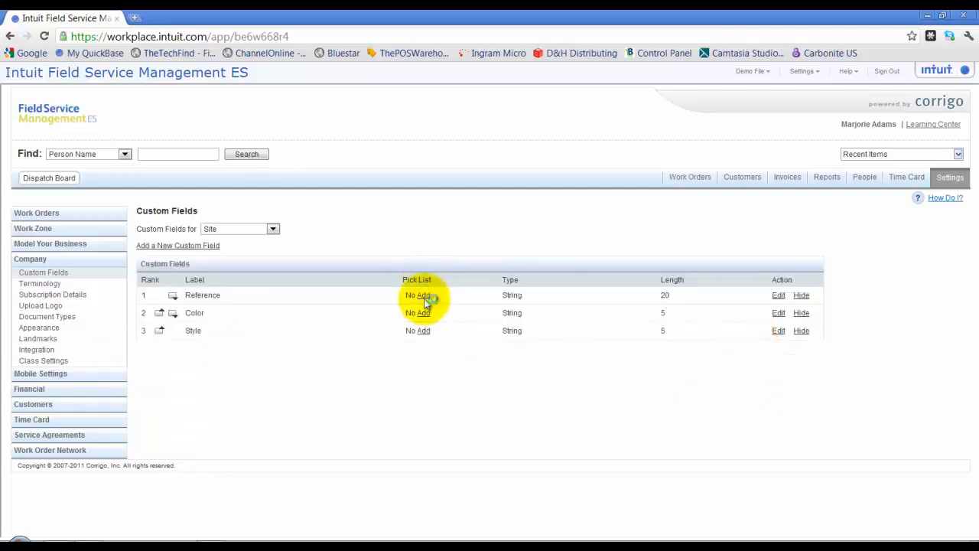
# Create a pick list for the Reference custom field with the choices Type A and Type B
pyautogui.click(423, 296)
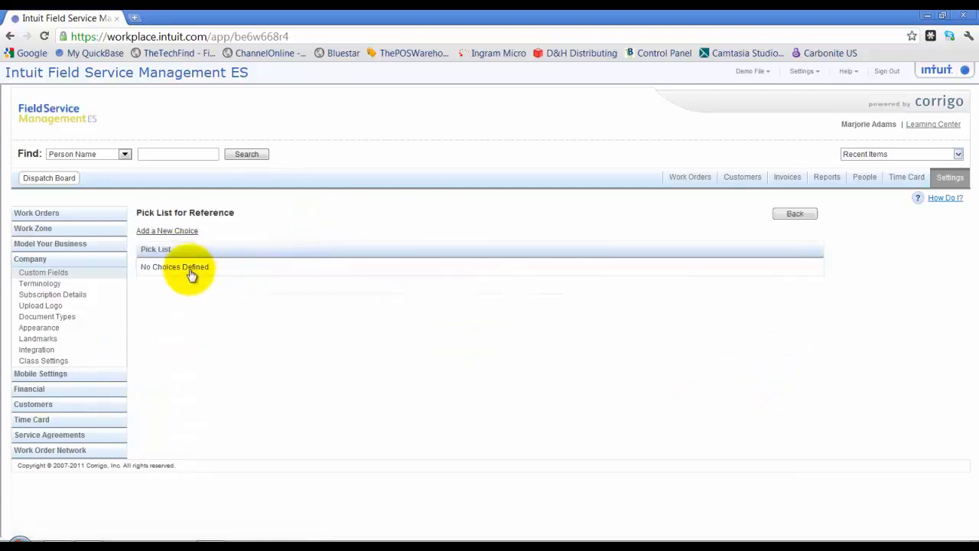
pyautogui.click(166, 231)
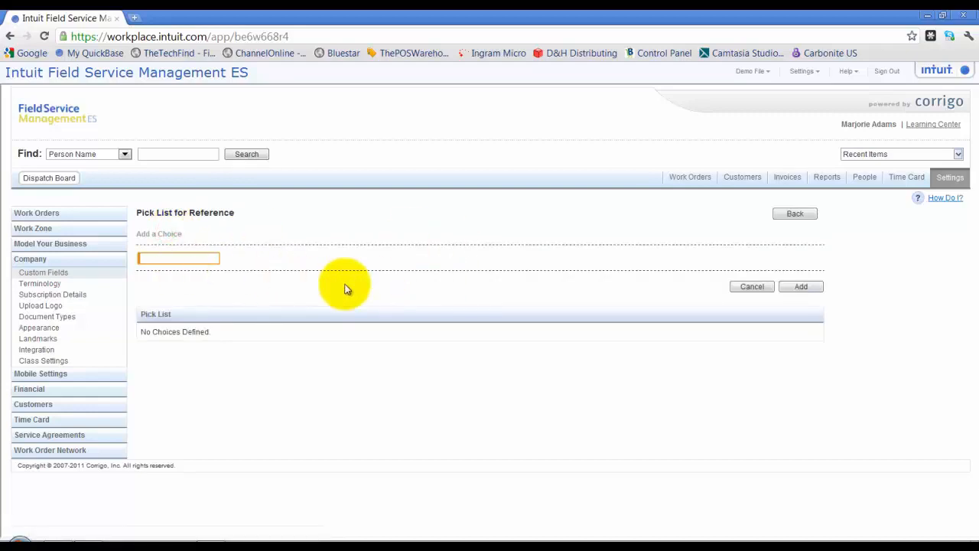
pyautogui.write('Type A')
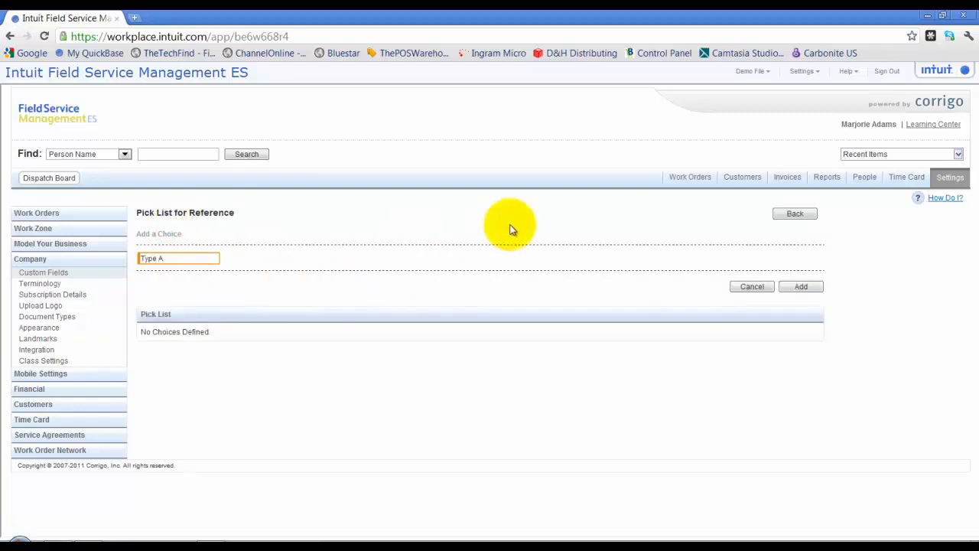
pyautogui.click(805, 286)
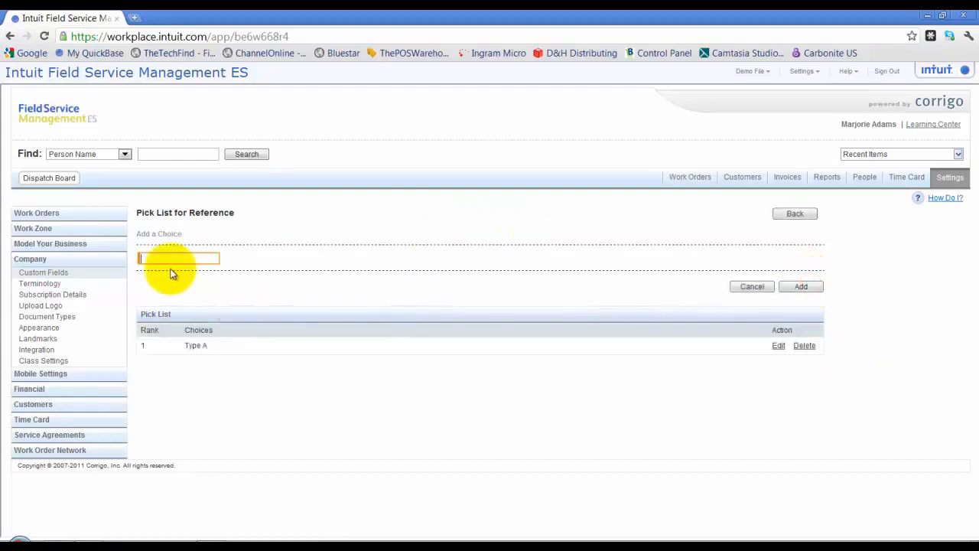
pyautogui.write('Type B')
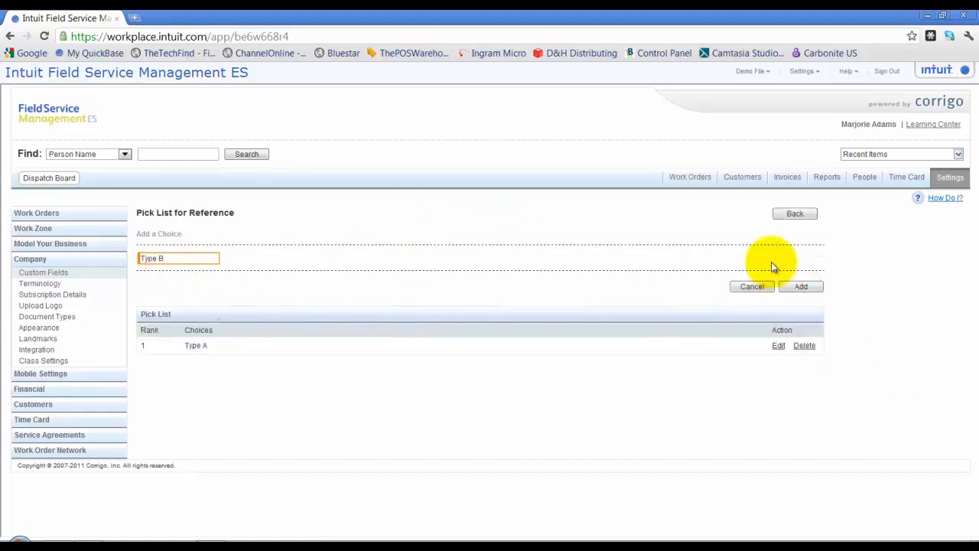
pyautogui.click(800, 286)
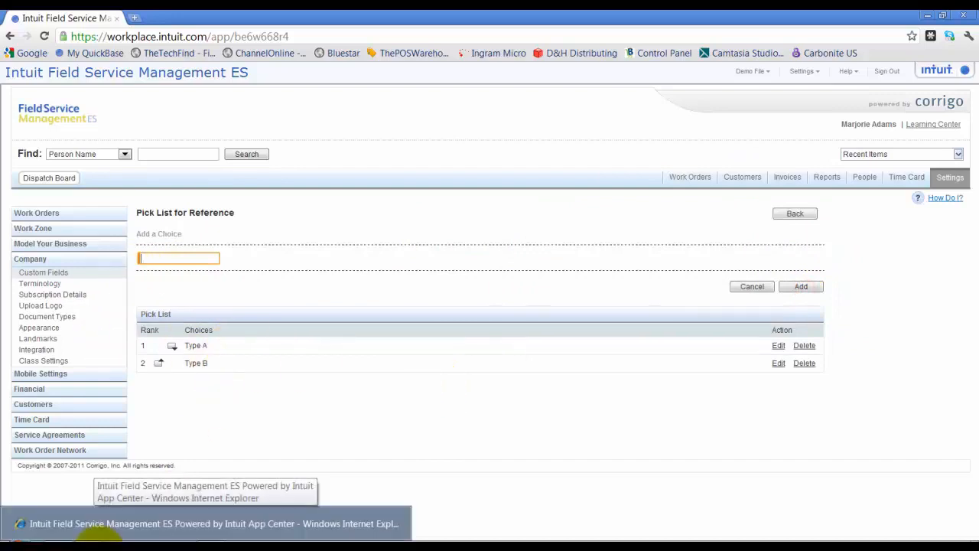
# Switch to Internet Explorer and view the Reference field's choices in the ABC Store site of the ABC Store customer
pyautogui.click(99, 526)
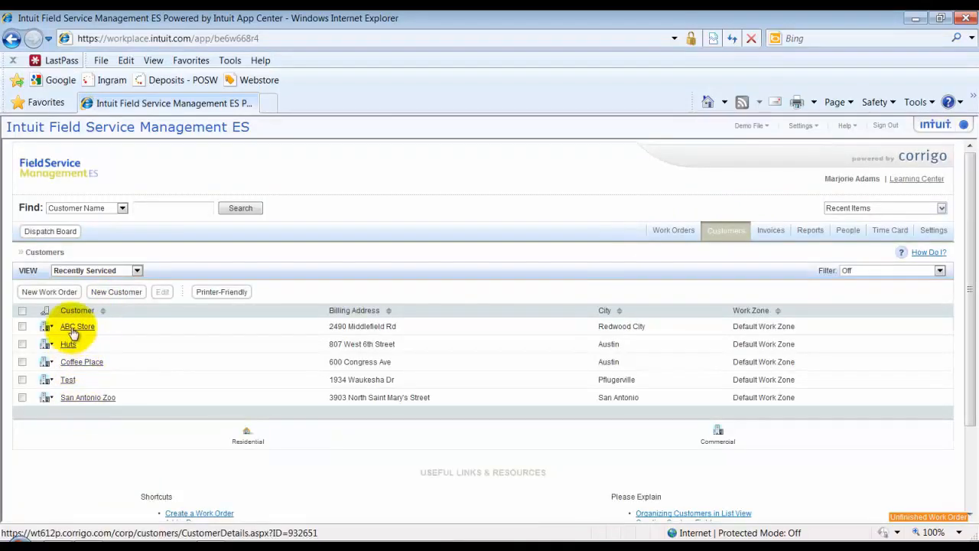
pyautogui.click(76, 327)
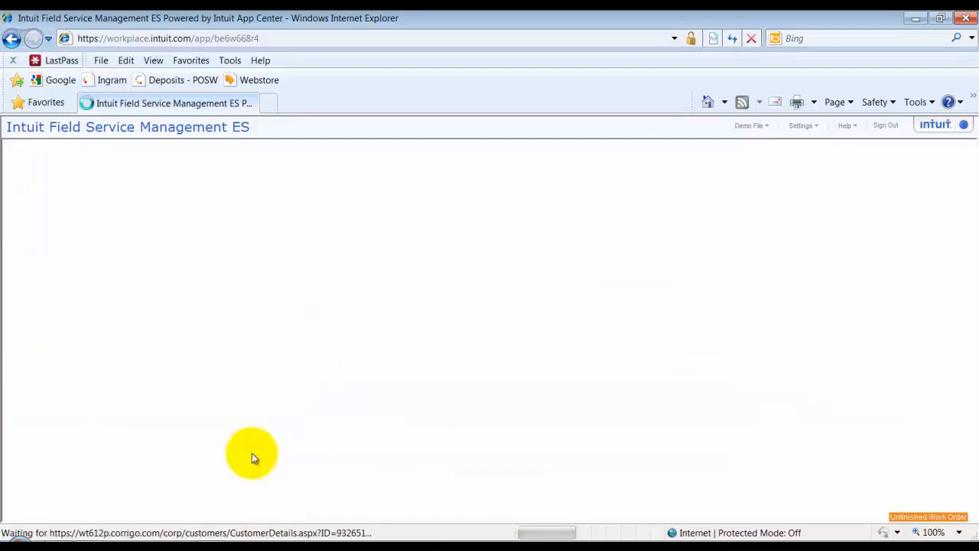
pyautogui.scroll(-1, 254, 459)
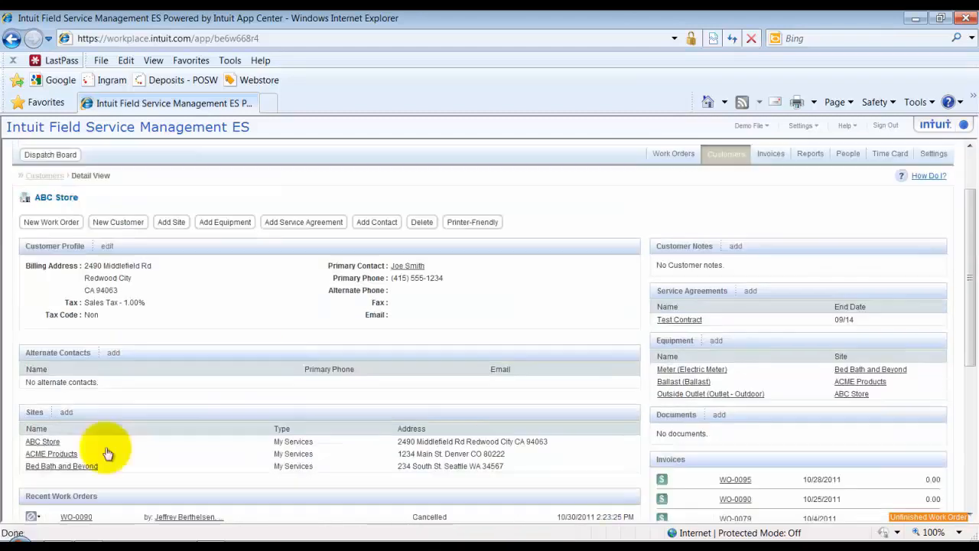
pyautogui.click(36, 441)
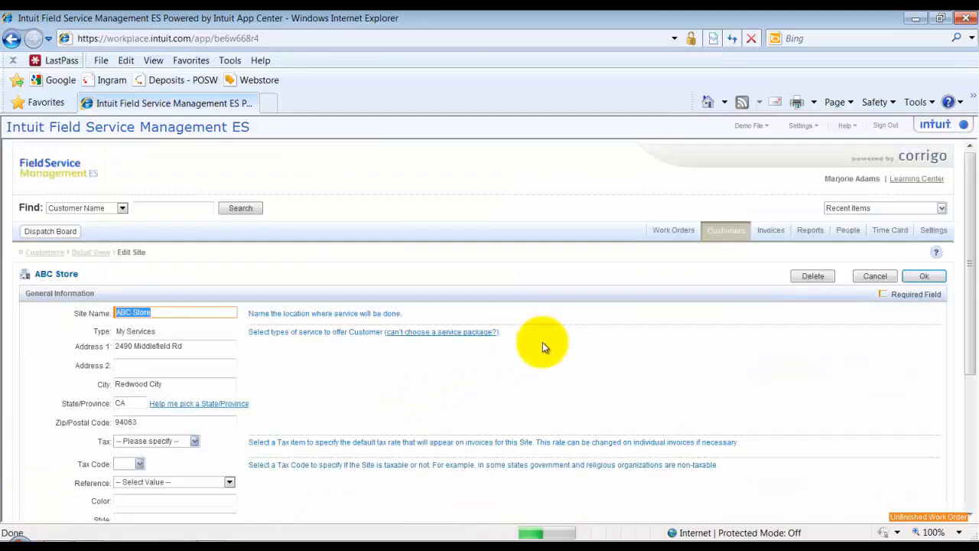
pyautogui.scroll(-3, 543, 344)
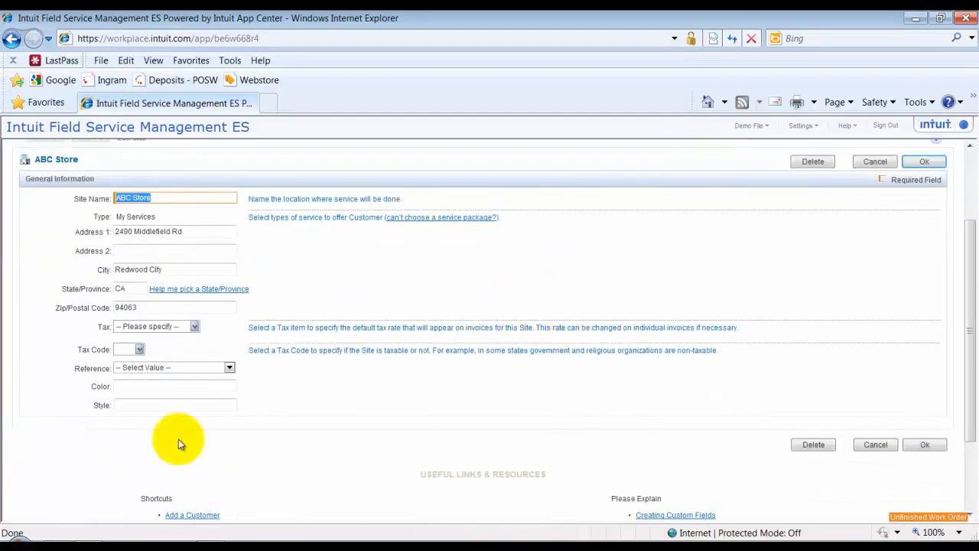
pyautogui.click(228, 368)
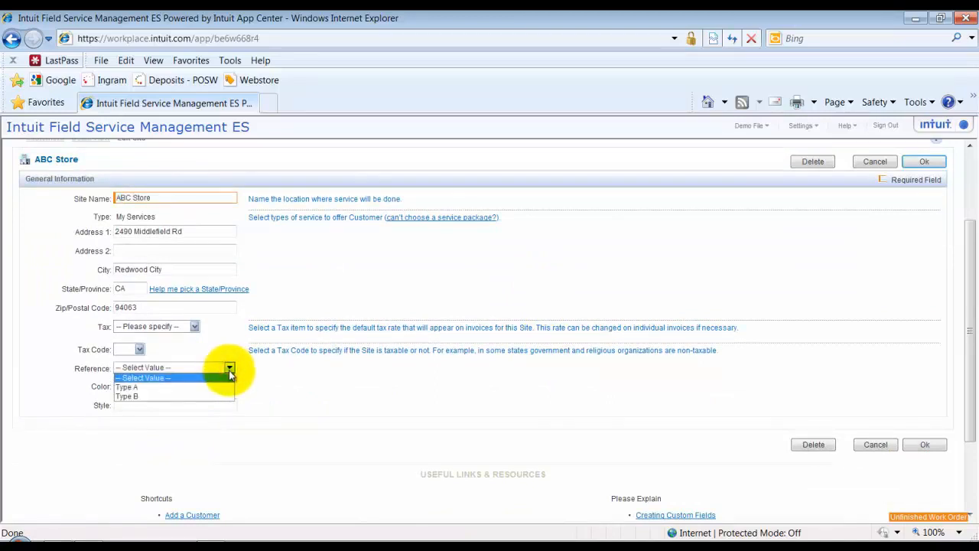
pyautogui.click(228, 368)
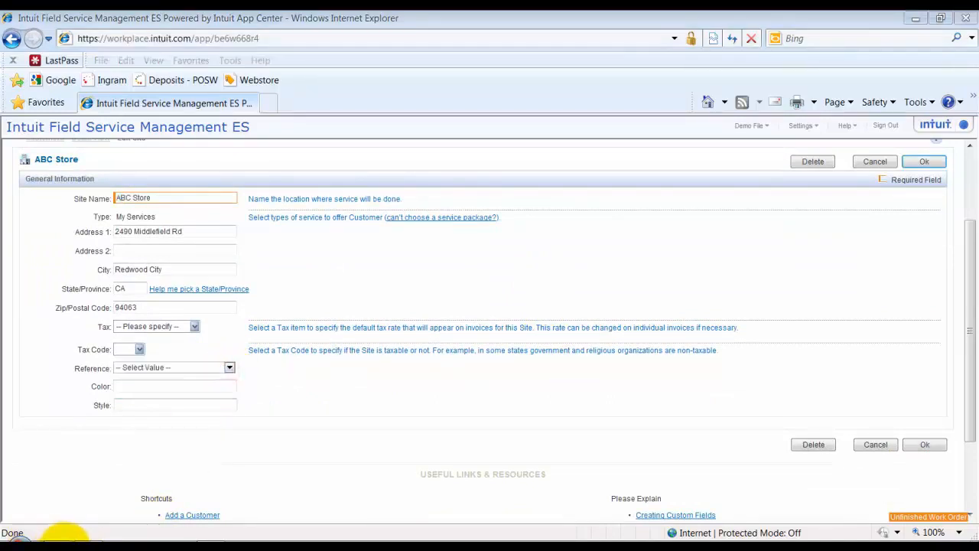
# Switch back to Chrome and review the Company terminology choices from Work Zones through Dispatchers
pyautogui.click(65, 547)
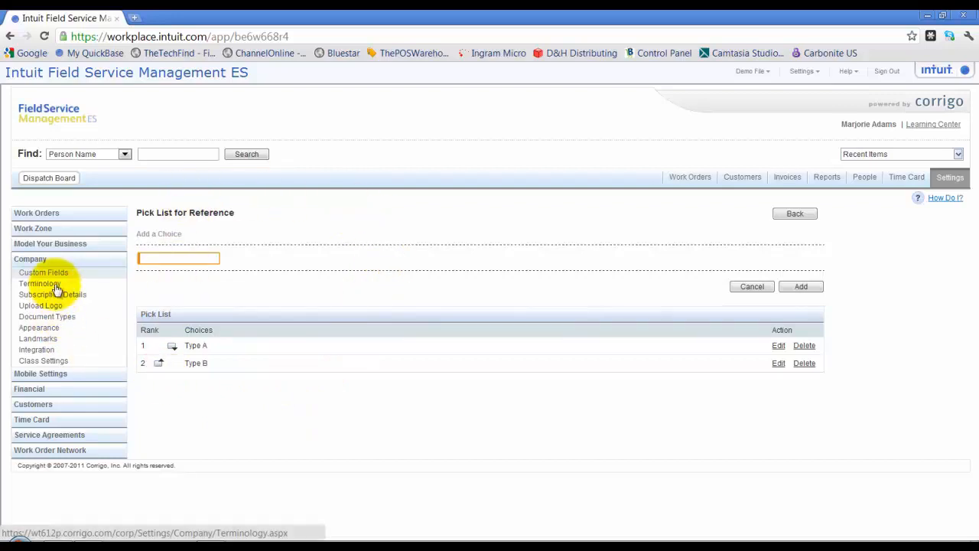
pyautogui.click(99, 374)
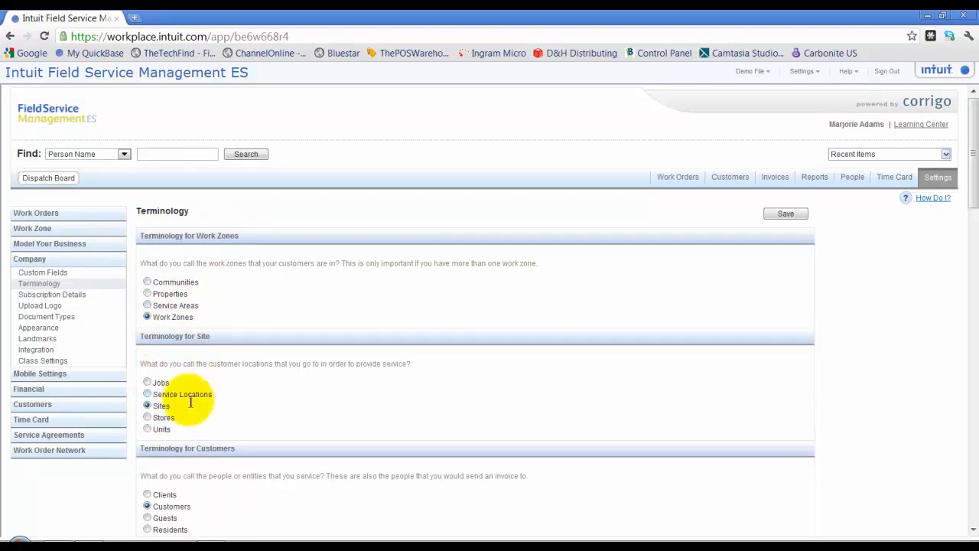
pyautogui.scroll(-4, 230, 400)
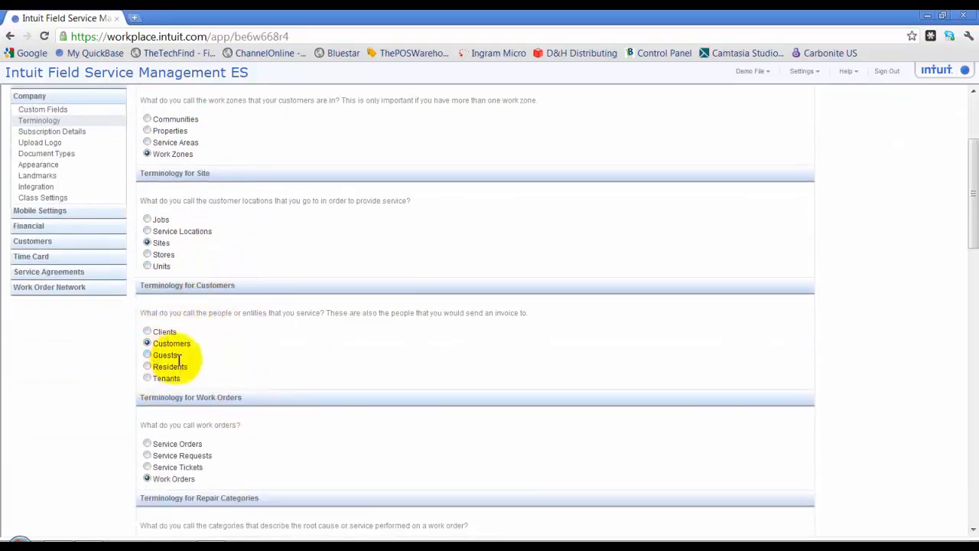
pyautogui.scroll(-3, 258, 339)
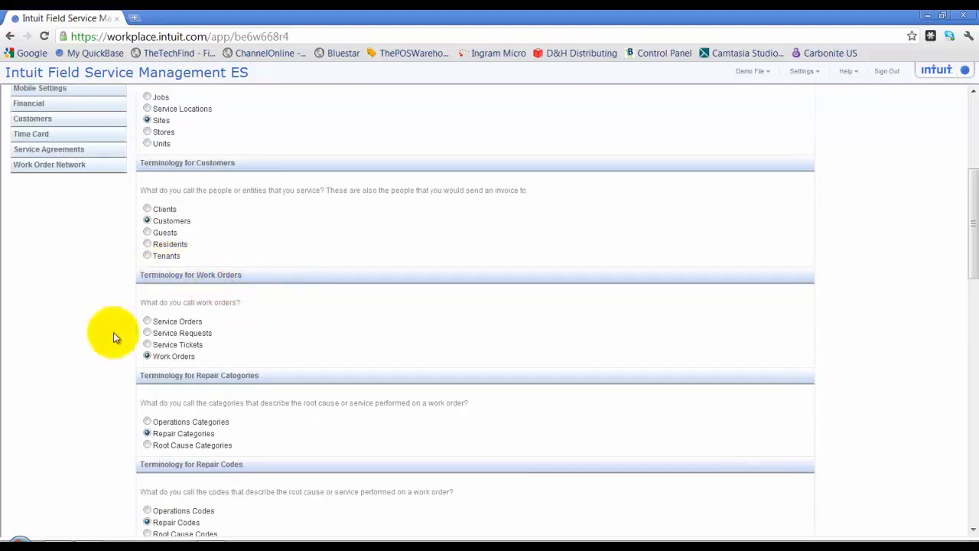
pyautogui.scroll(-3, 277, 369)
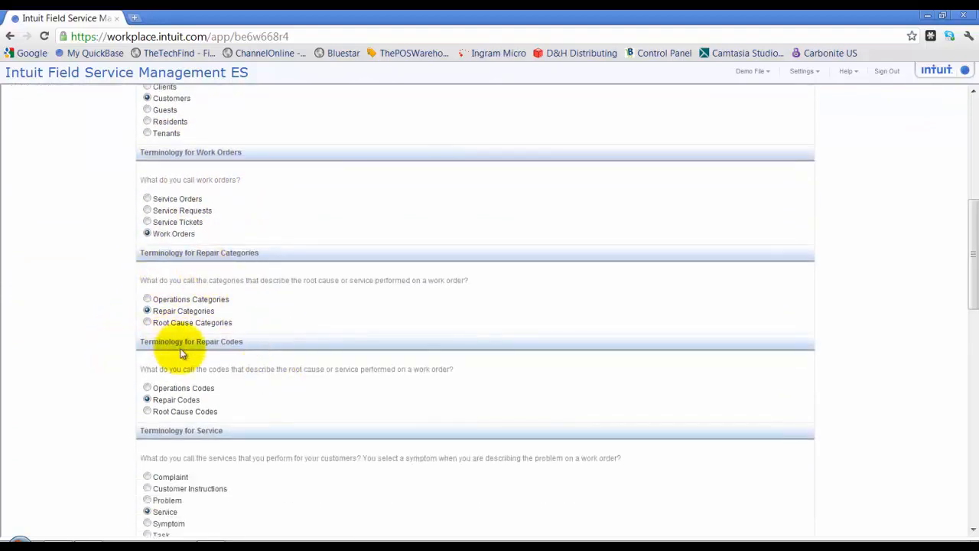
pyautogui.scroll(-1, 250, 366)
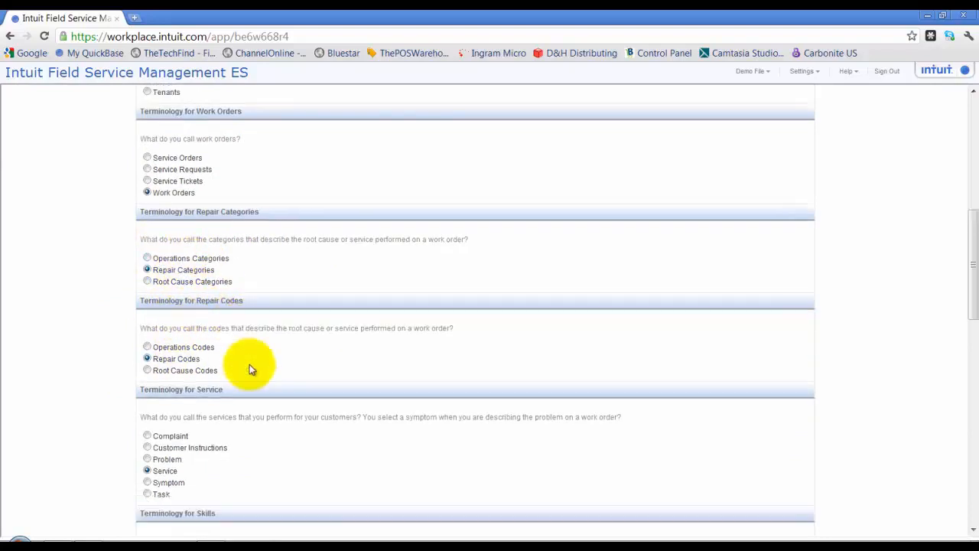
pyautogui.scroll(-3, 250, 366)
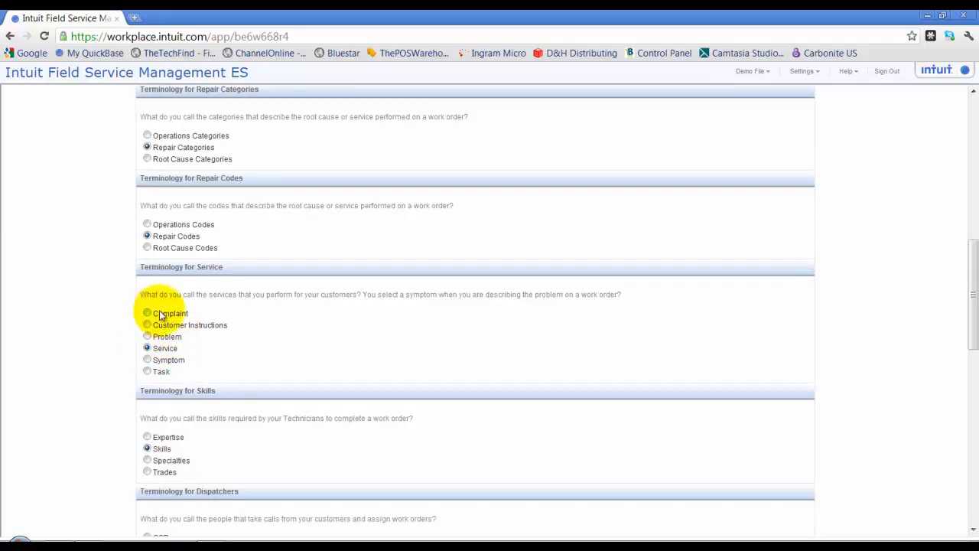
pyautogui.scroll(-2, 274, 337)
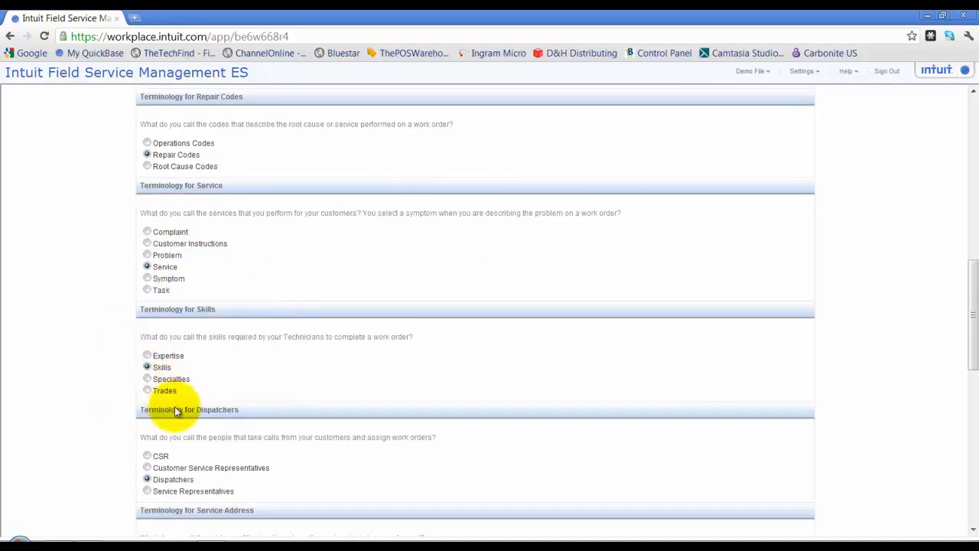
pyautogui.scroll(-2, 247, 394)
pyautogui.scroll(-2, 246, 394)
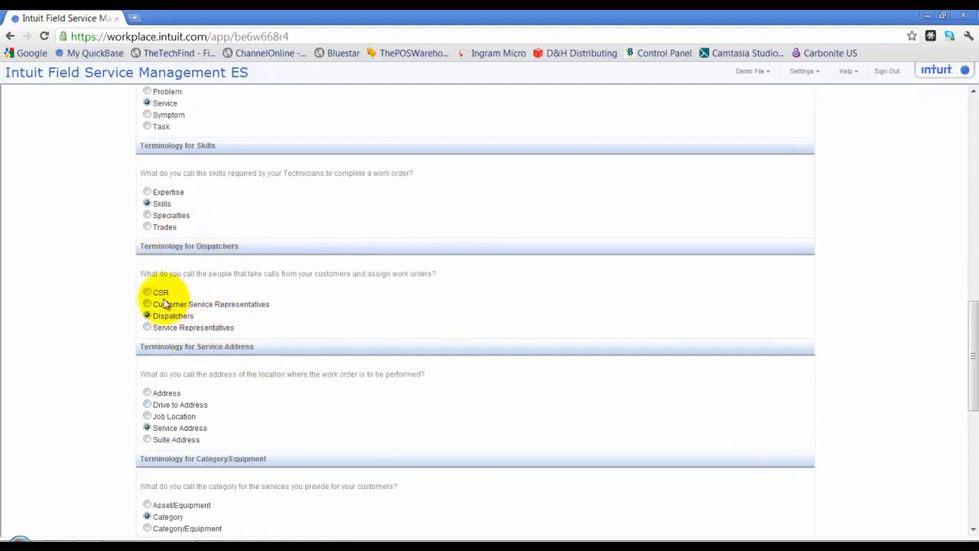
pyautogui.scroll(-2, 262, 305)
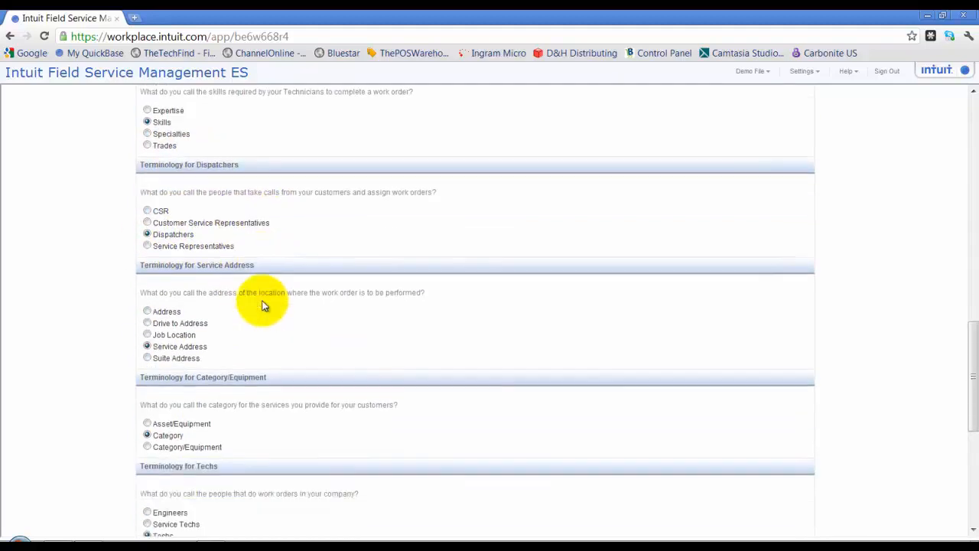
# Review the remaining terminology choices, from Service Address through Service Agreements
pyautogui.scroll(-2, 263, 305)
pyautogui.moveTo(153, 183); pyautogui.dragTo(249, 182)
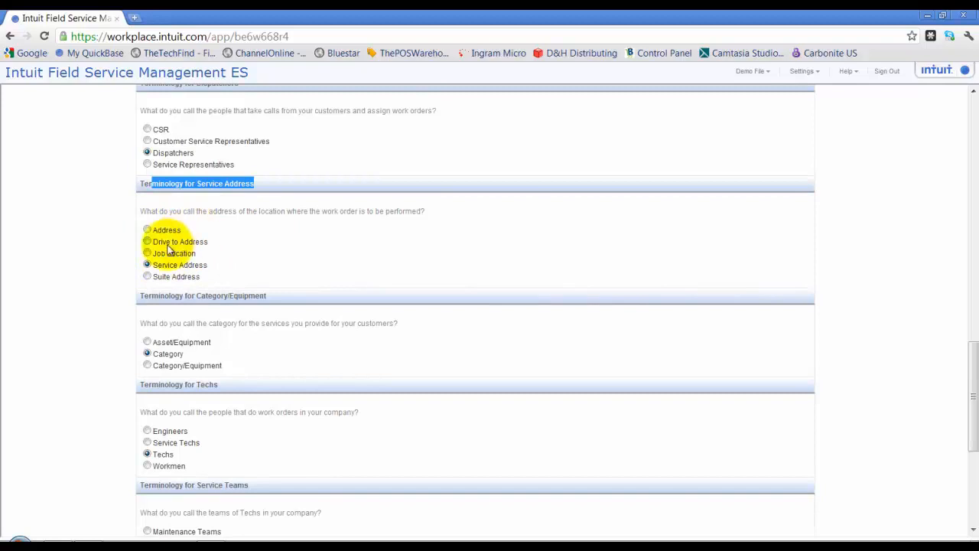
pyautogui.scroll(-2, 345, 317)
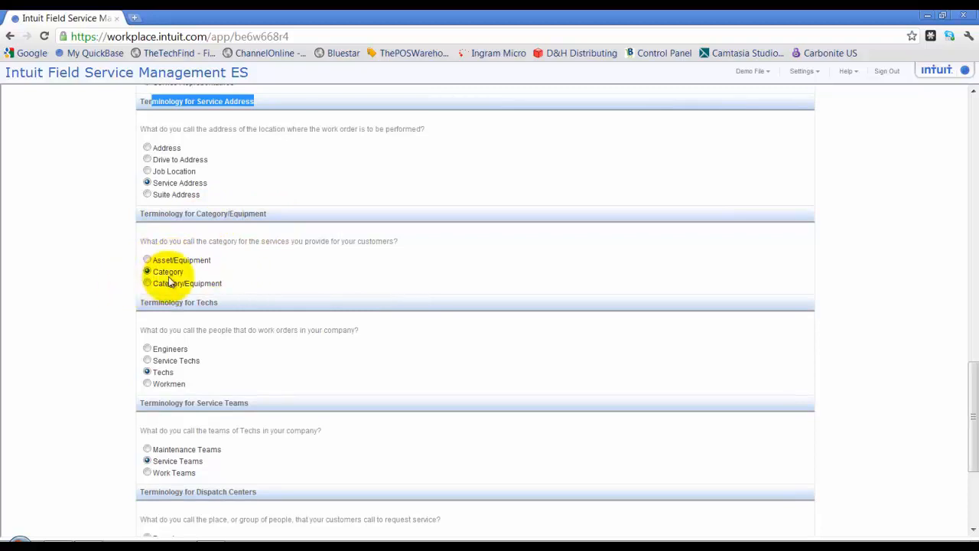
pyautogui.scroll(-1, 291, 300)
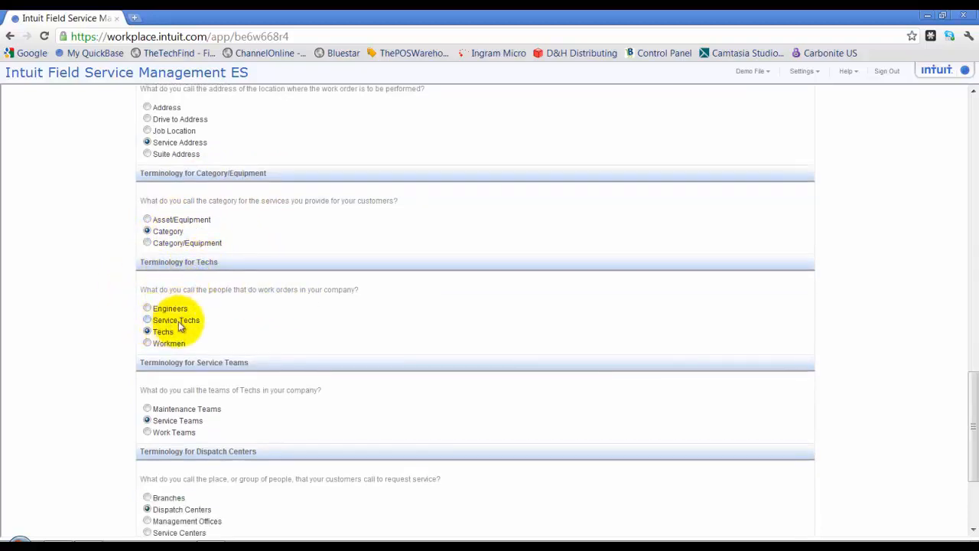
pyautogui.scroll(-2, 180, 325)
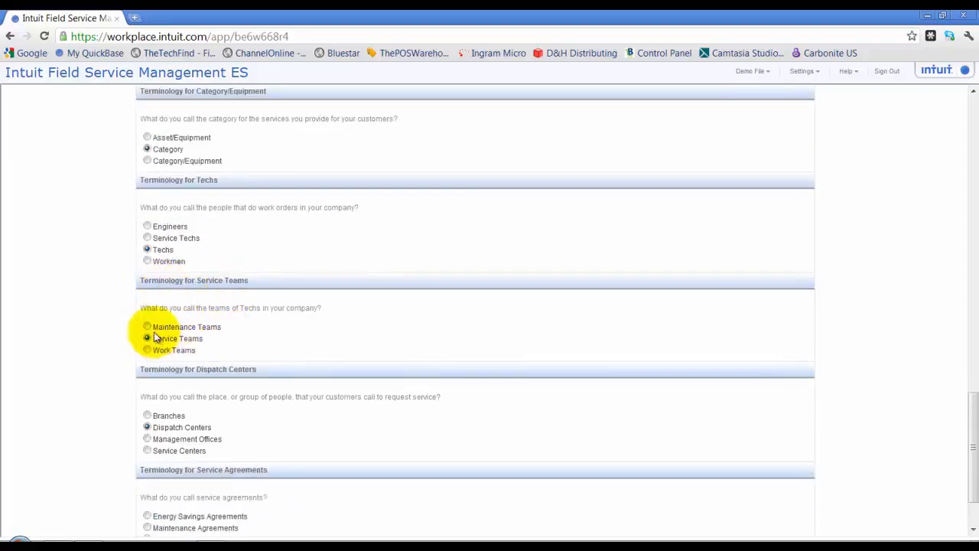
pyautogui.scroll(-2, 204, 352)
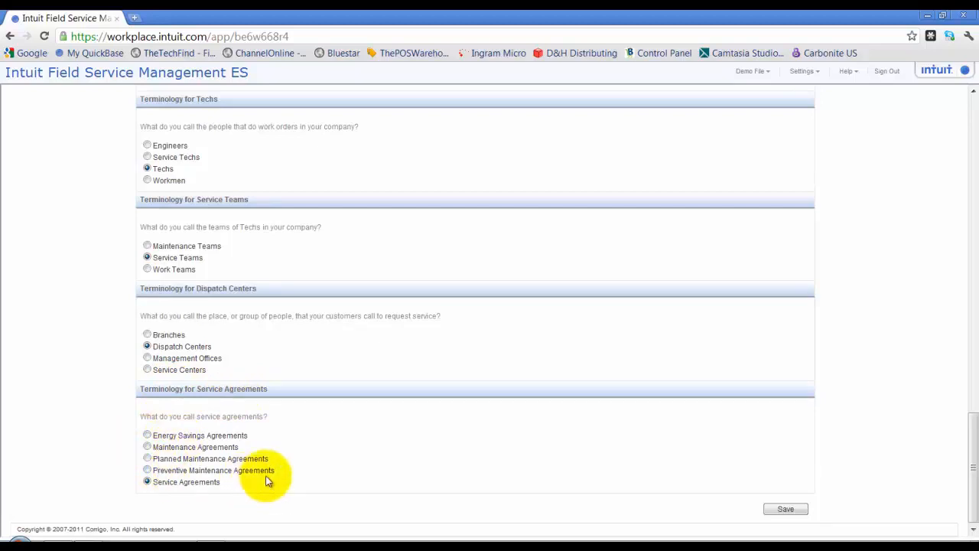
pyautogui.scroll(5, 267, 478)
pyautogui.scroll(7, 267, 479)
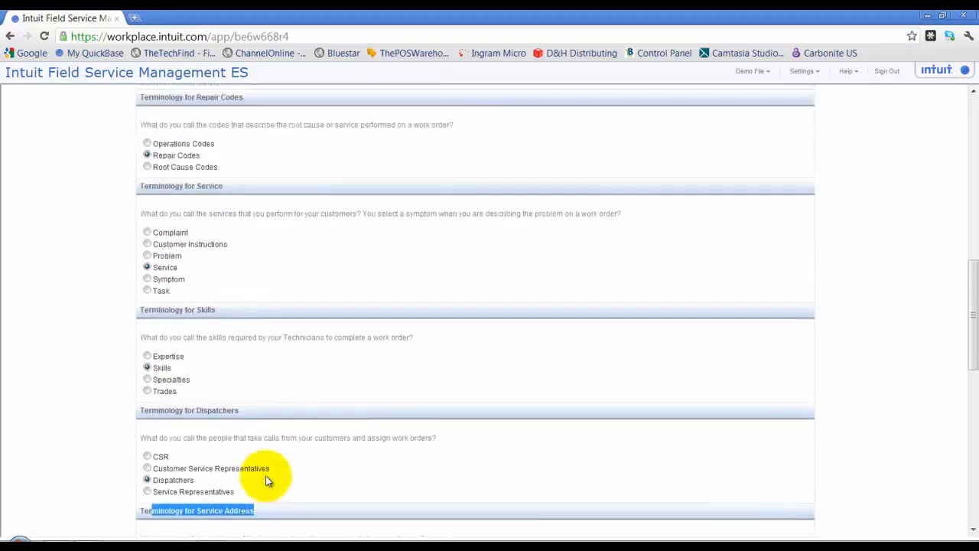
pyautogui.scroll(3, 265, 475)
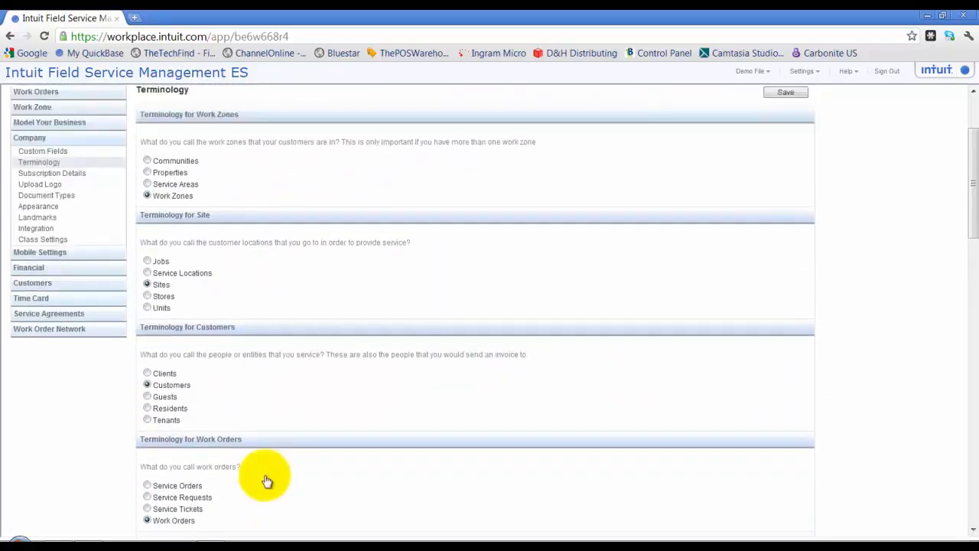
# Review the company profile, licensing and modules in the Subscription Details
pyautogui.click(66, 257)
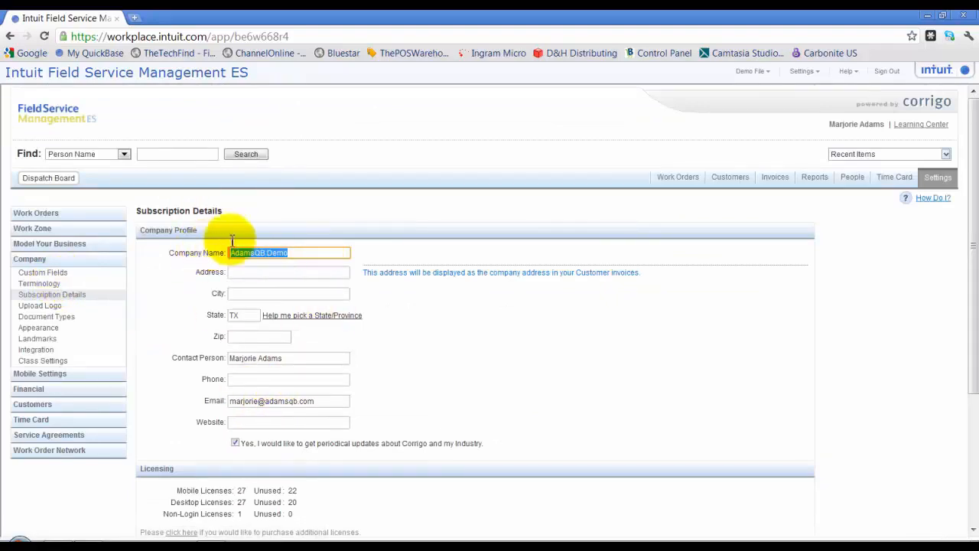
pyautogui.scroll(-3, 341, 393)
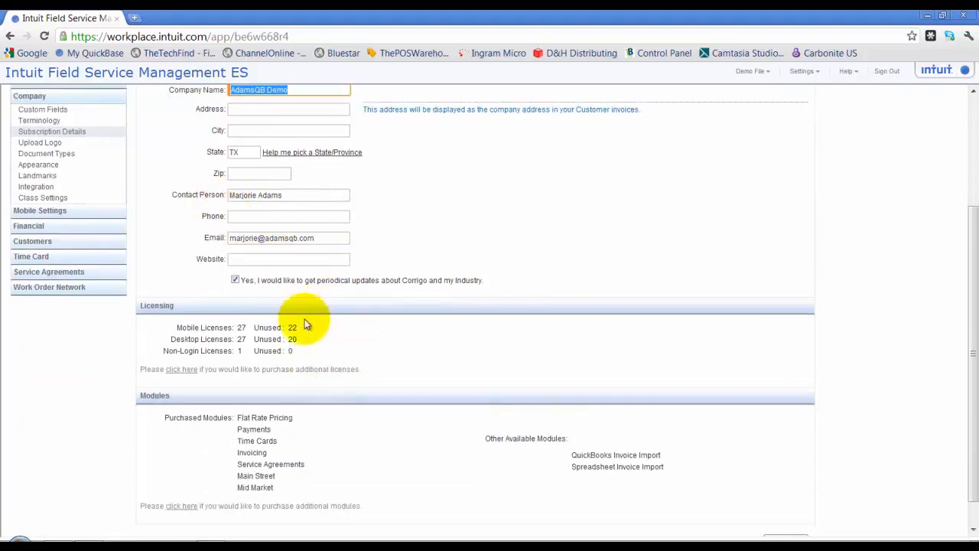
pyautogui.scroll(-1, 304, 321)
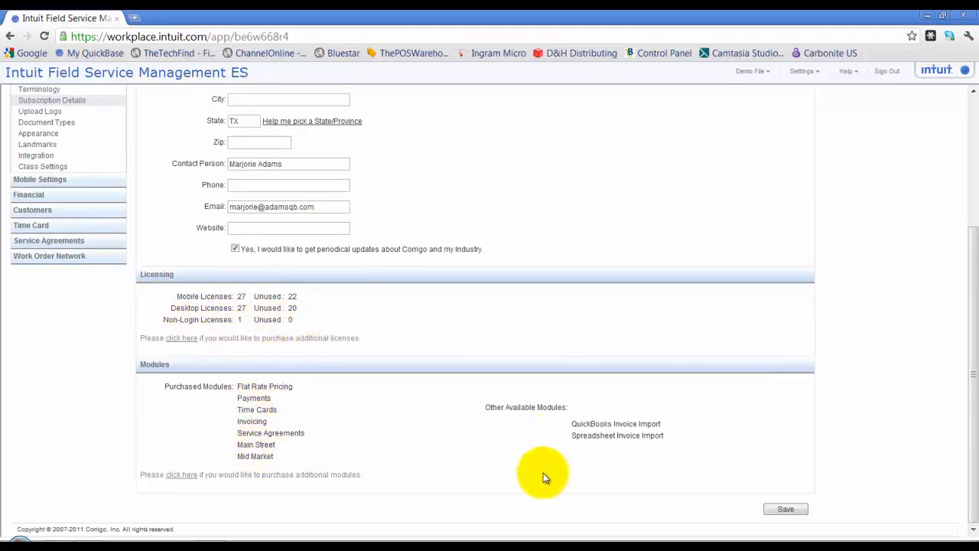
pyautogui.scroll(2, 159, 389)
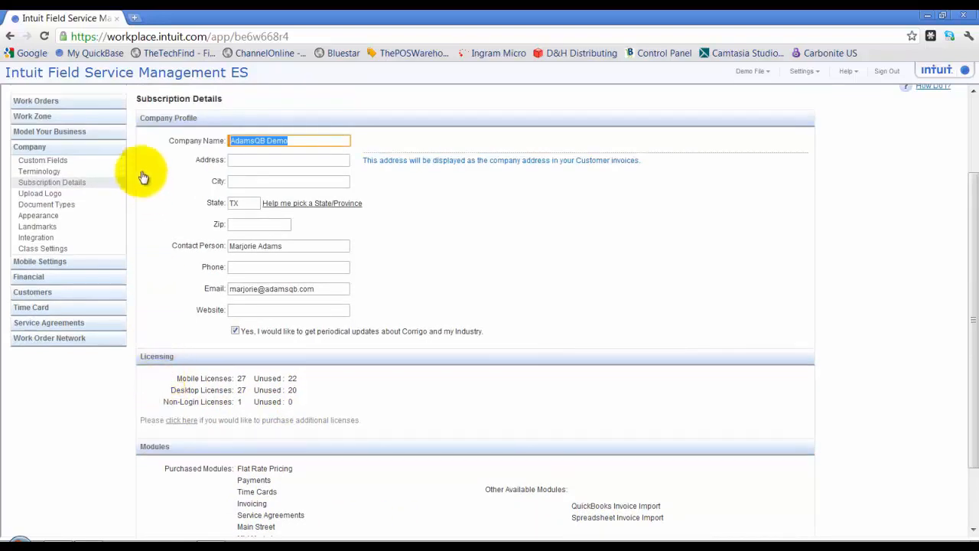
# View the company logo upload settings and examine the basic document types
pyautogui.click(39, 193)
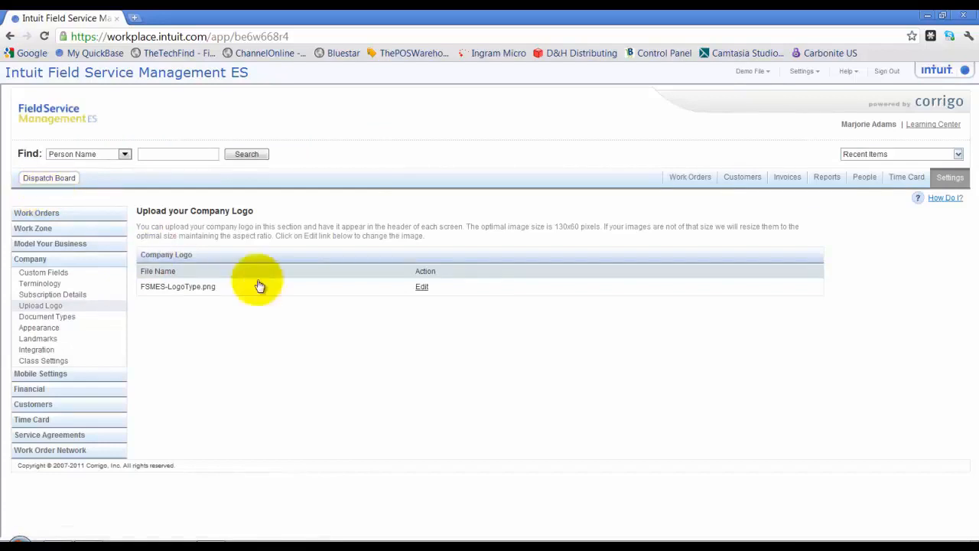
pyautogui.click(70, 318)
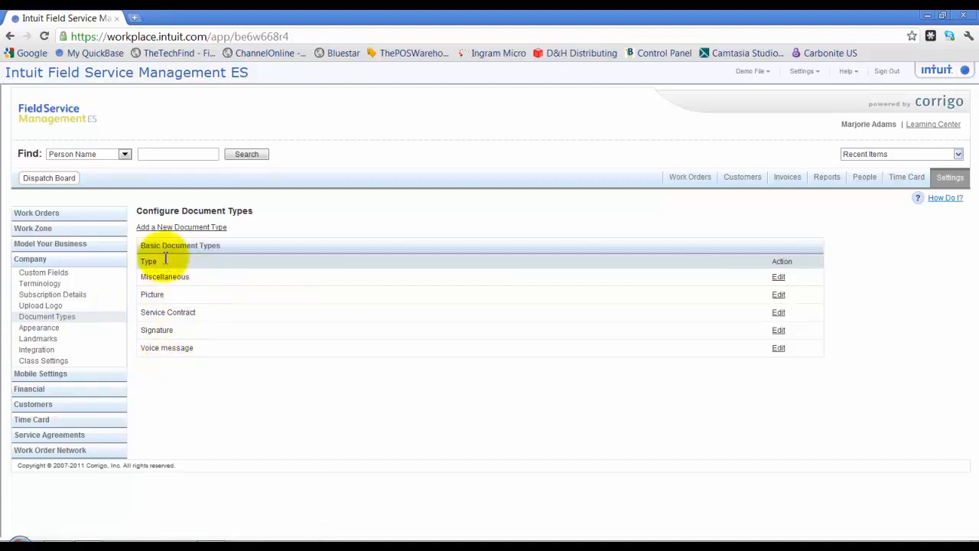
pyautogui.click(160, 298)
pyautogui.moveTo(200, 335); pyautogui.dragTo(143, 341)
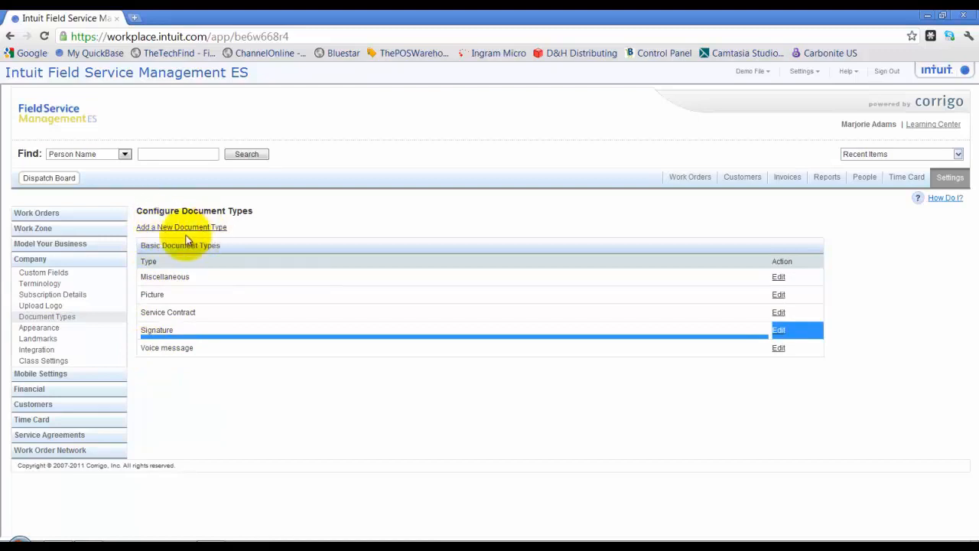
# Set the color scheme in the company's Appearance settings to Standard and save it
pyautogui.click(55, 327)
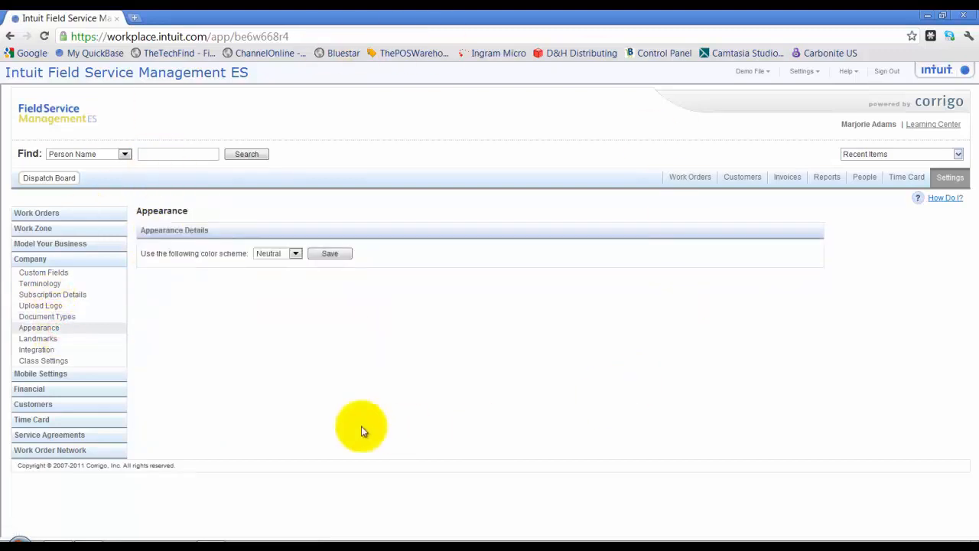
pyautogui.click(299, 255)
pyautogui.click(286, 264)
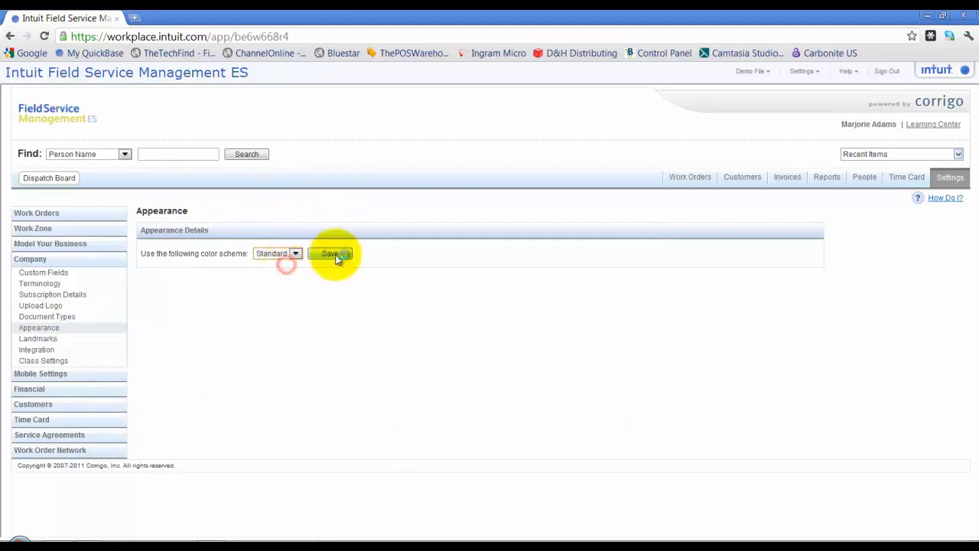
pyautogui.click(335, 255)
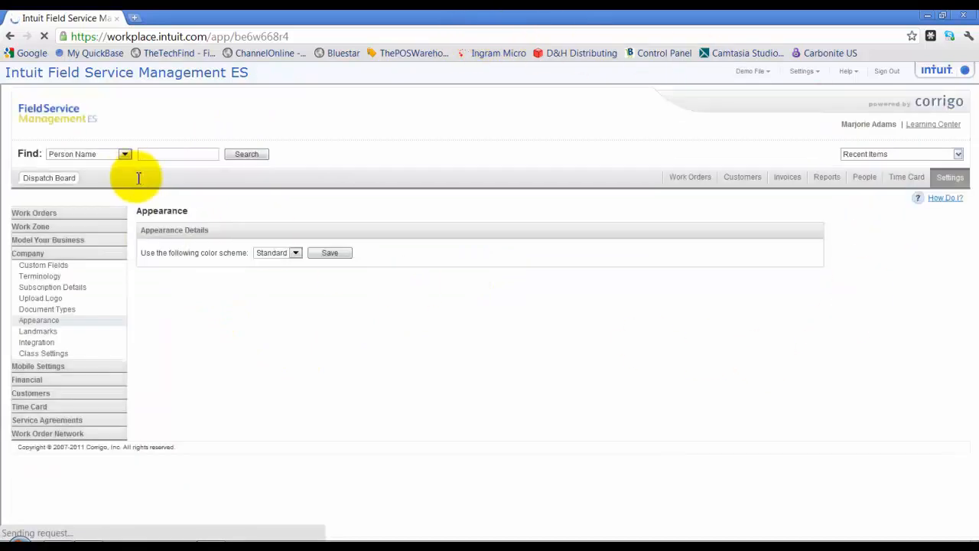
# Apply the Colorful color scheme and save it
pyautogui.click(297, 253)
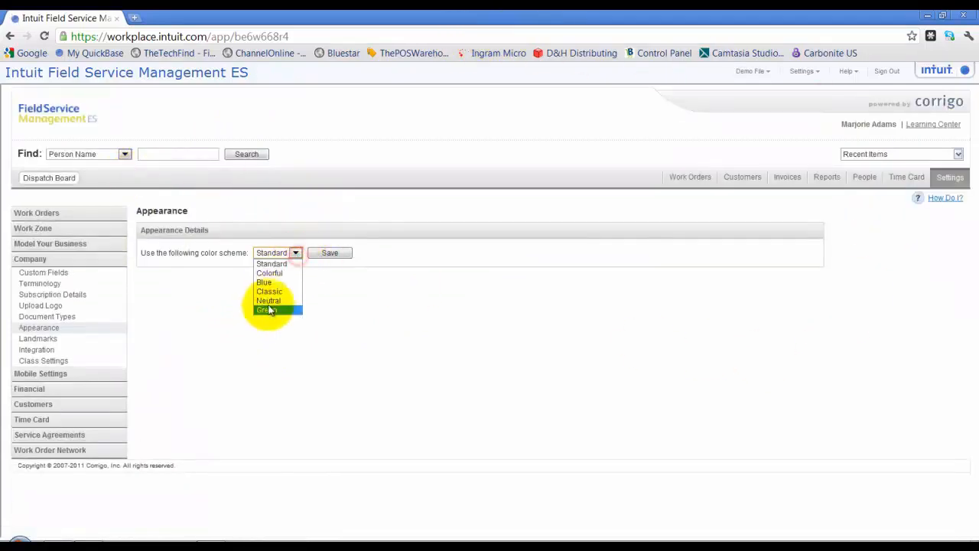
pyautogui.click(274, 277)
pyautogui.click(329, 253)
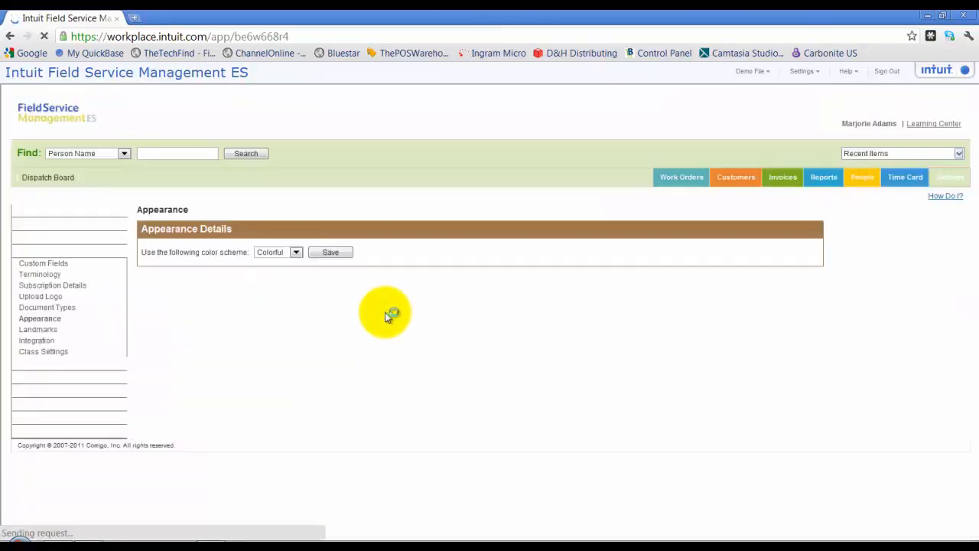
# Restore the Neutral color scheme and save it
pyautogui.click(296, 254)
pyautogui.click(269, 300)
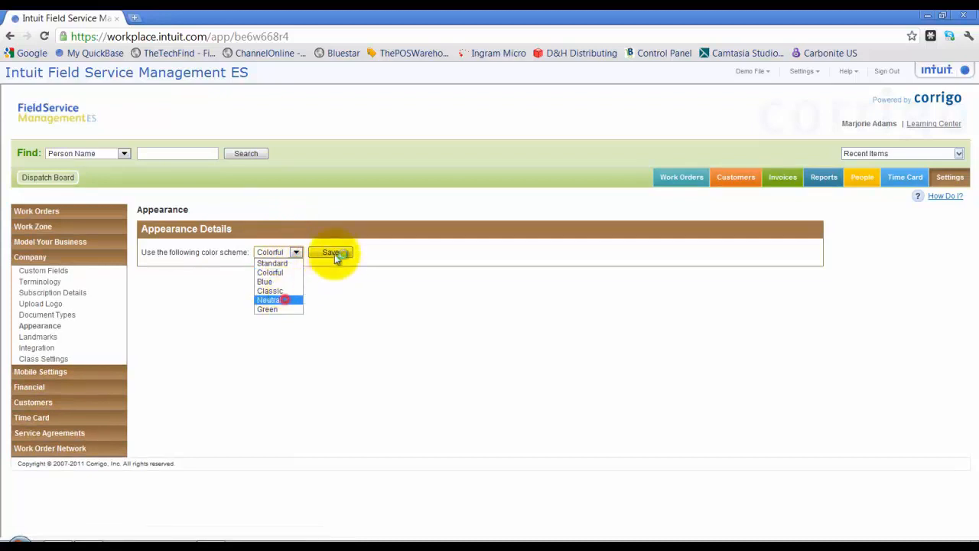
pyautogui.click(330, 253)
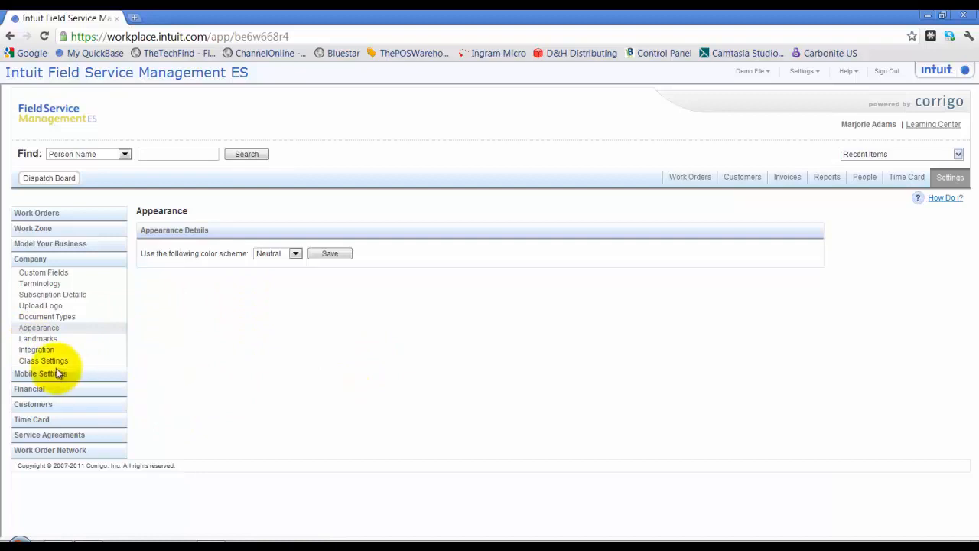
# Review the remaining Company settings, from Landmarks through Integration to Class Settings, and open the Mobile Settings
pyautogui.click(46, 338)
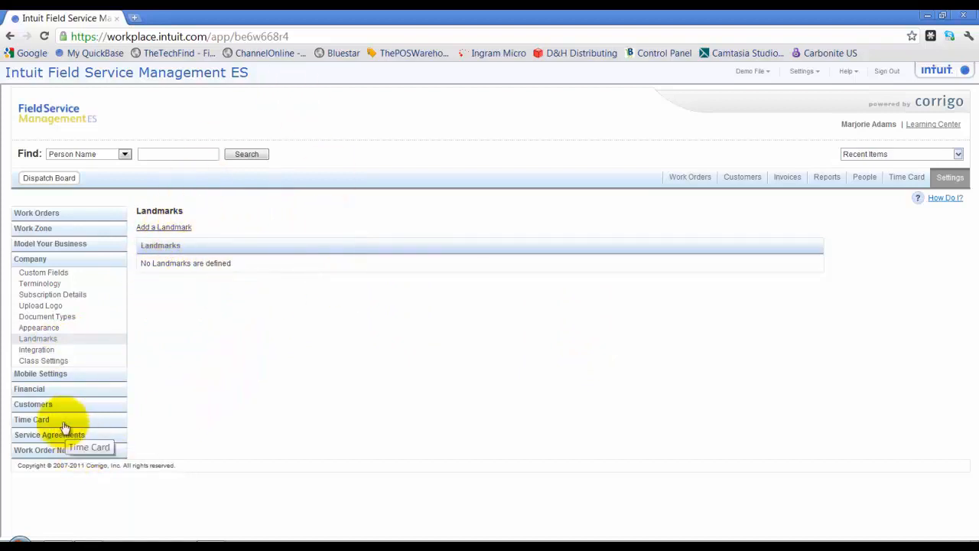
pyautogui.click(42, 349)
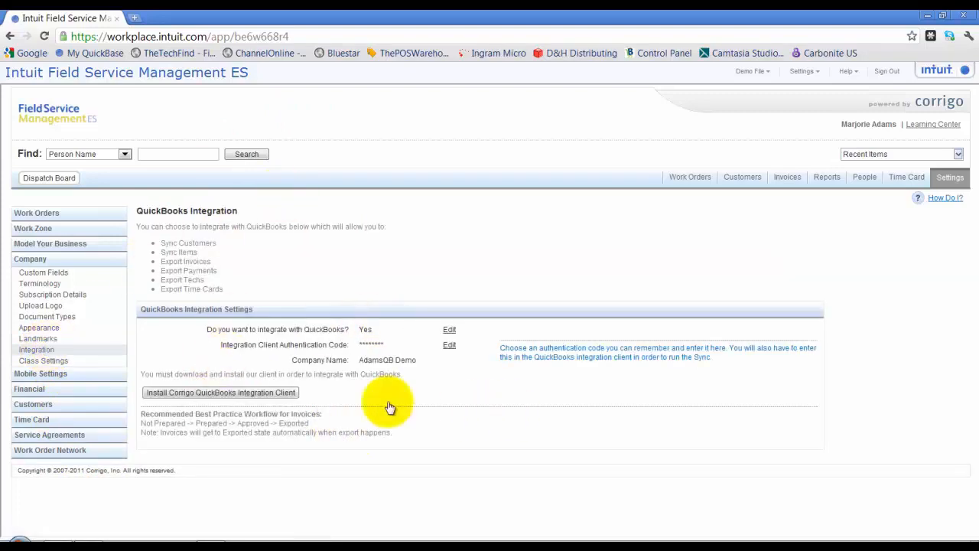
pyautogui.click(49, 361)
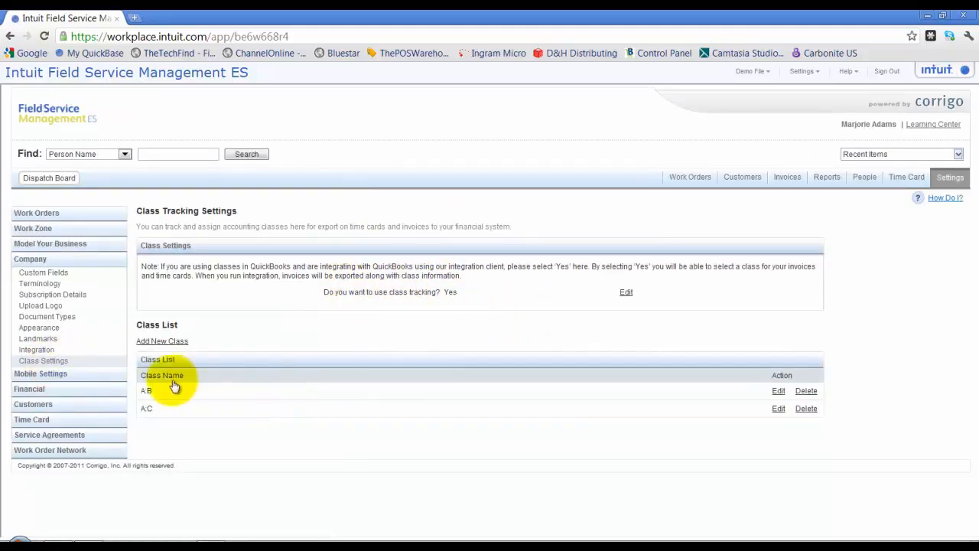
pyautogui.click(46, 375)
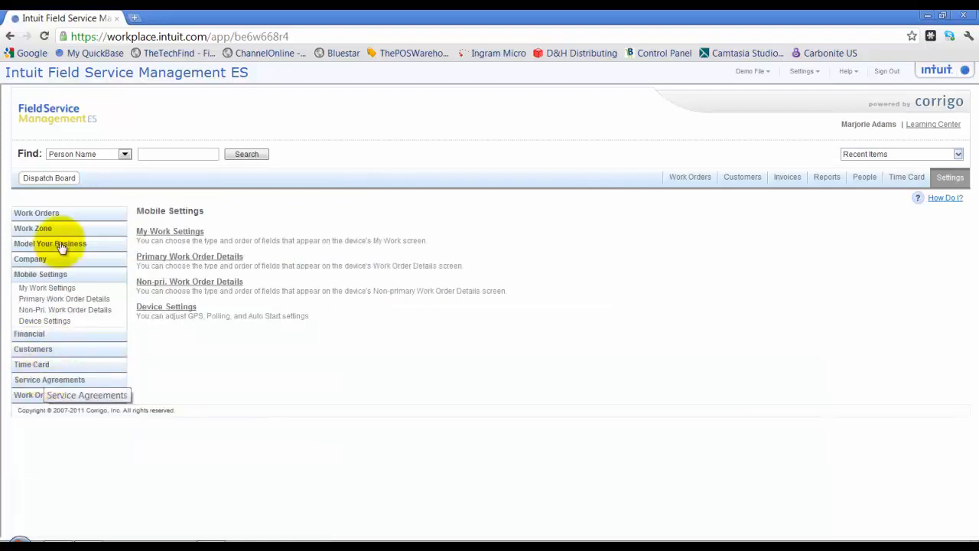
# Review the My Work categories and hide the ETA field from the device's primary Work Order Details screen
pyautogui.click(50, 289)
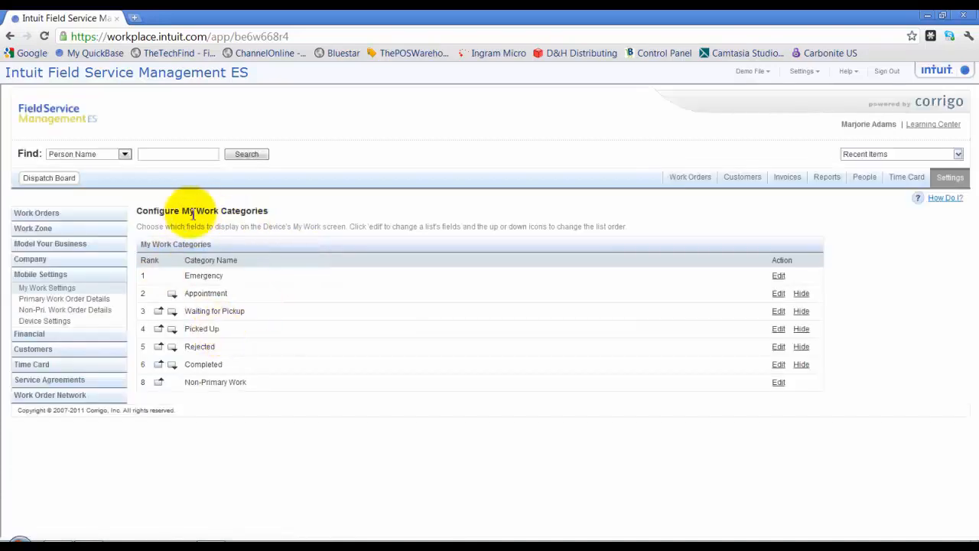
pyautogui.moveTo(192, 215); pyautogui.dragTo(220, 213)
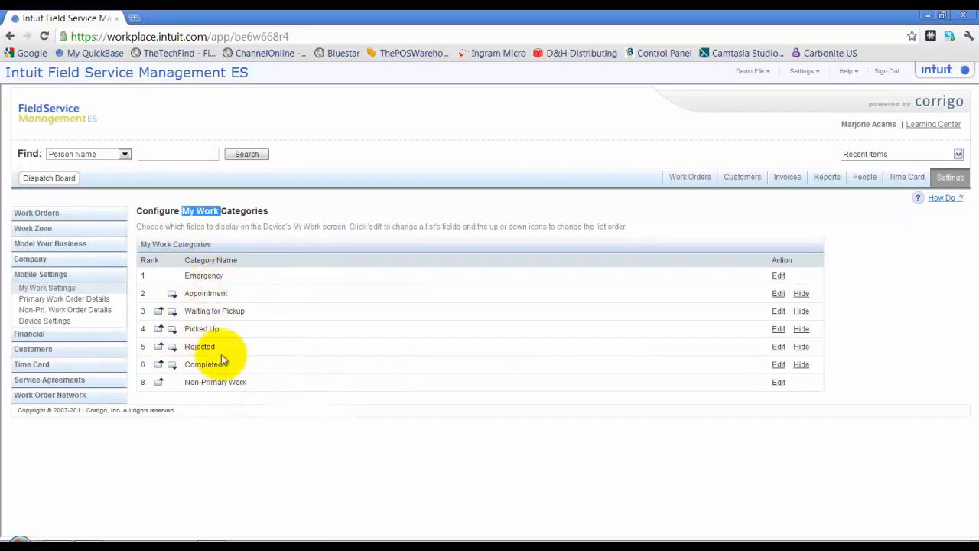
pyautogui.click(63, 297)
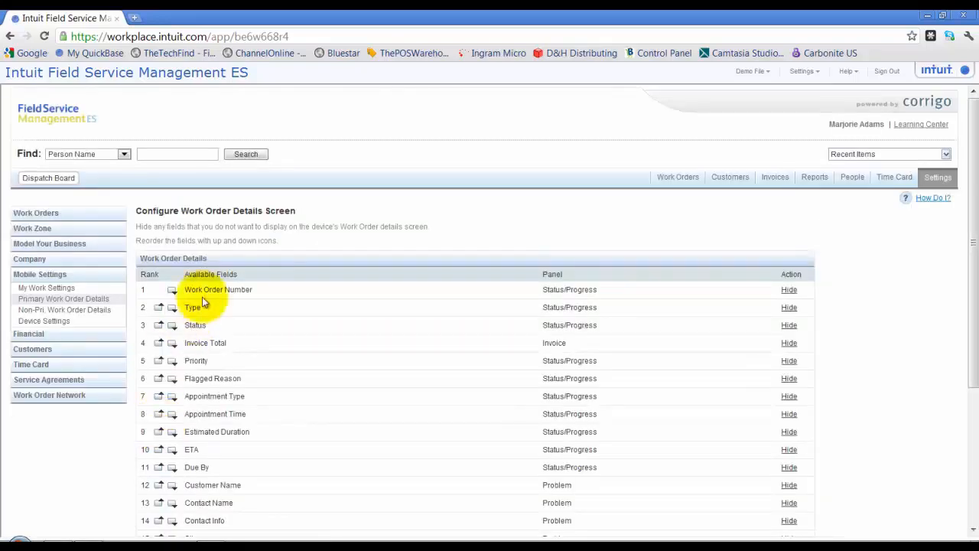
pyautogui.scroll(-3, 262, 292)
pyautogui.scroll(-1, 267, 314)
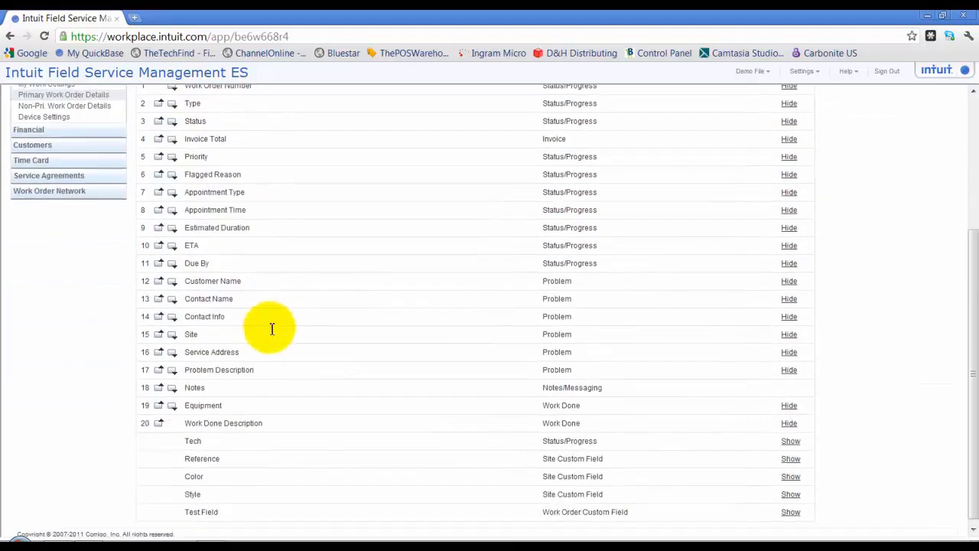
pyautogui.click(789, 241)
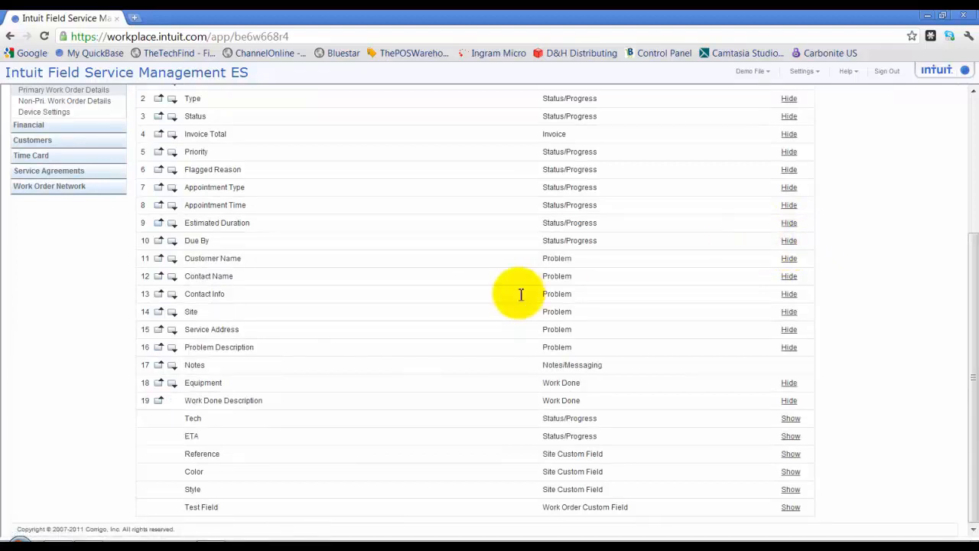
# Review the fields for non-primary work order details and the mobile Device Settings for GPS, polling and auto start
pyautogui.scroll(1, 143, 219)
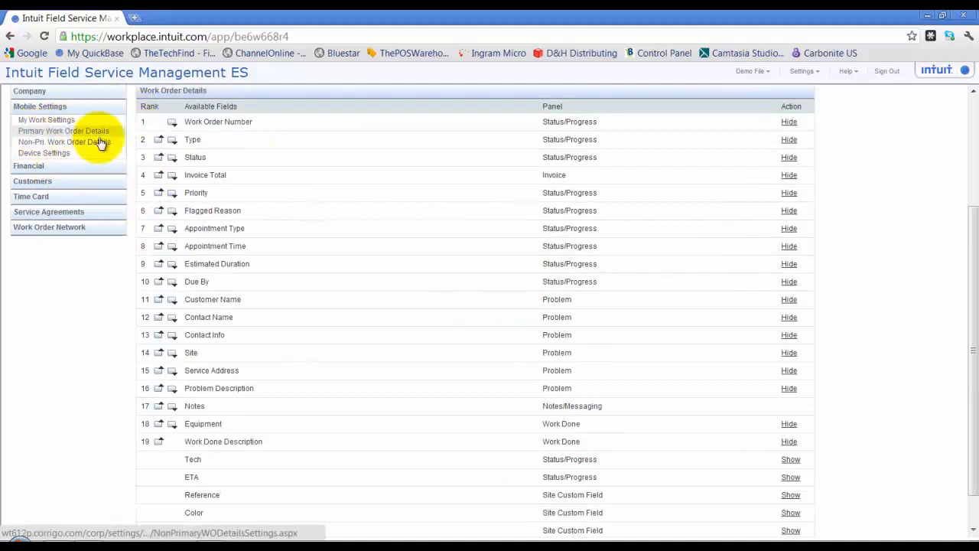
pyautogui.click(42, 146)
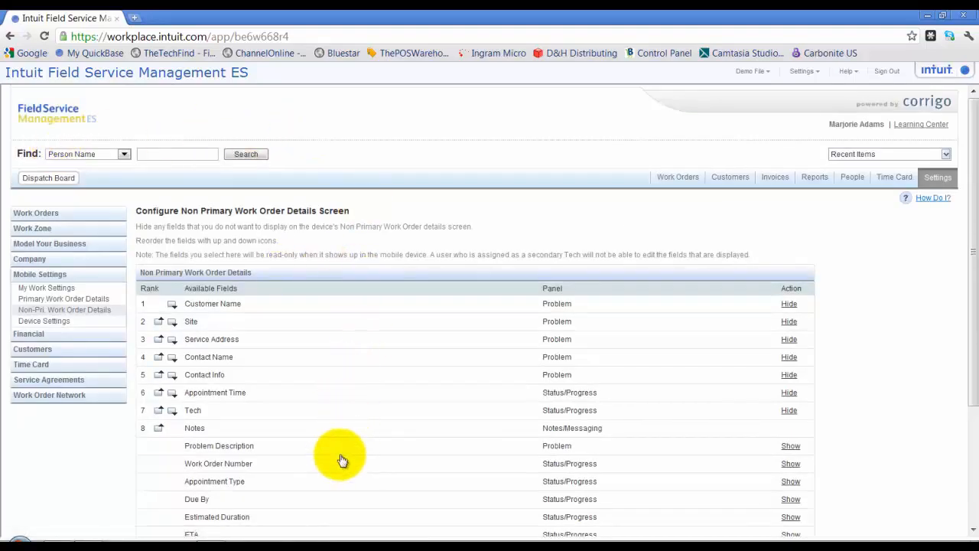
pyautogui.click(35, 324)
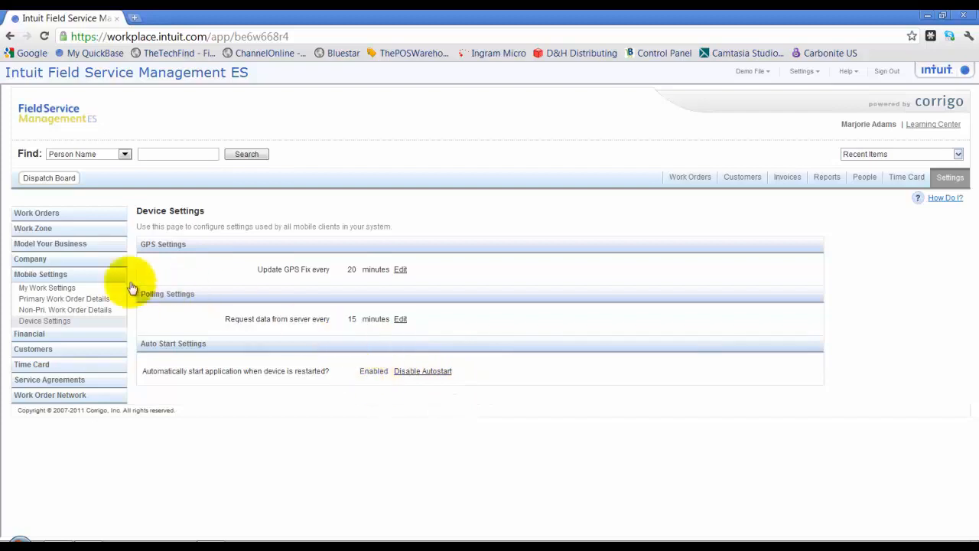
# Review the Financial settings for basic invoices, posting invoices, sales tax items and invoice statuses
pyautogui.click(49, 335)
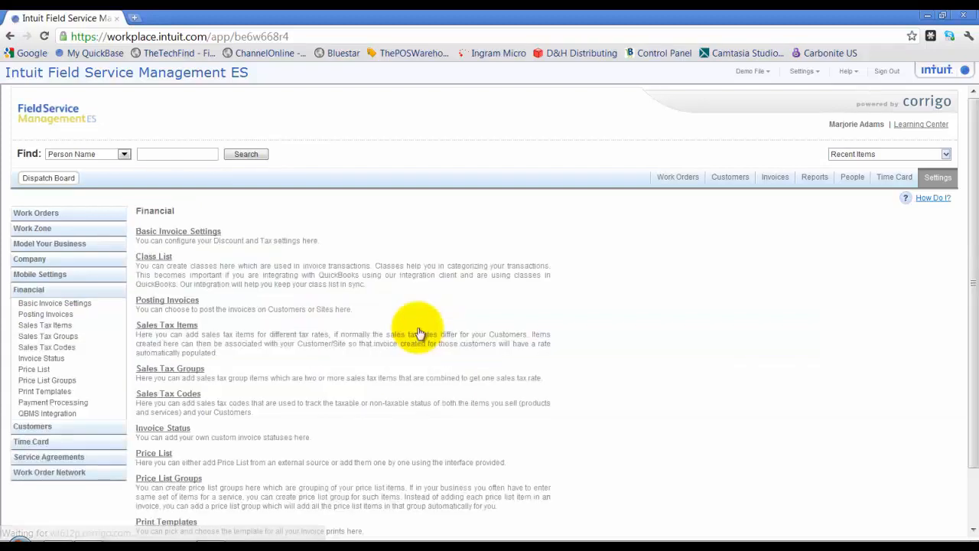
pyautogui.click(48, 304)
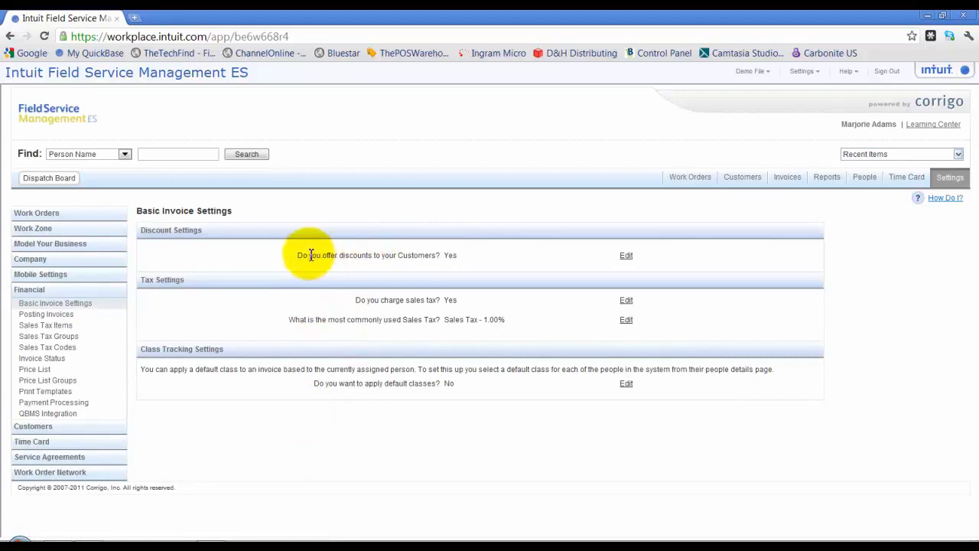
pyautogui.moveTo(309, 255); pyautogui.dragTo(422, 256)
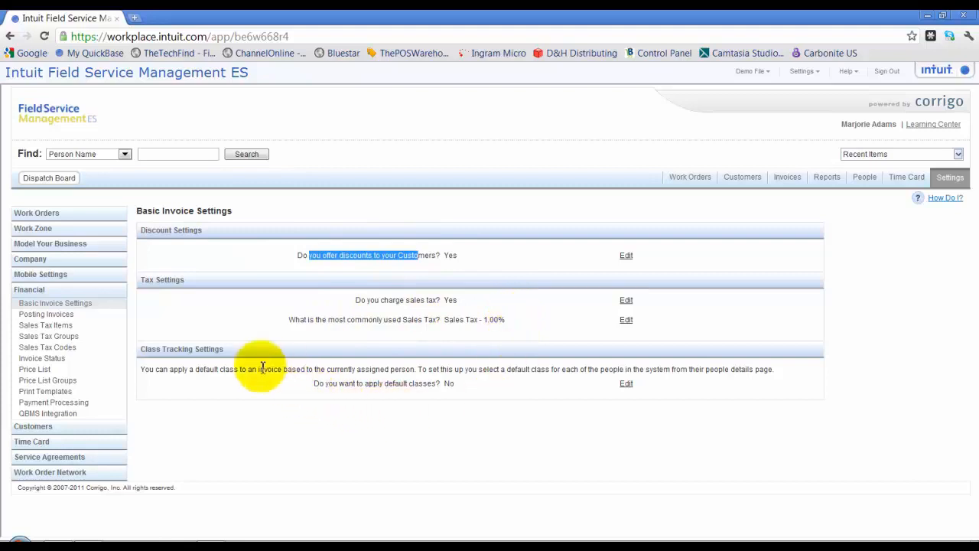
pyautogui.moveTo(206, 369); pyautogui.dragTo(417, 371)
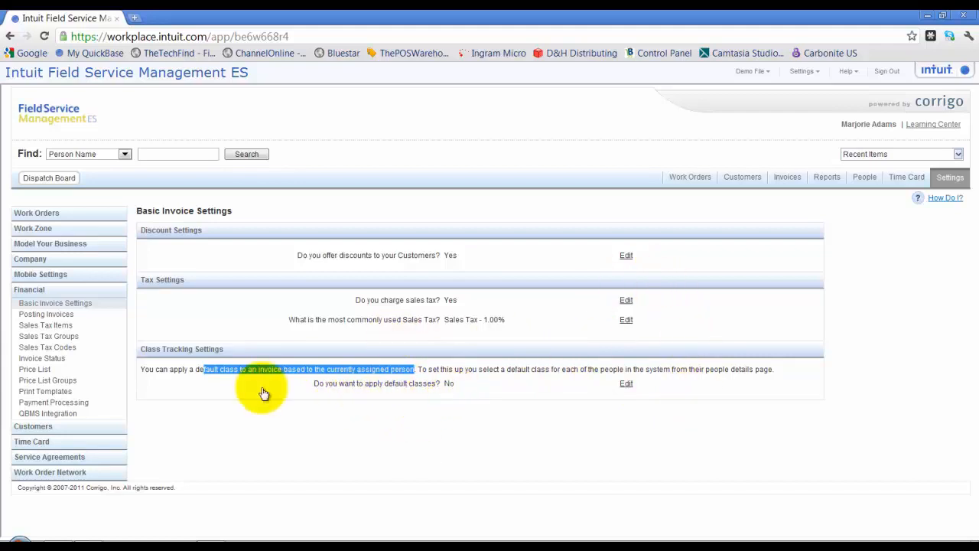
pyautogui.click(55, 313)
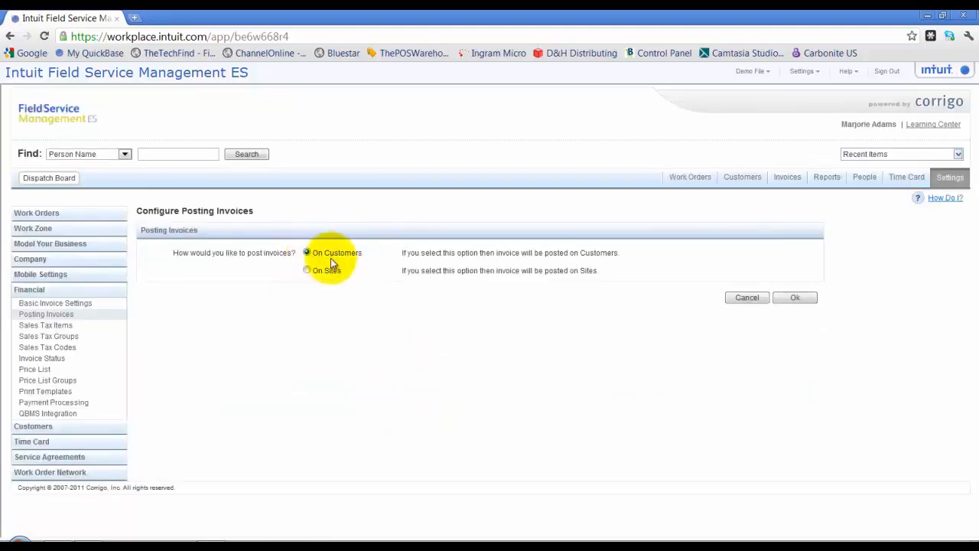
pyautogui.click(60, 328)
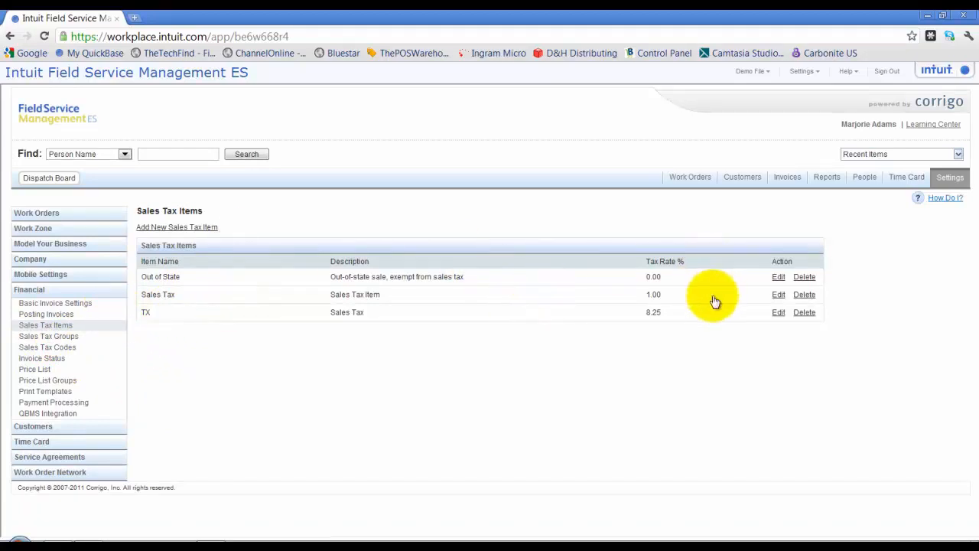
pyautogui.click(40, 360)
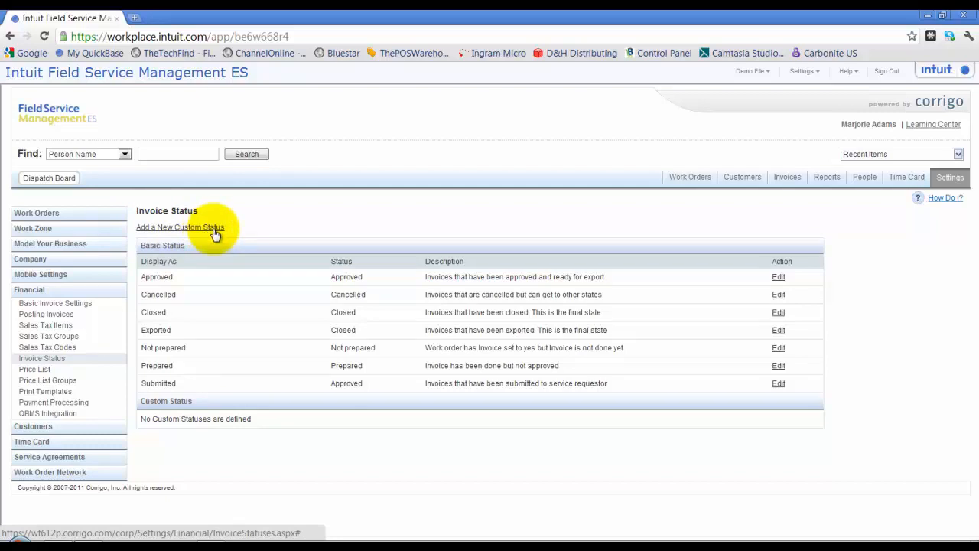
# Examine the price list categories, the items in the Inventory Items category and the price list groups
pyautogui.click(40, 370)
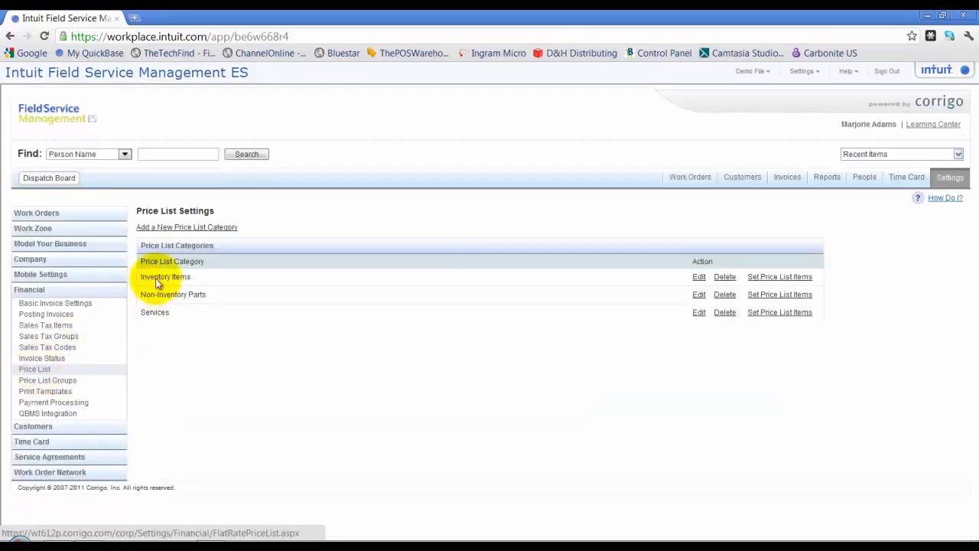
pyautogui.tripleClick(147, 277)
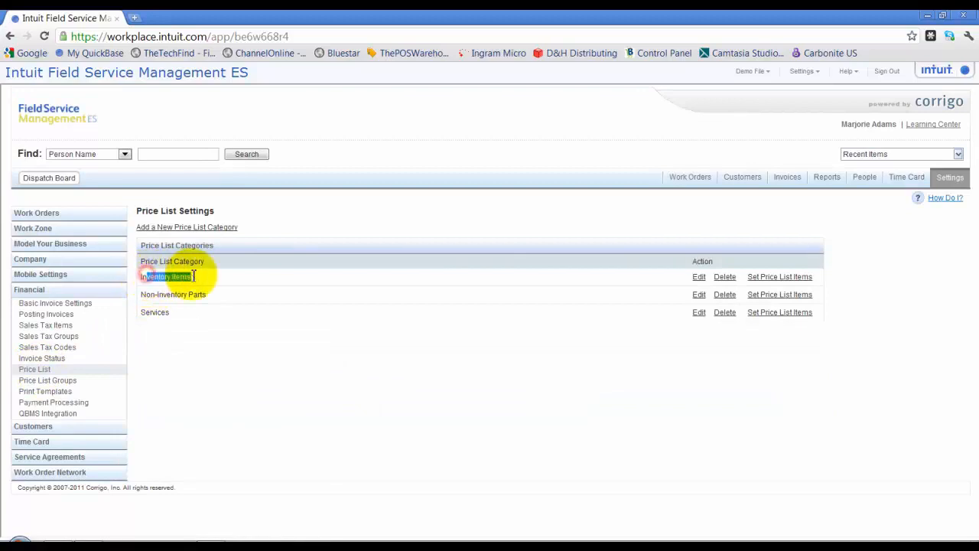
pyautogui.moveTo(212, 292); pyautogui.dragTo(143, 300)
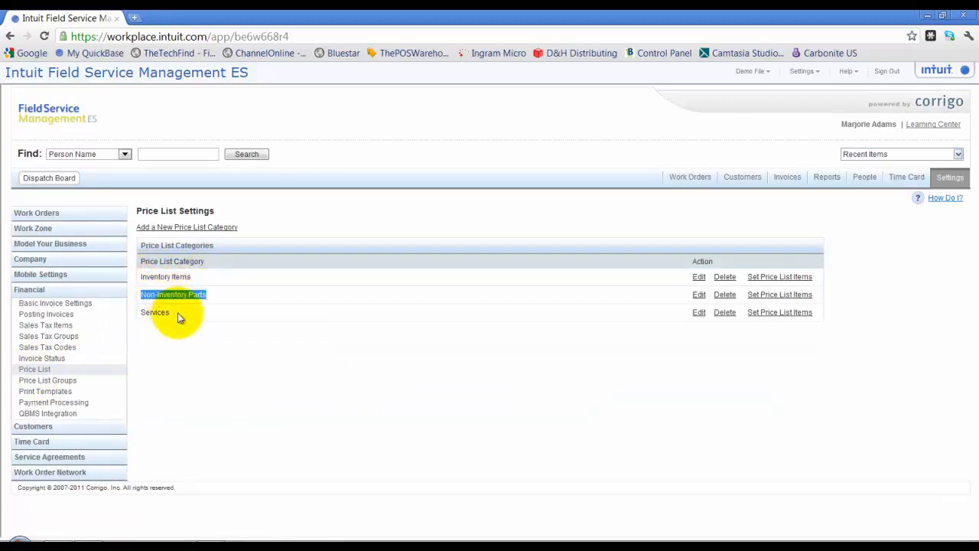
pyautogui.doubleClick(174, 311)
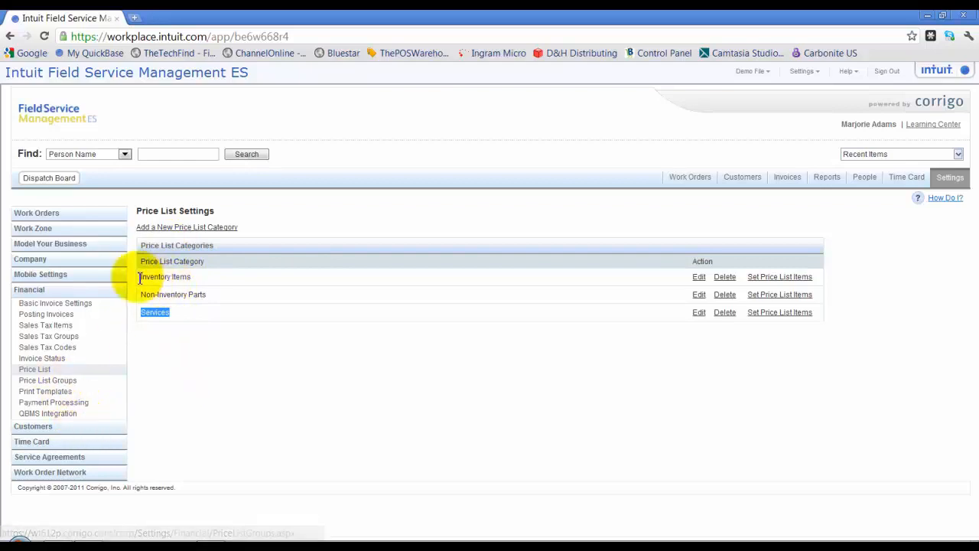
pyautogui.moveTo(143, 277); pyautogui.dragTo(177, 296)
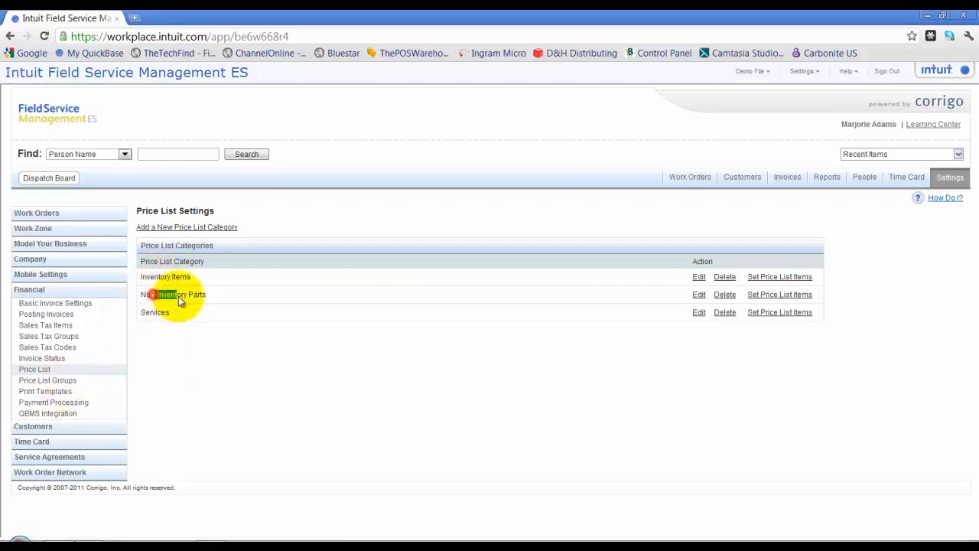
pyautogui.click(67, 380)
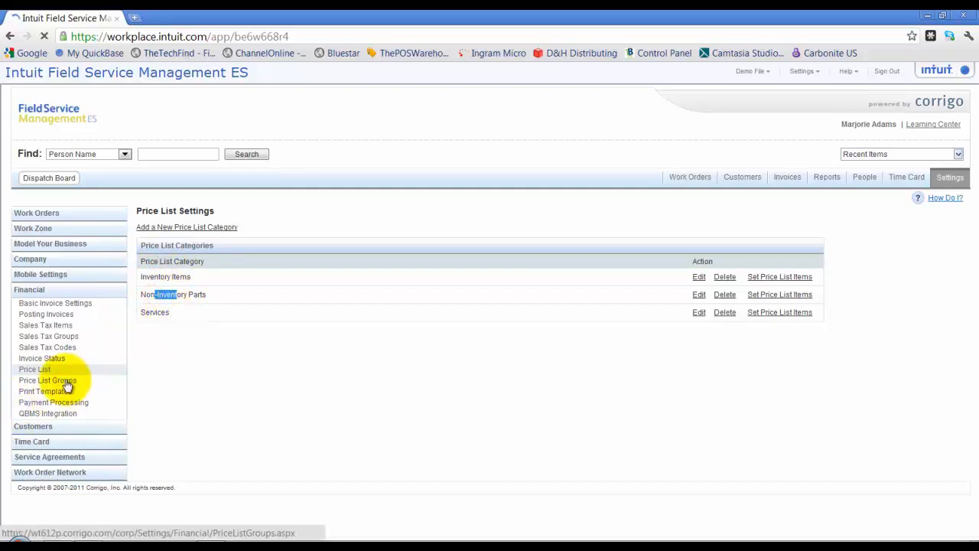
pyautogui.click(35, 369)
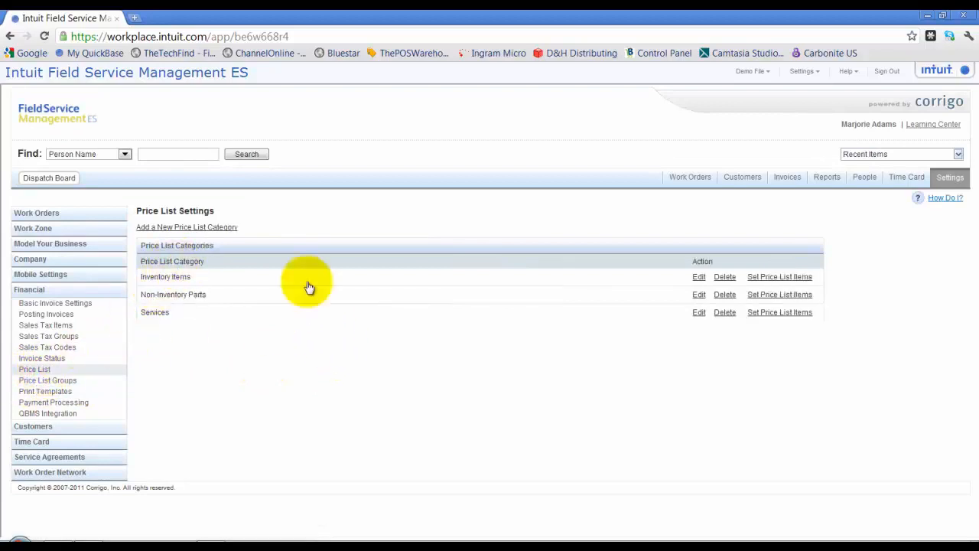
pyautogui.click(793, 280)
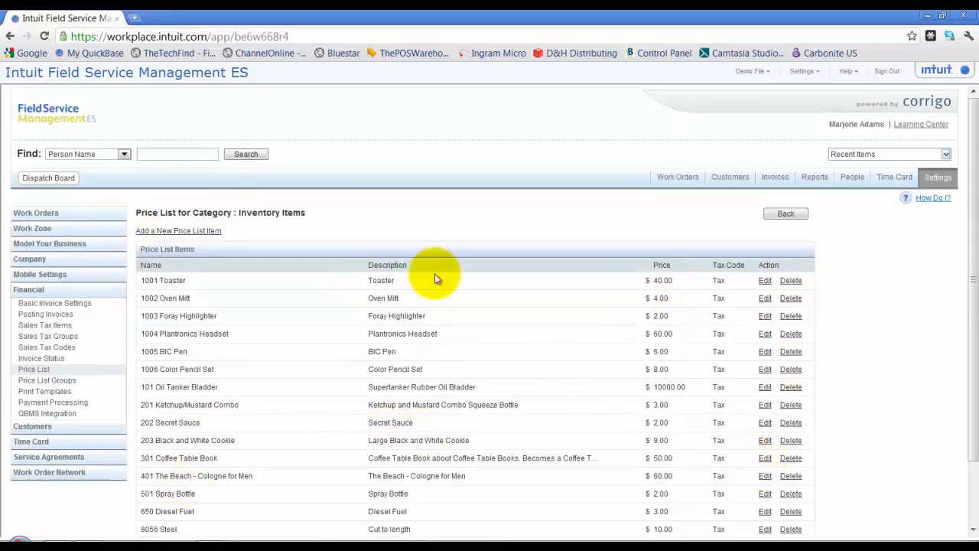
pyautogui.click(74, 387)
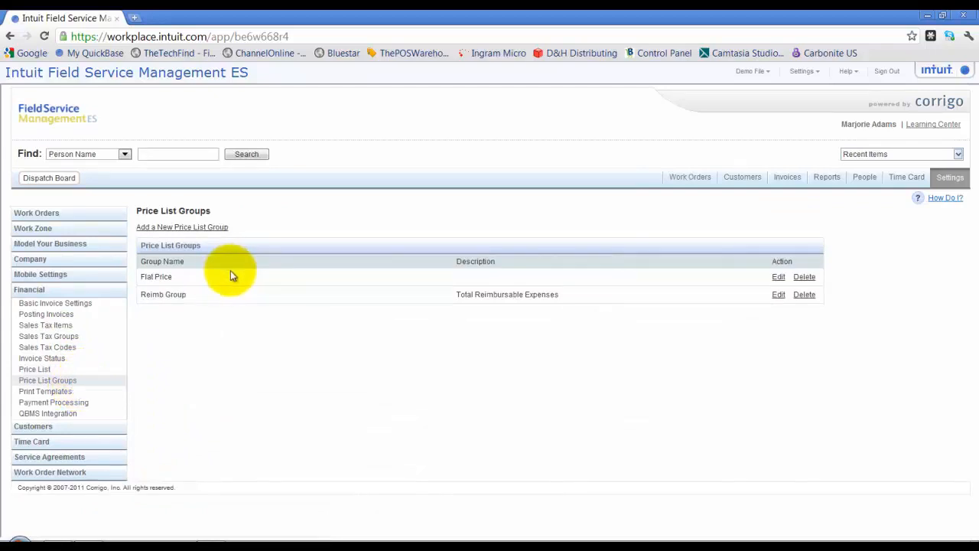
# Change the invoice print template to Office Copy and save it
pyautogui.click(45, 390)
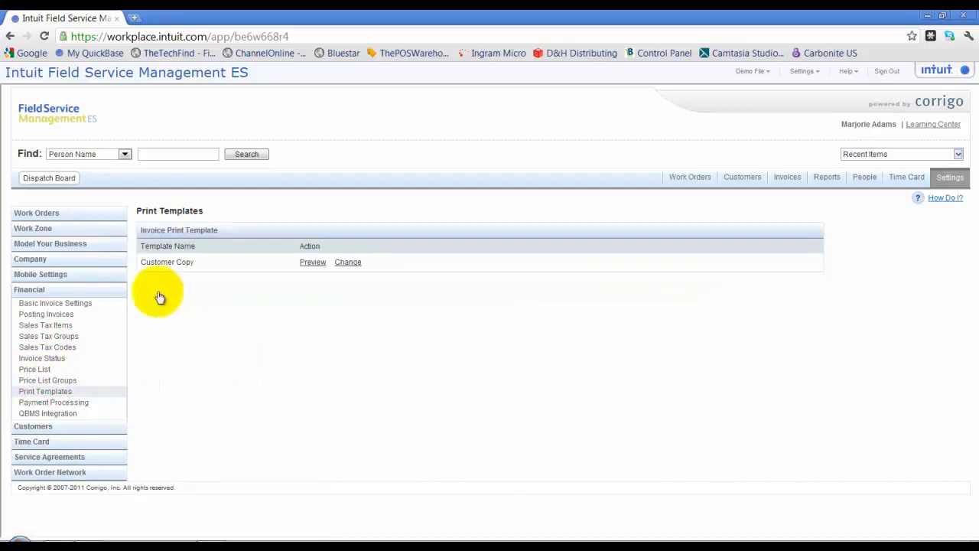
pyautogui.click(351, 263)
pyautogui.click(268, 262)
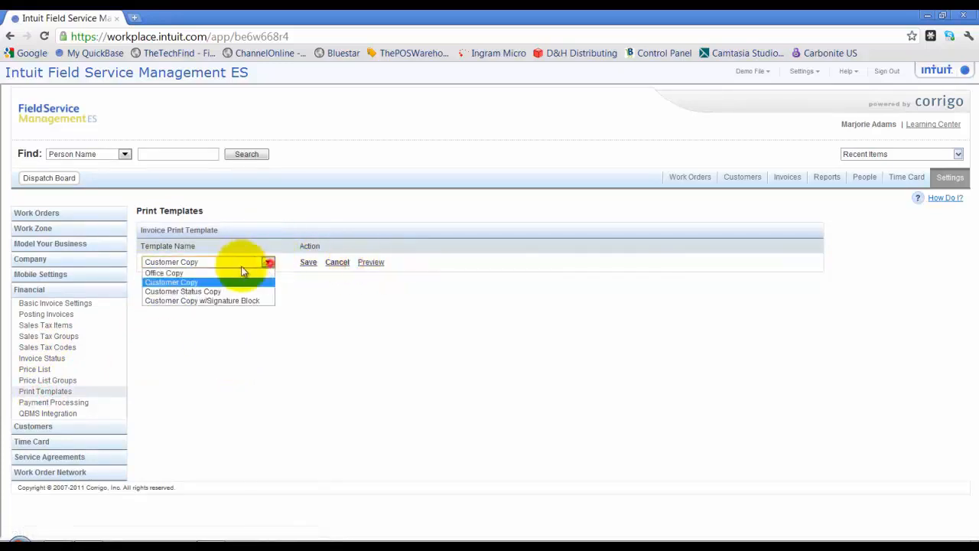
pyautogui.click(164, 274)
pyautogui.click(309, 261)
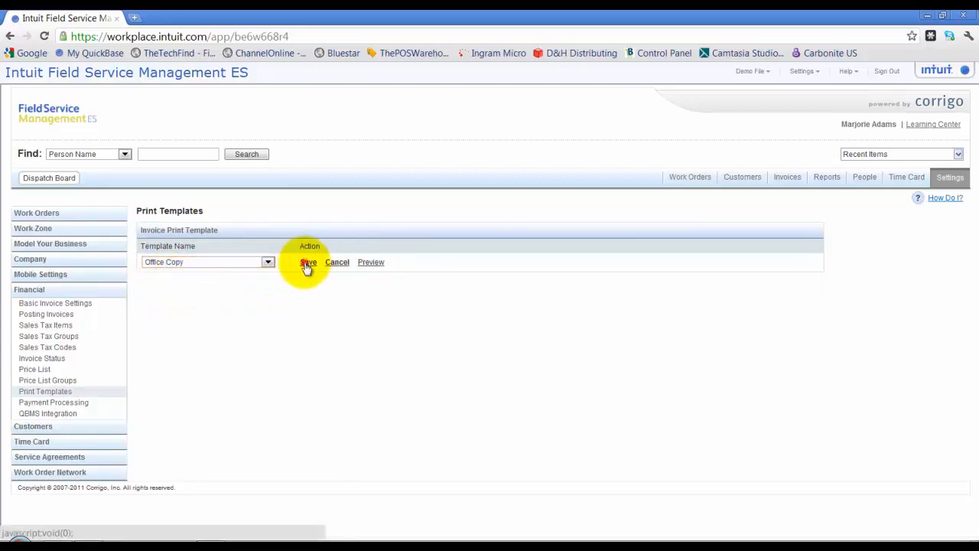
# Review the payment methods in Payment Processing and the QBMS Integration settings
pyautogui.click(79, 402)
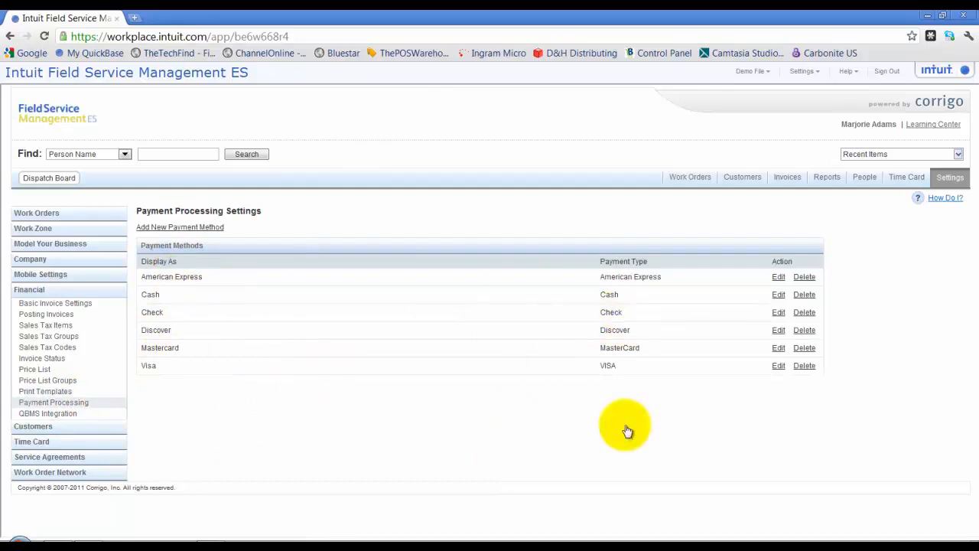
pyautogui.click(67, 413)
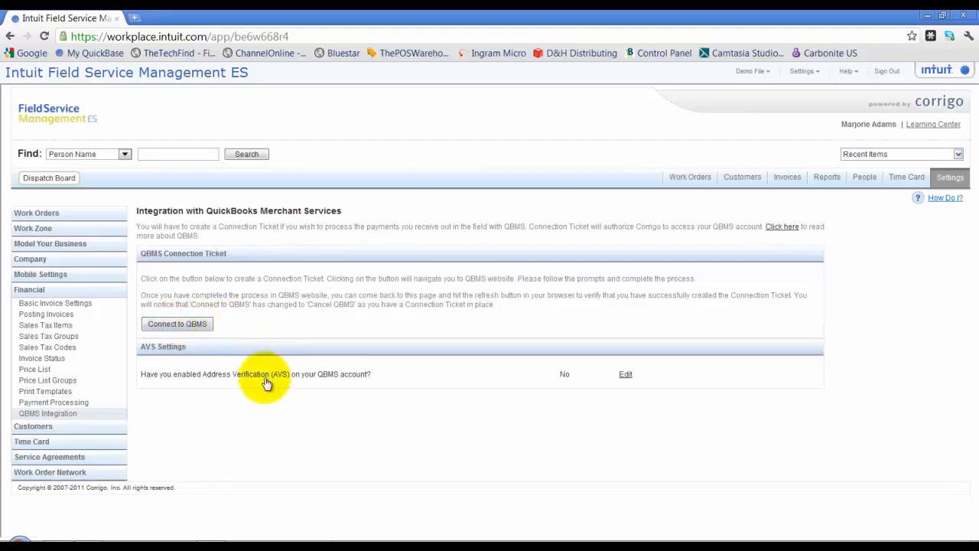
# Open the customer notification settings and turn on notifications for the Completed and En Route actions
pyautogui.click(30, 429)
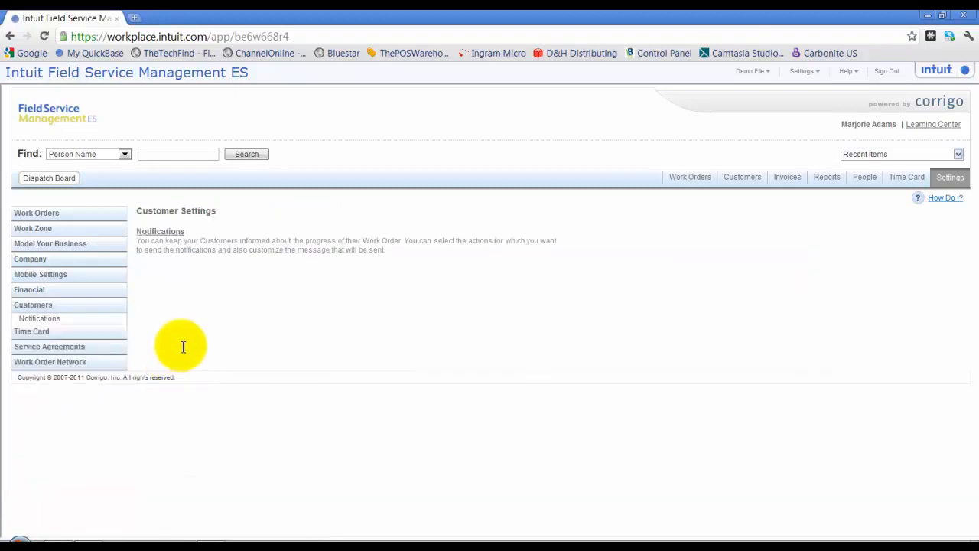
pyautogui.click(162, 231)
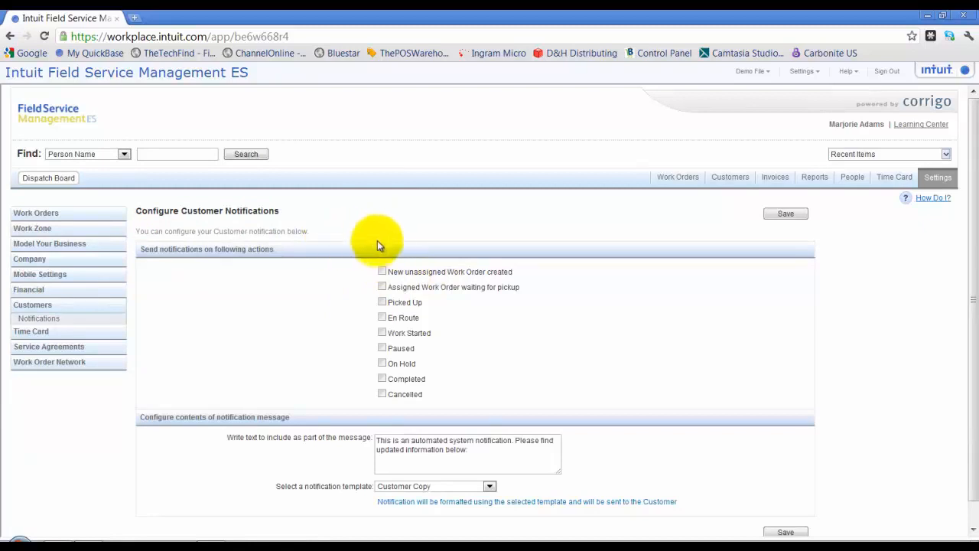
pyautogui.click(382, 379)
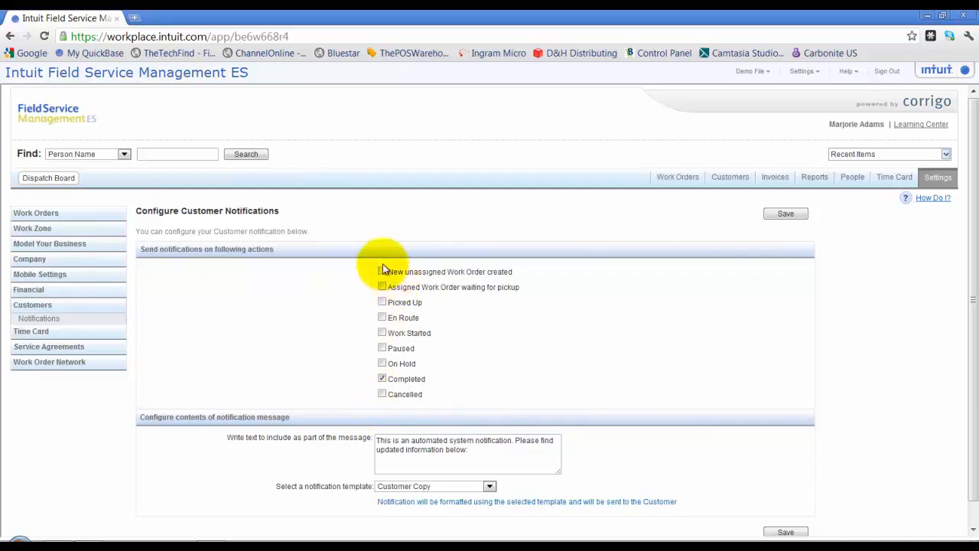
pyautogui.click(381, 319)
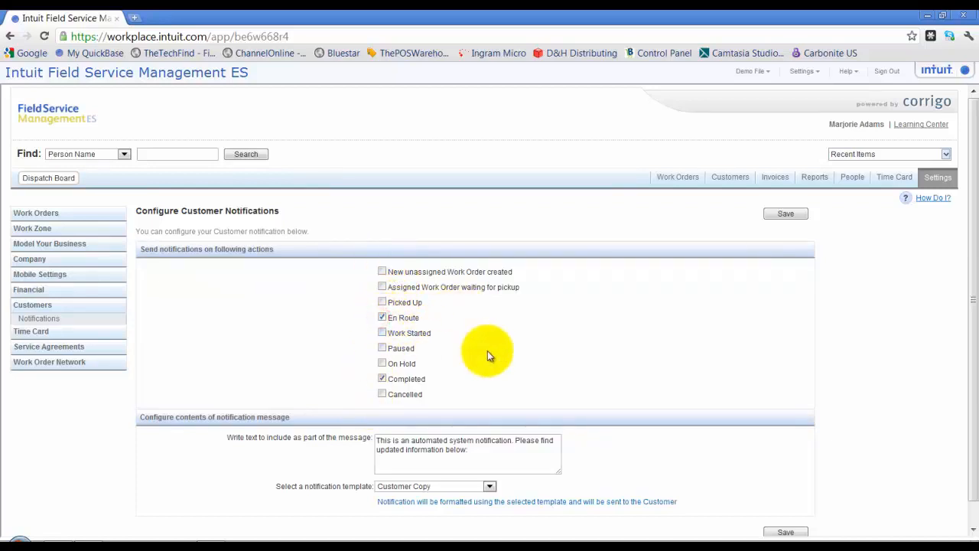
# Look over the notification message text and template choice, and clear the En Route and Completed notifications
pyautogui.scroll(-1, 487, 351)
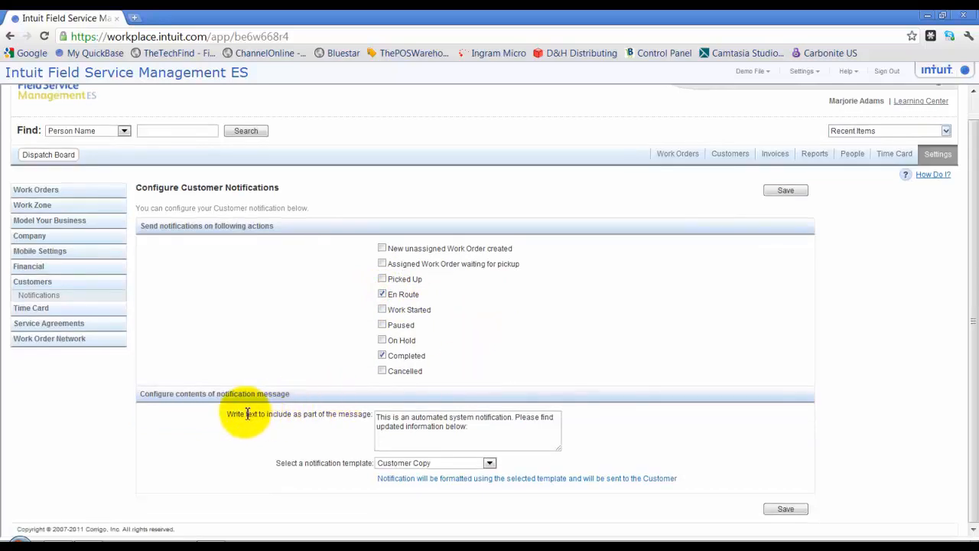
pyautogui.moveTo(245, 413); pyautogui.dragTo(370, 417)
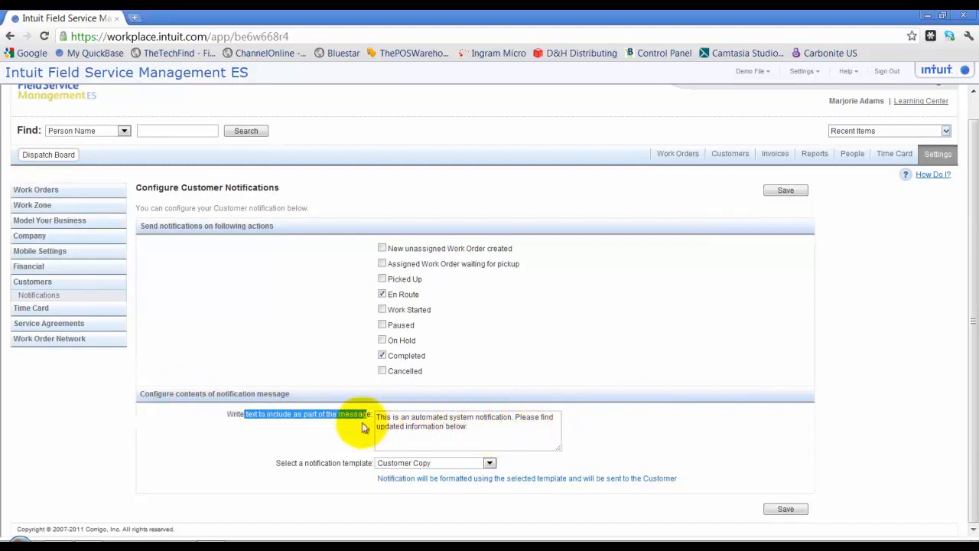
pyautogui.click(488, 463)
pyautogui.click(489, 464)
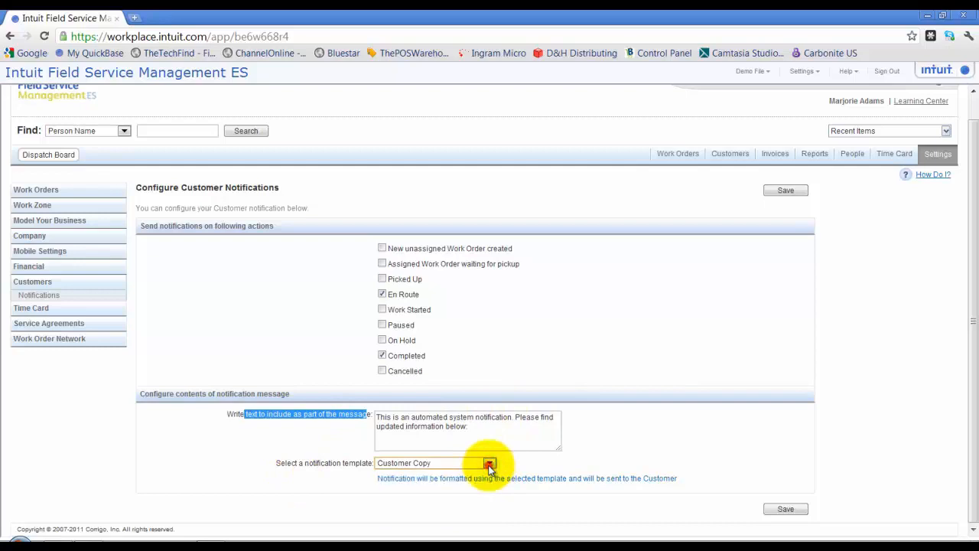
pyautogui.click(381, 294)
pyautogui.click(381, 355)
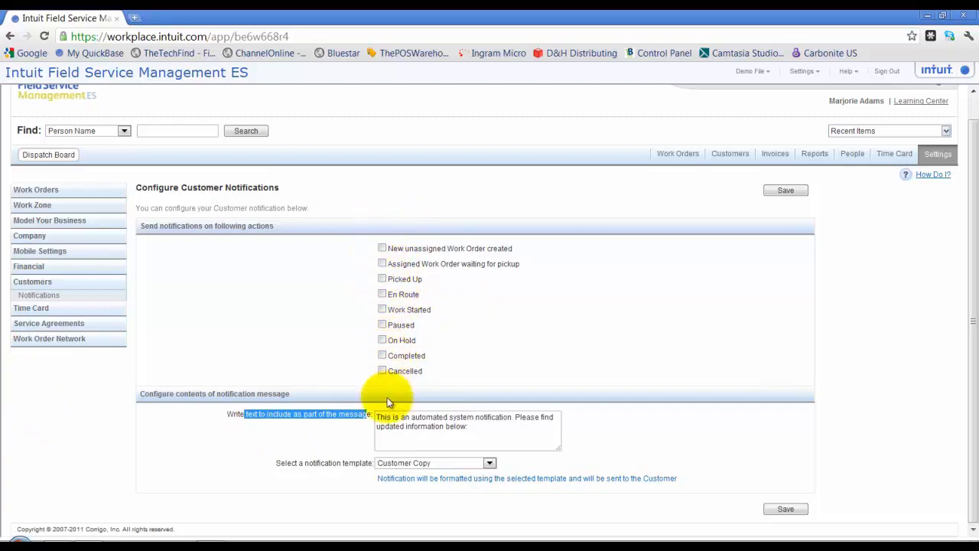
# Review the time card Work Flow Settings, including the time card model, work order times and options for times crossing midnight
pyautogui.click(42, 306)
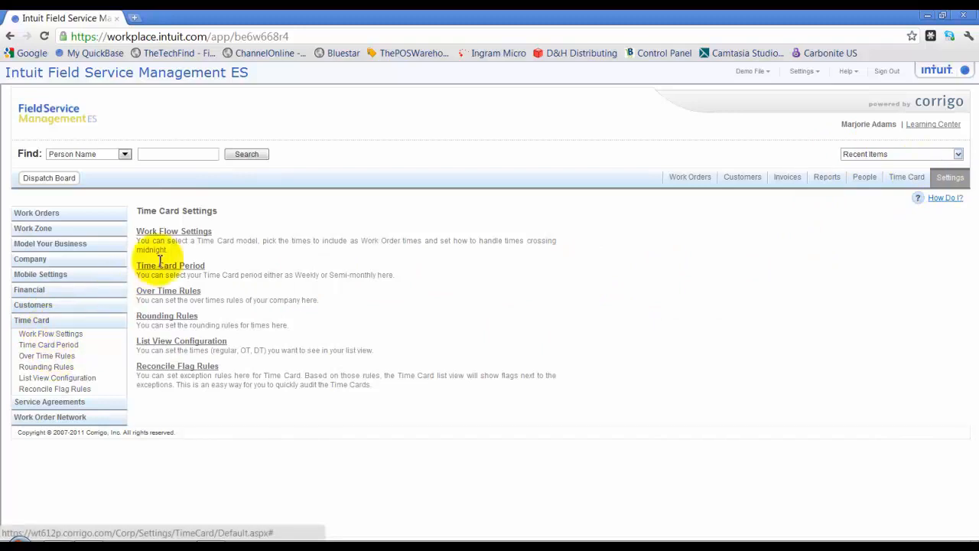
pyautogui.click(171, 233)
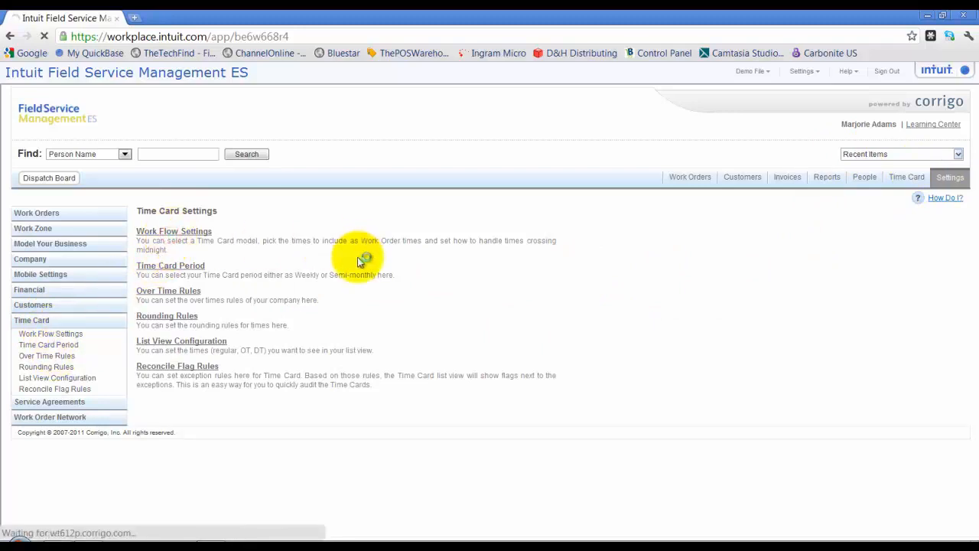
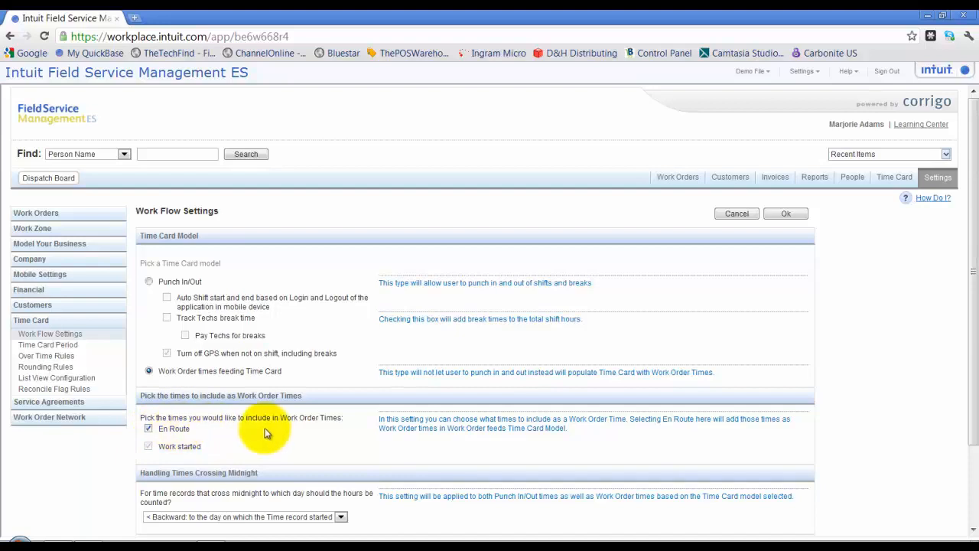
pyautogui.scroll(-3, 264, 428)
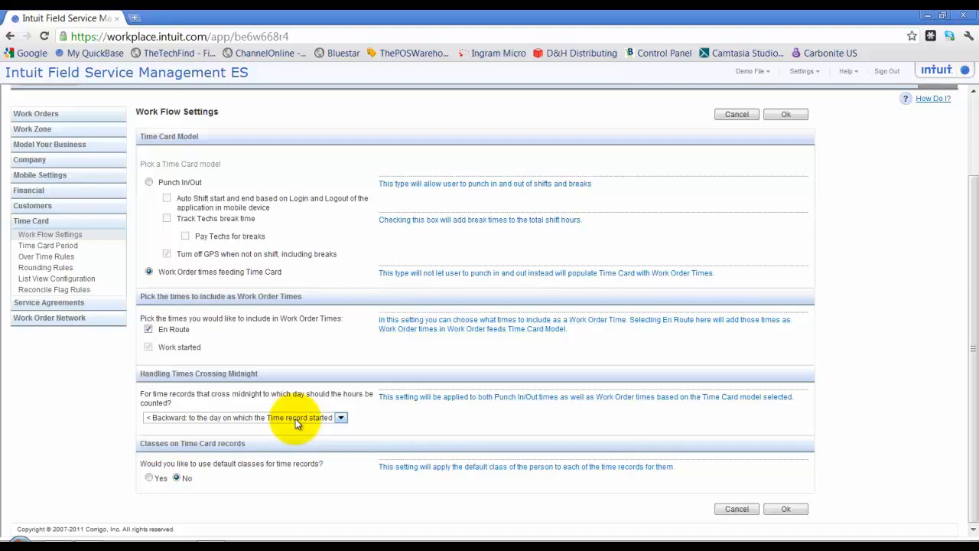
pyautogui.click(227, 420)
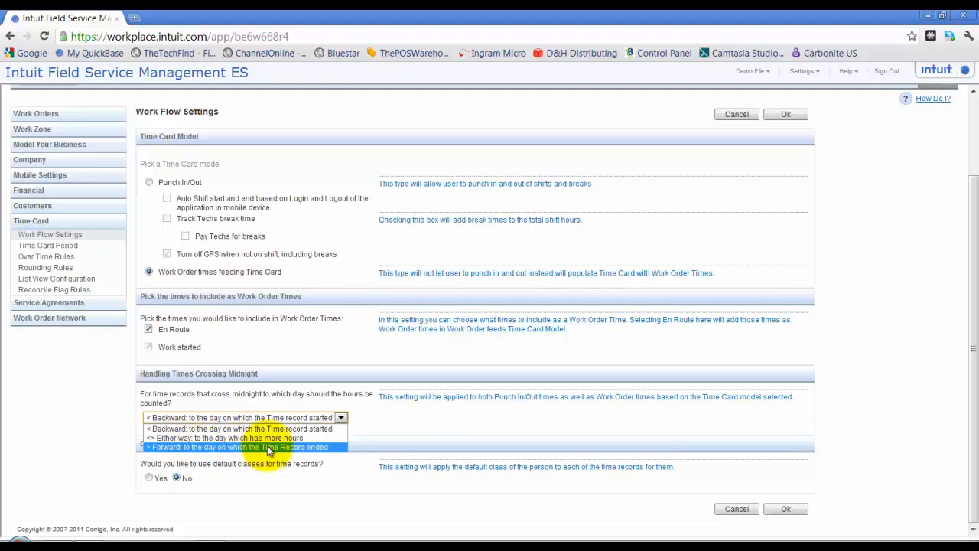
pyautogui.click(411, 422)
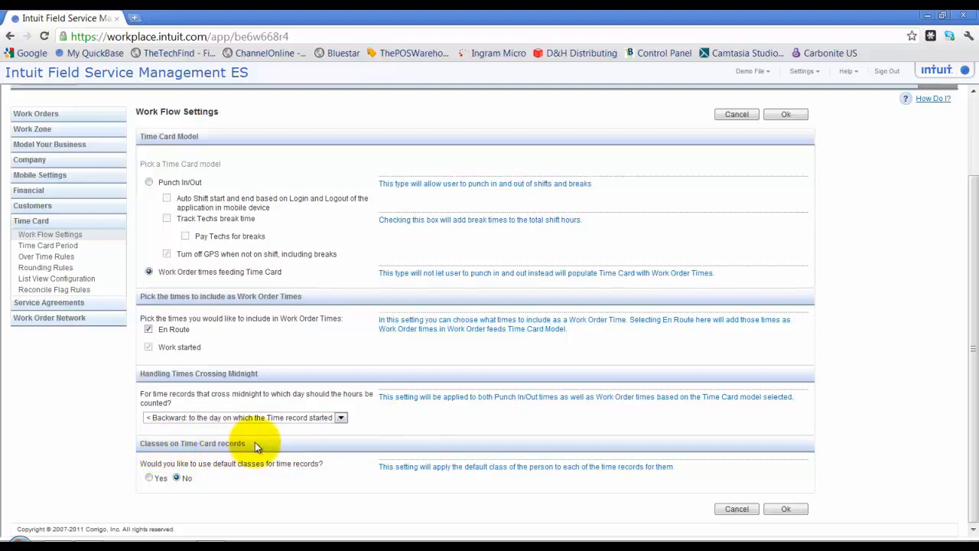
# Set time records to use default classes and save the Work Flow Settings
pyautogui.click(158, 478)
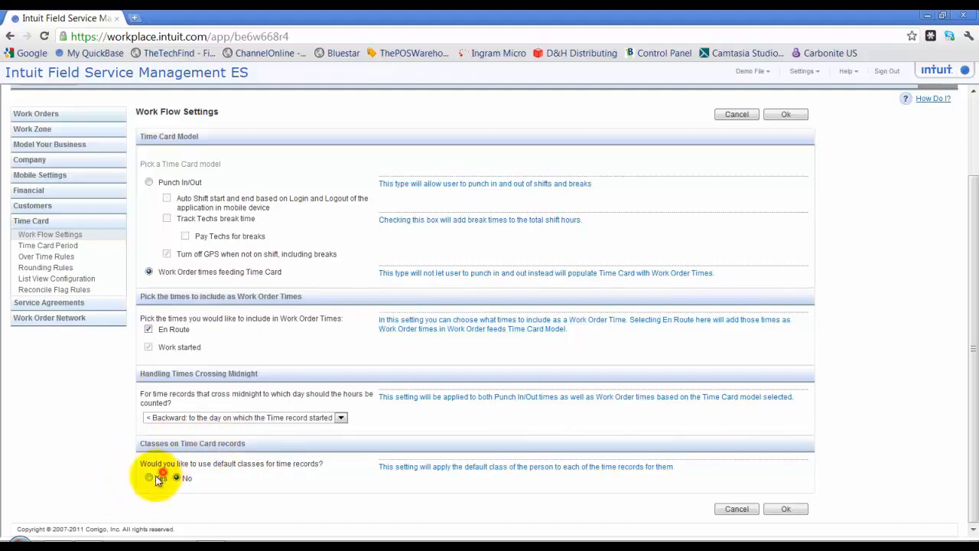
pyautogui.click(152, 477)
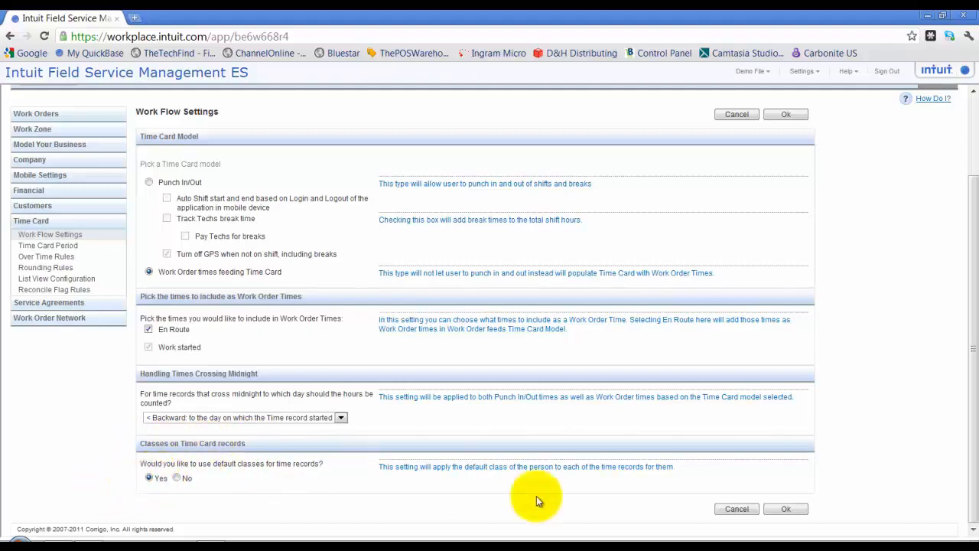
pyautogui.click(788, 509)
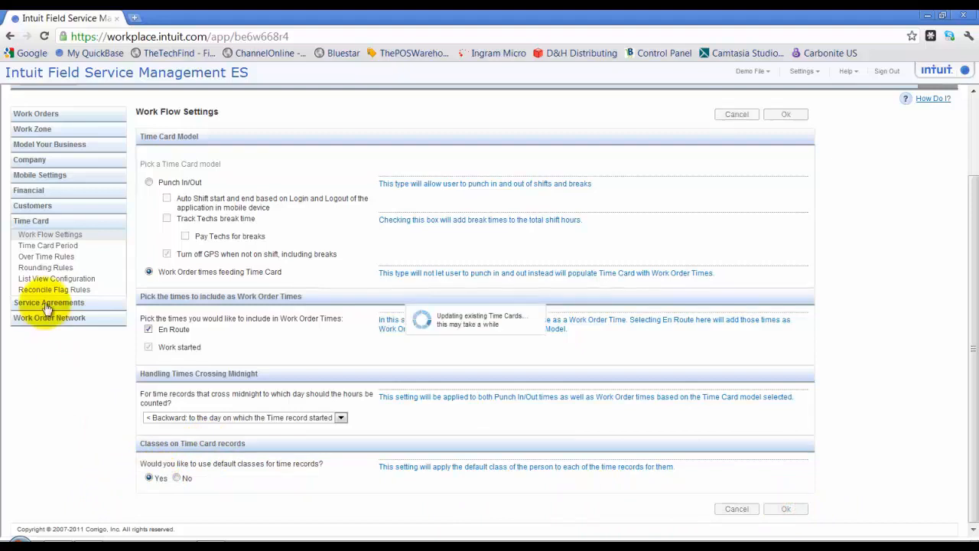
# Review the Time Card Period settings, including the period and start day choices
pyautogui.click(35, 250)
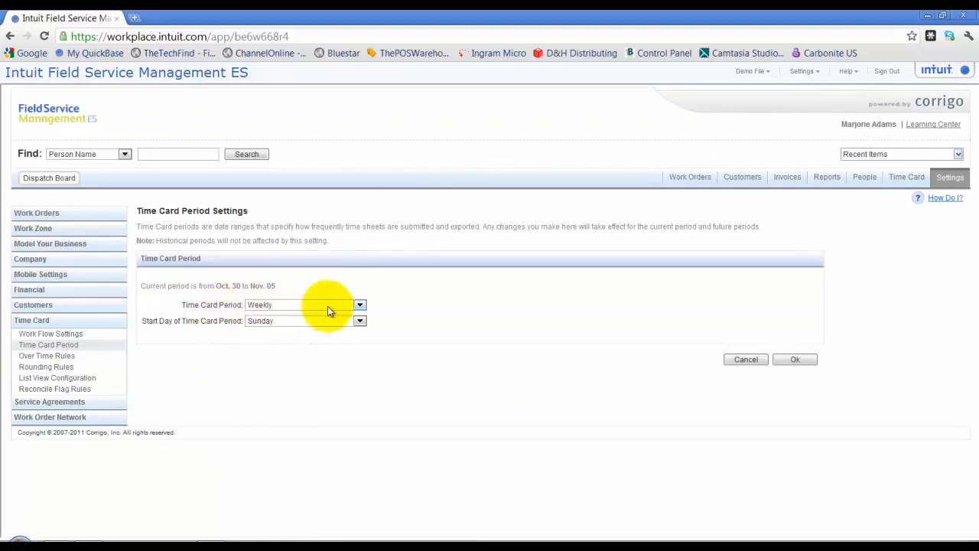
pyautogui.click(358, 306)
pyautogui.click(360, 306)
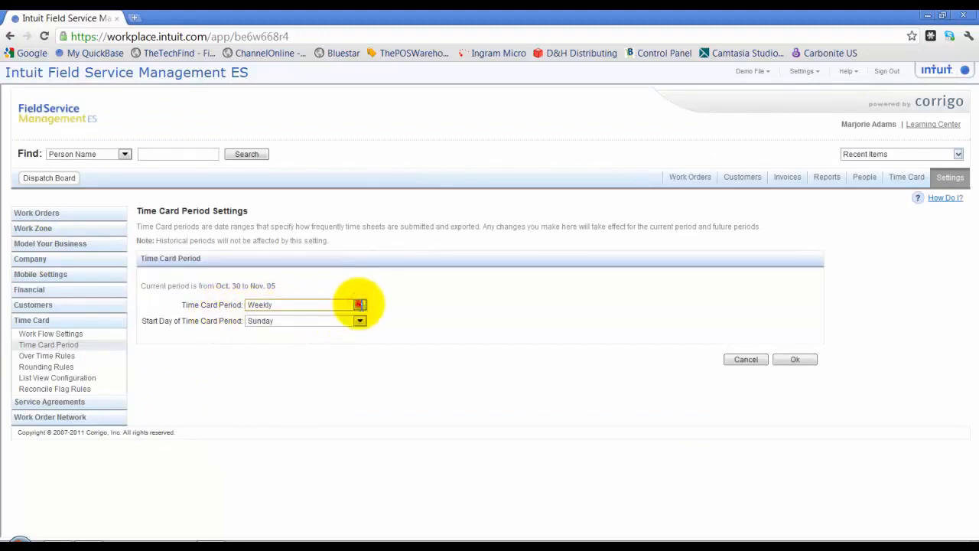
pyautogui.click(360, 321)
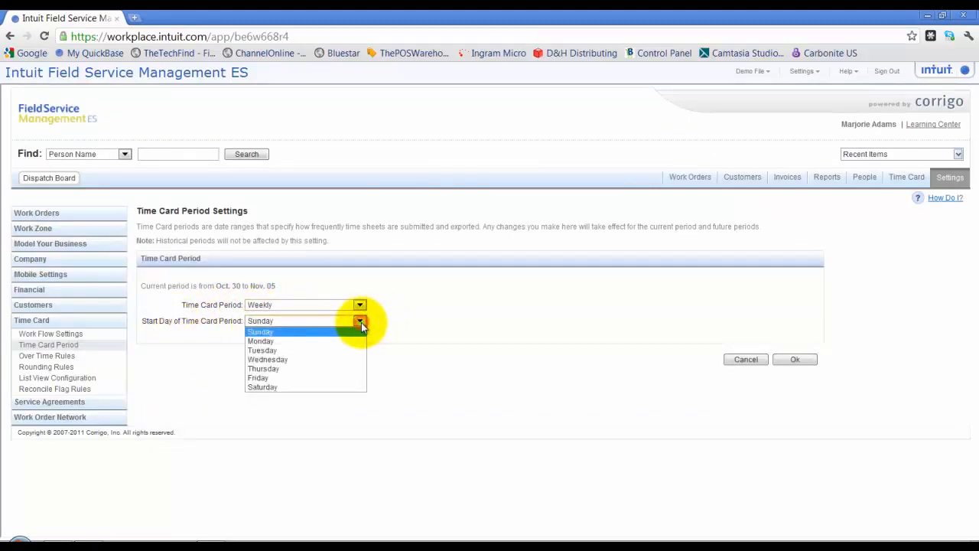
pyautogui.click(359, 321)
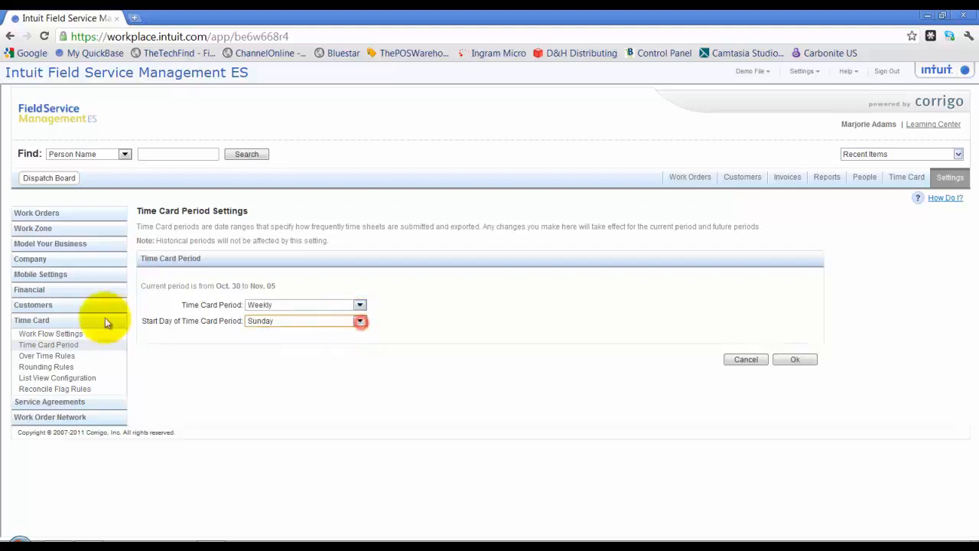
# Try the Daily Rules for overtime, with double time for days greater than 12 hours, and check the special-day fields
pyautogui.click(55, 355)
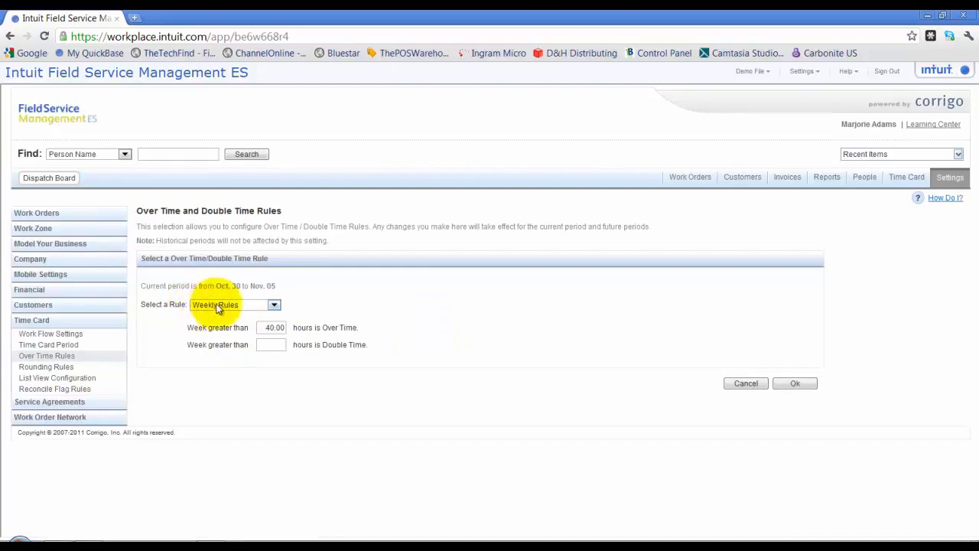
pyautogui.click(234, 306)
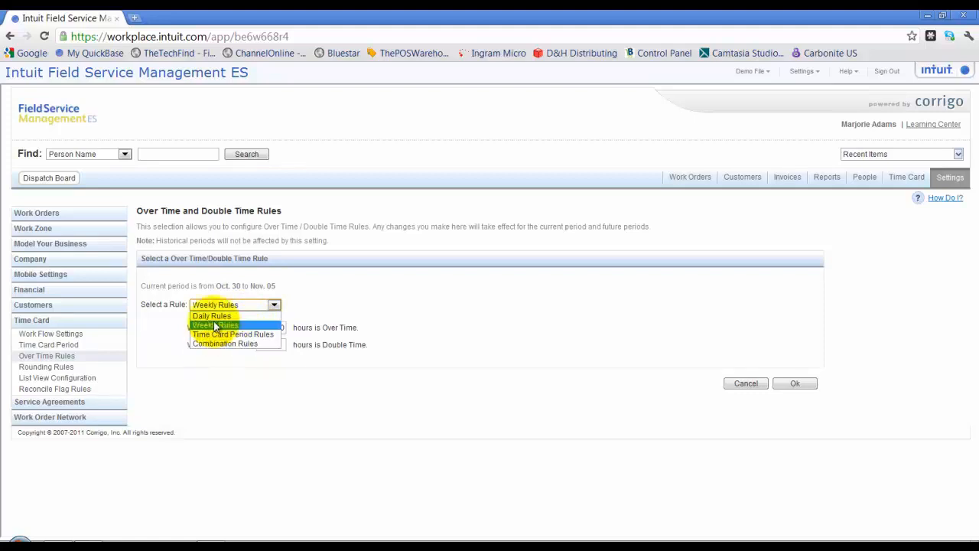
pyautogui.click(205, 317)
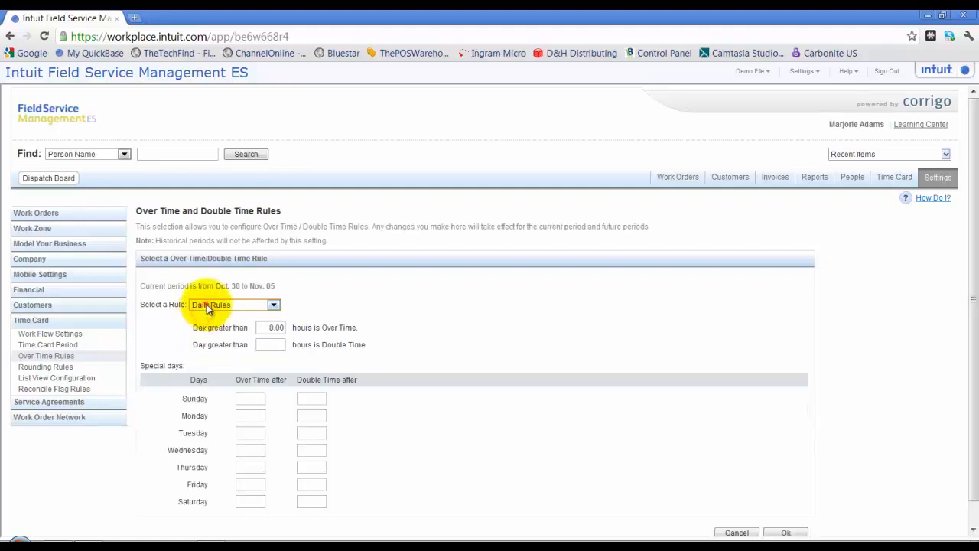
pyautogui.click(208, 304)
pyautogui.click(211, 315)
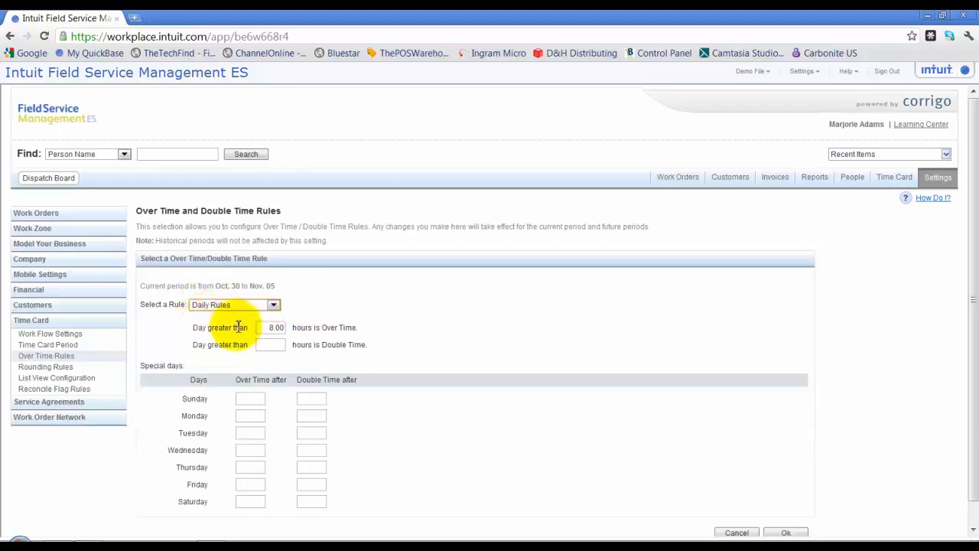
pyautogui.click(277, 344)
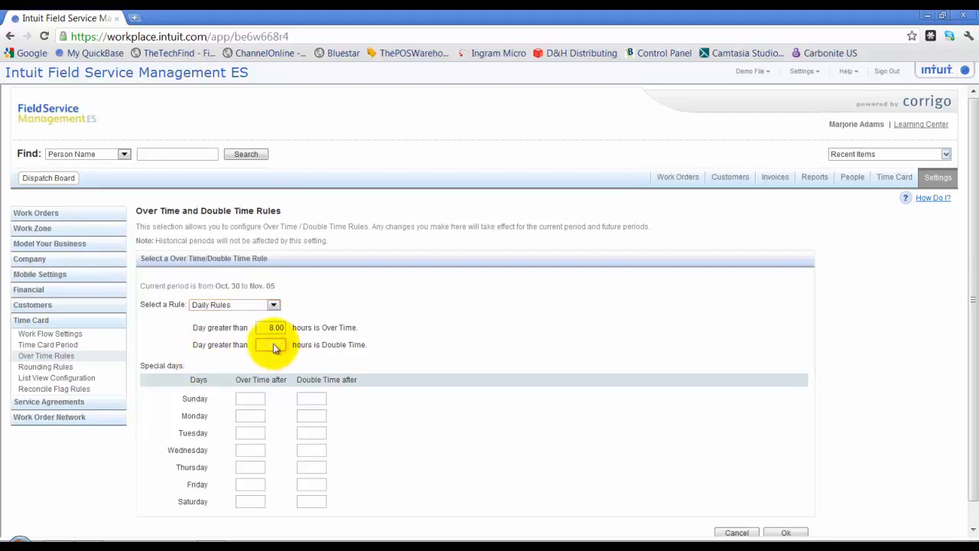
pyautogui.click(261, 416)
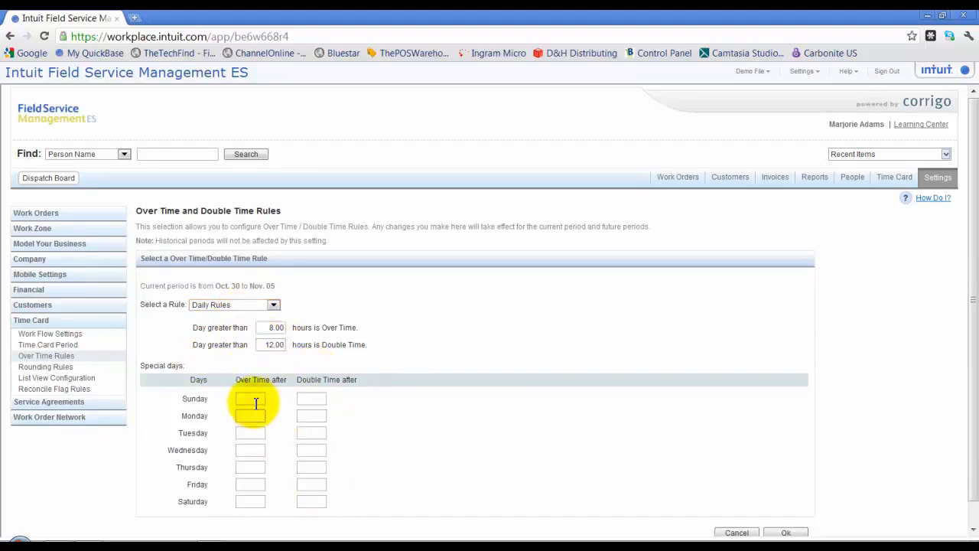
pyautogui.click(254, 396)
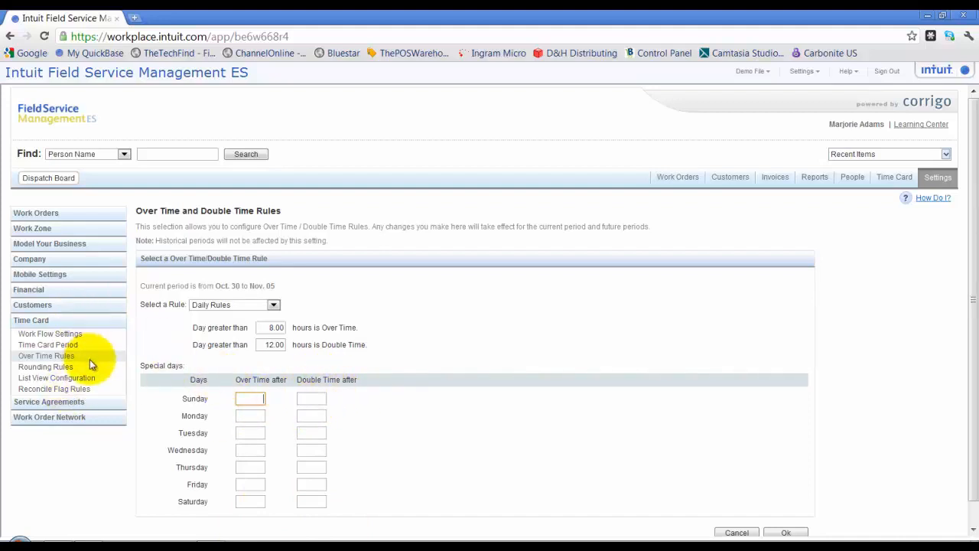
pyautogui.scroll(-1, 306, 367)
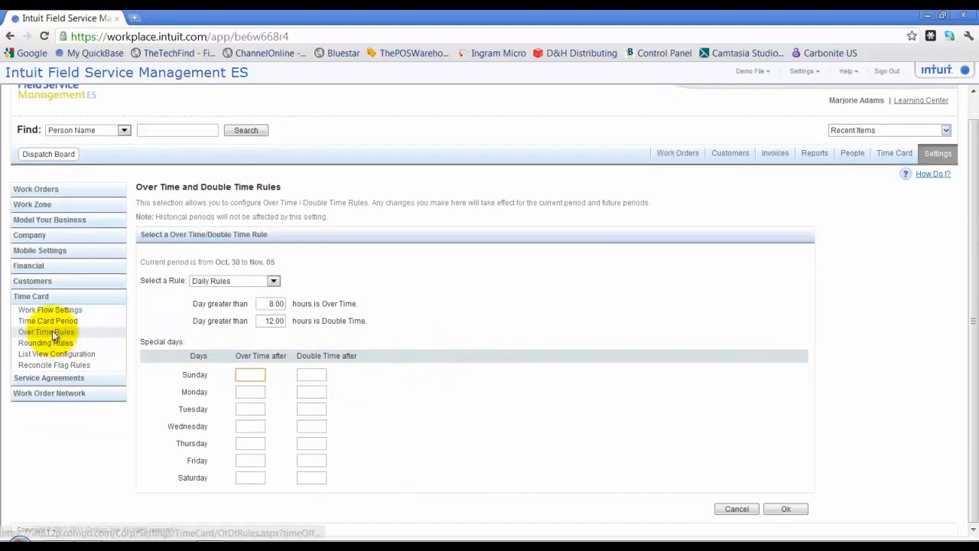
# Open the Rounding Rules without keeping the overtime edits, turn on rounding of time card hours with rounding point 15, and save
pyautogui.click(47, 333)
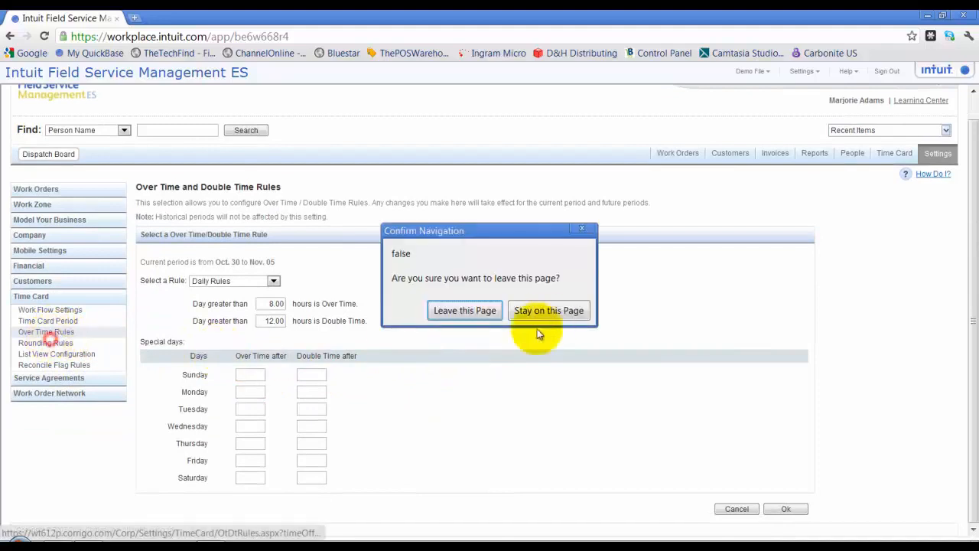
pyautogui.click(490, 312)
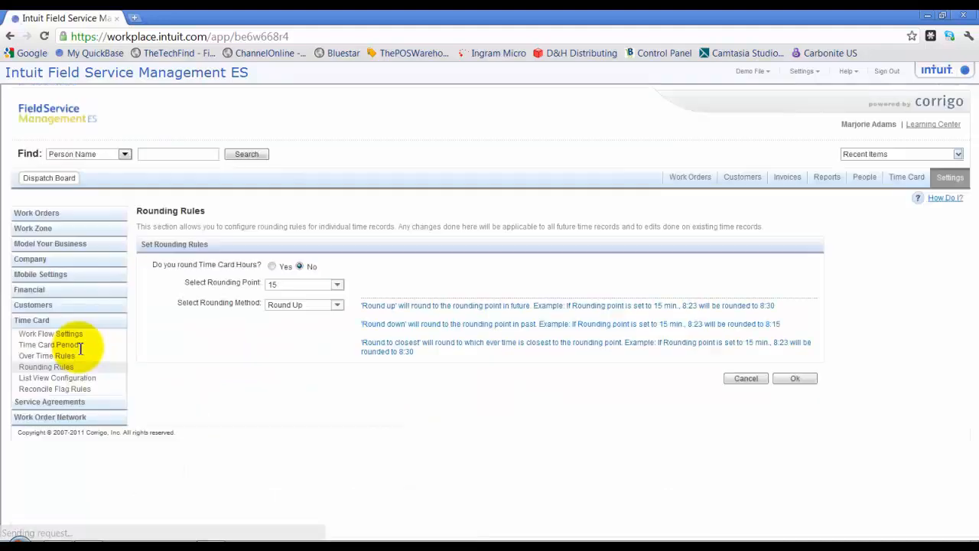
pyautogui.click(272, 267)
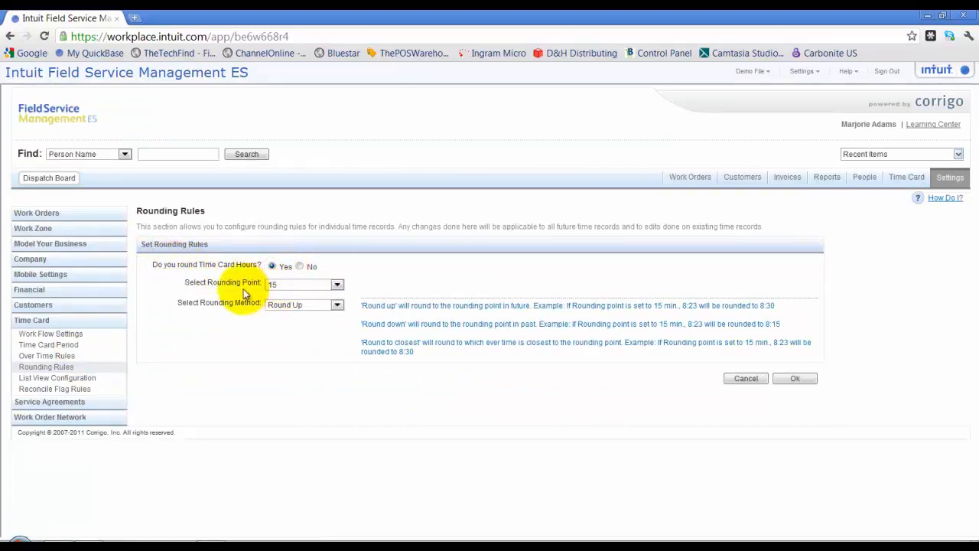
pyautogui.click(322, 285)
pyautogui.click(323, 285)
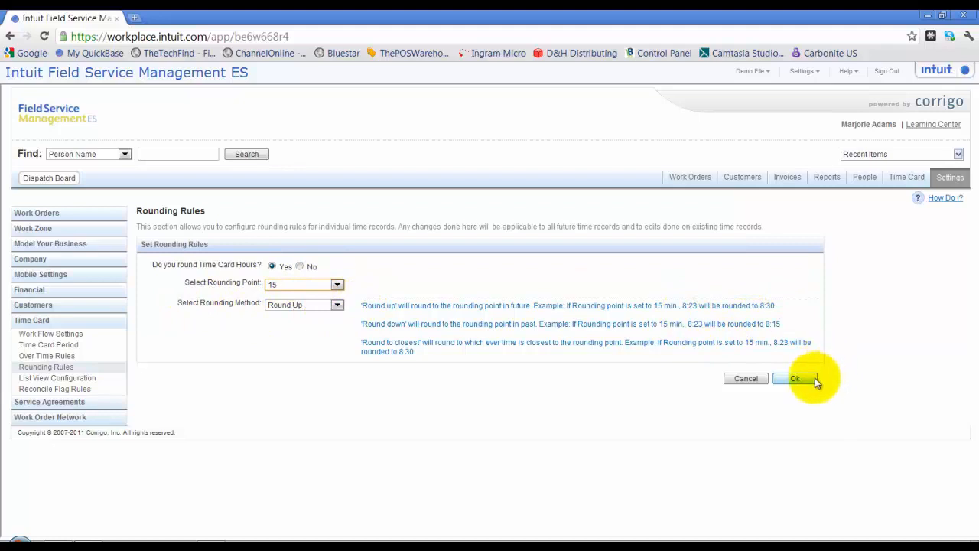
pyautogui.click(795, 379)
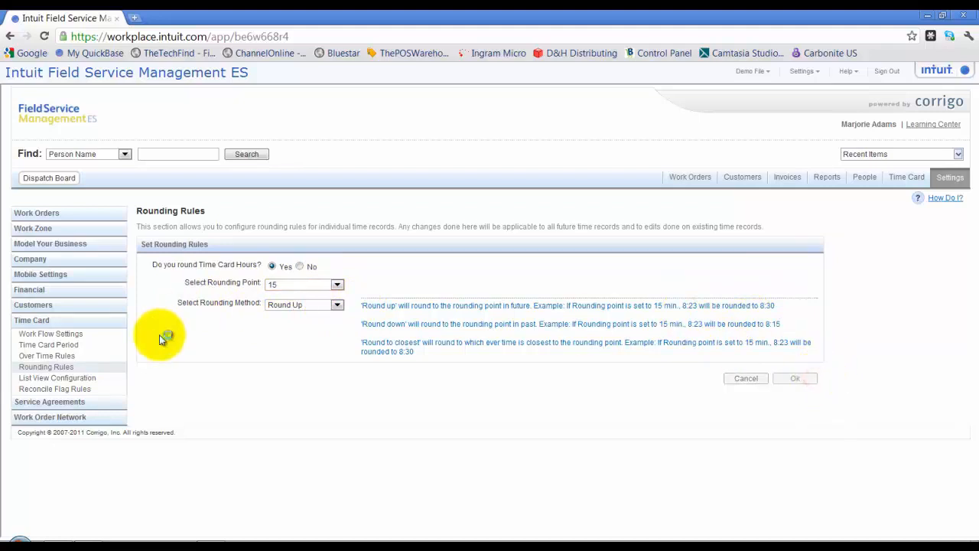
# Review the List View Configuration settings for the times displayed in the time card list
pyautogui.click(67, 379)
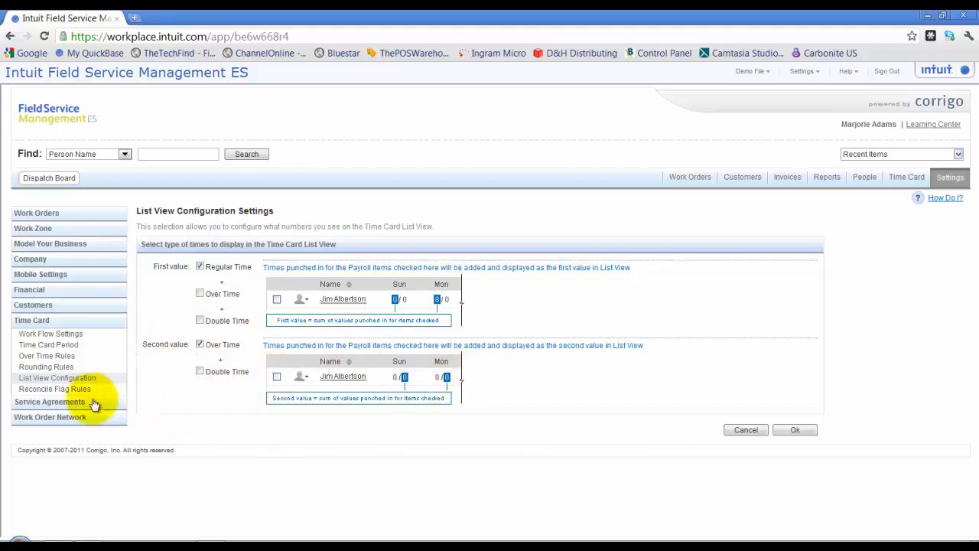
# Review the time card Reconcile Flag Rules, including the long time record hours and the fraction-of-shift-time choices, keeping 1/2
pyautogui.click(59, 390)
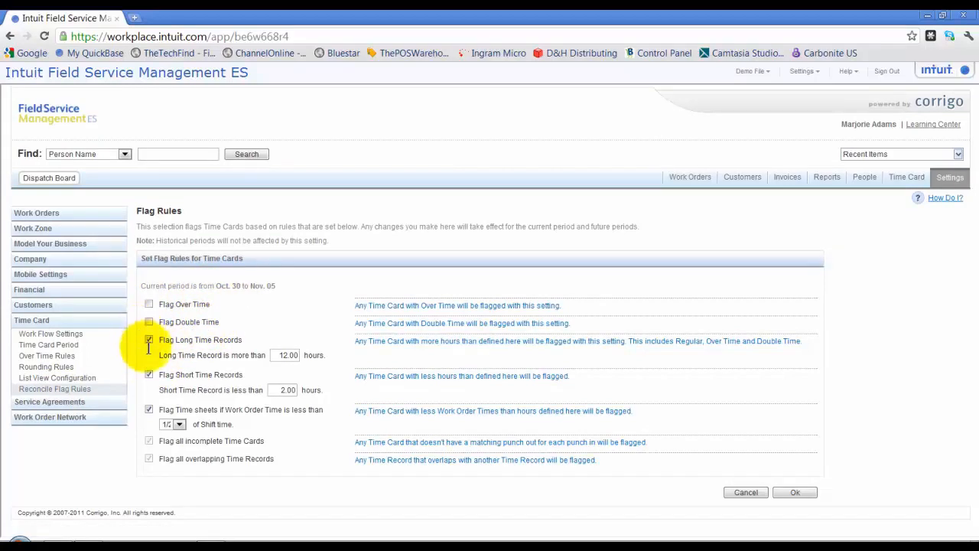
pyautogui.doubleClick(296, 358)
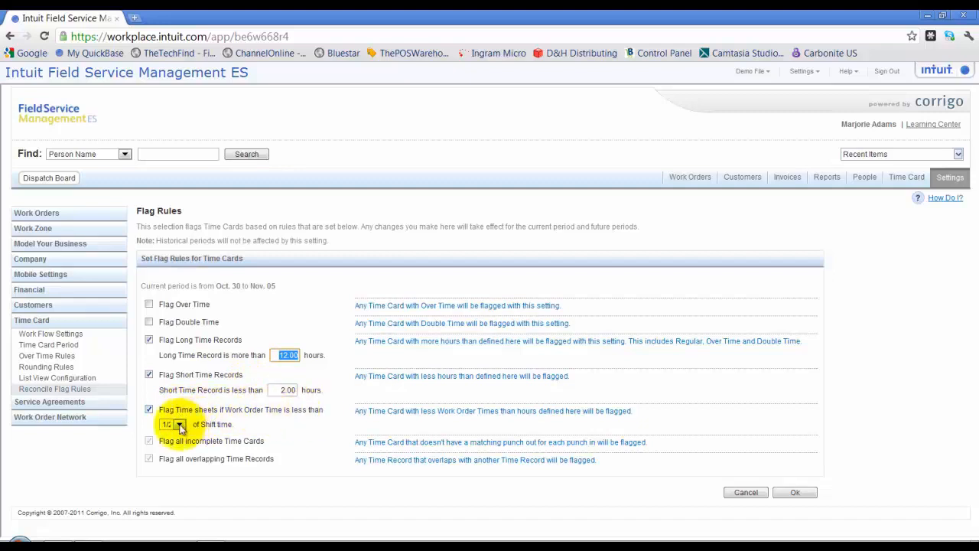
pyautogui.click(170, 424)
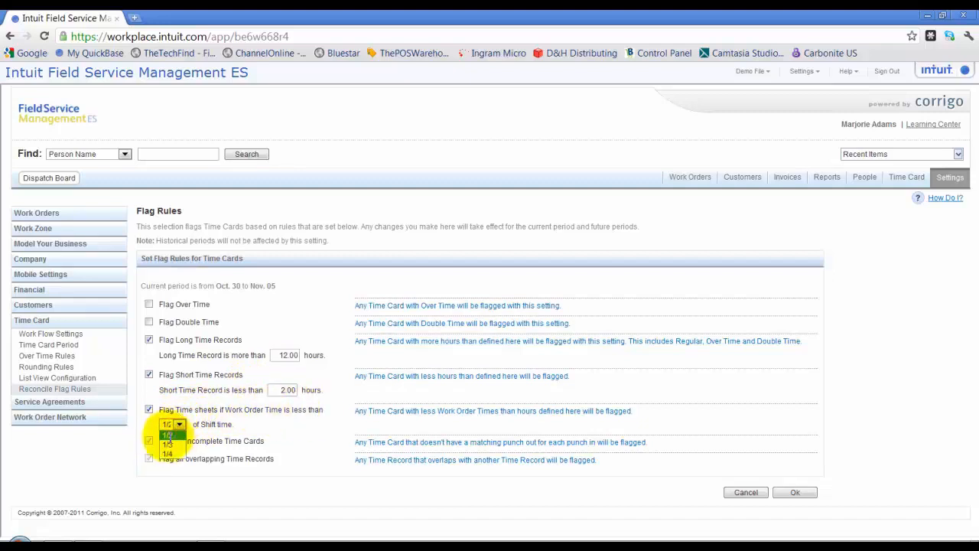
pyautogui.click(168, 435)
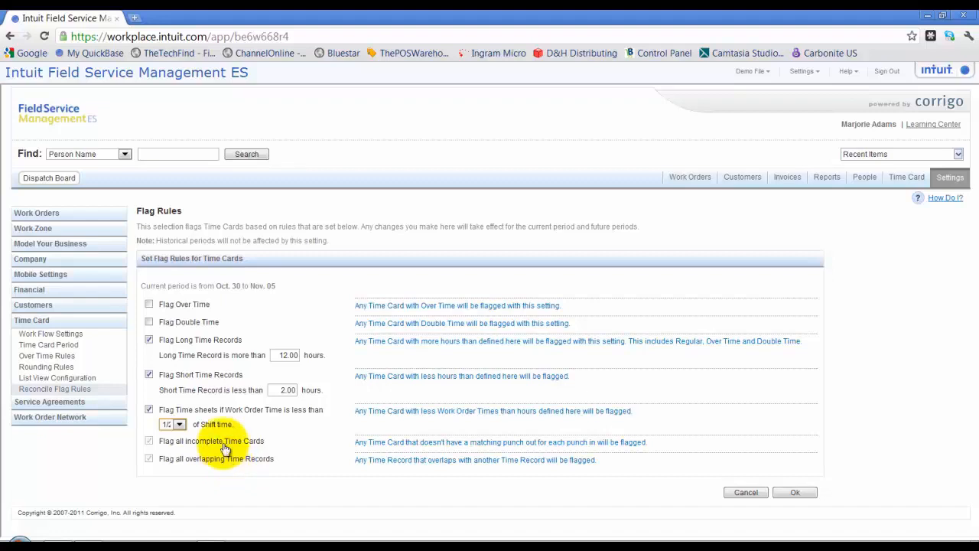
# In the Service Agreements PM Settings, set PM work orders to be created 15 days in advance and save
pyautogui.click(76, 401)
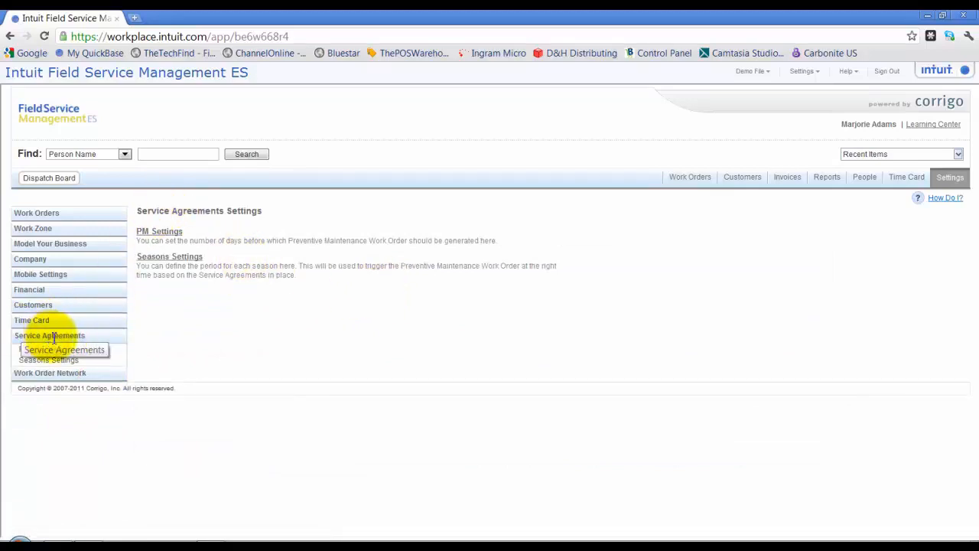
pyautogui.click(163, 231)
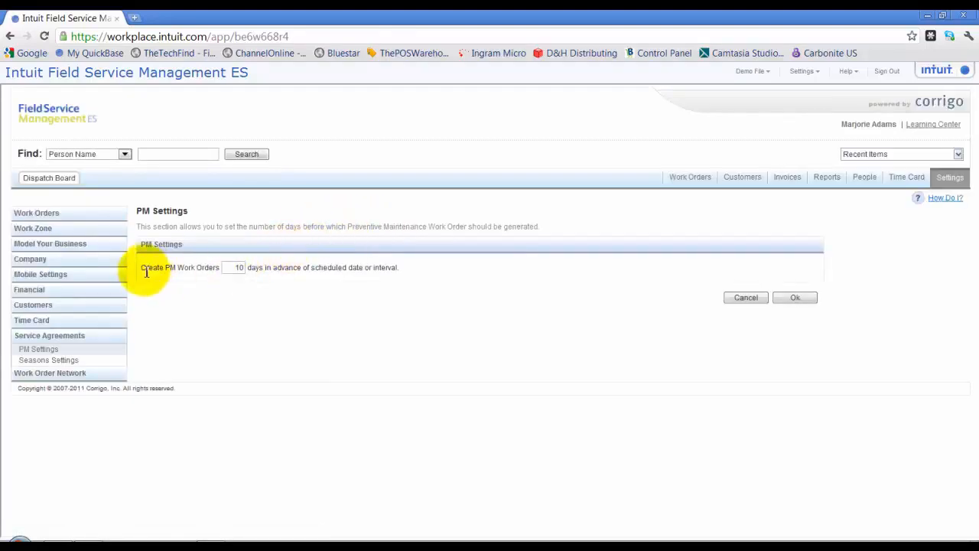
pyautogui.moveTo(225, 265); pyautogui.dragTo(275, 267)
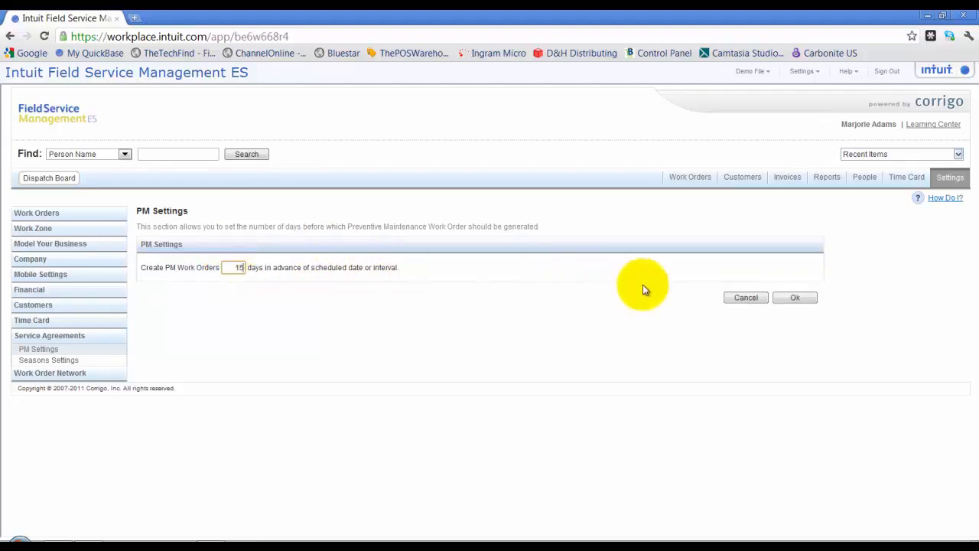
pyautogui.click(793, 299)
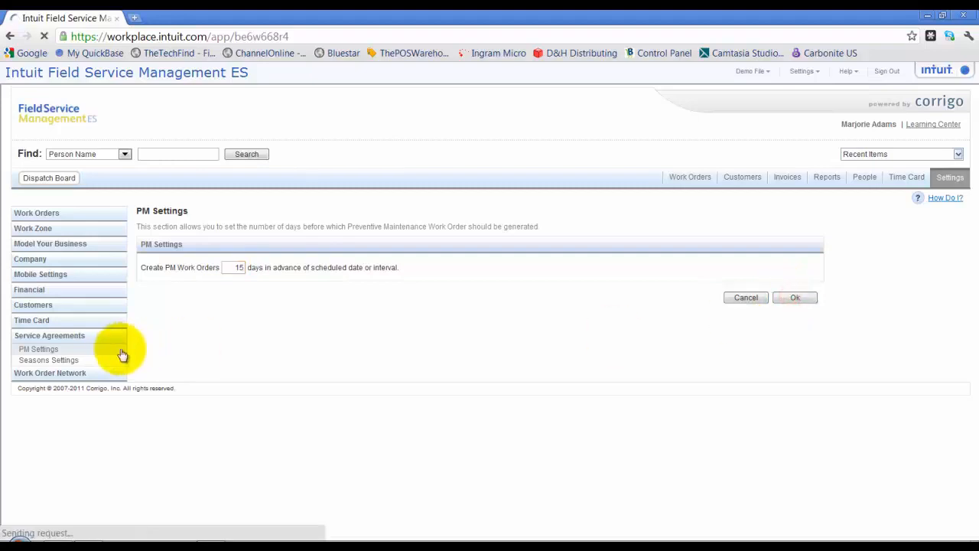
# Review the start dates in Seasons Settings and open the Work Order Network's Settings page
pyautogui.click(63, 361)
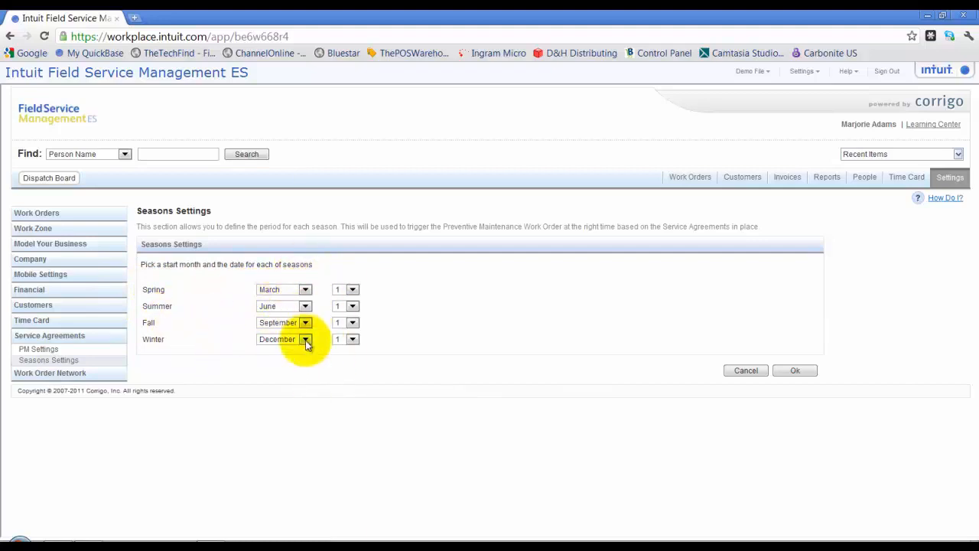
pyautogui.click(49, 373)
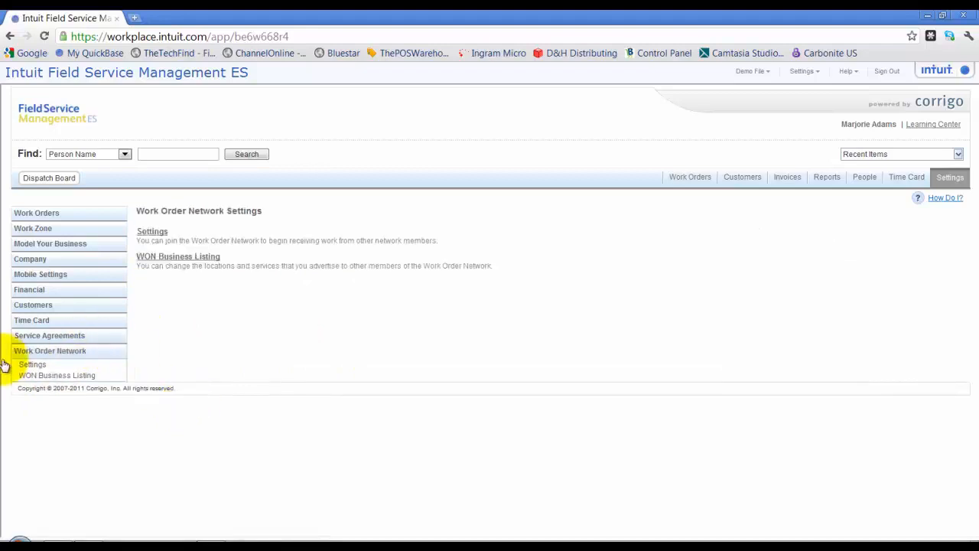
pyautogui.click(30, 367)
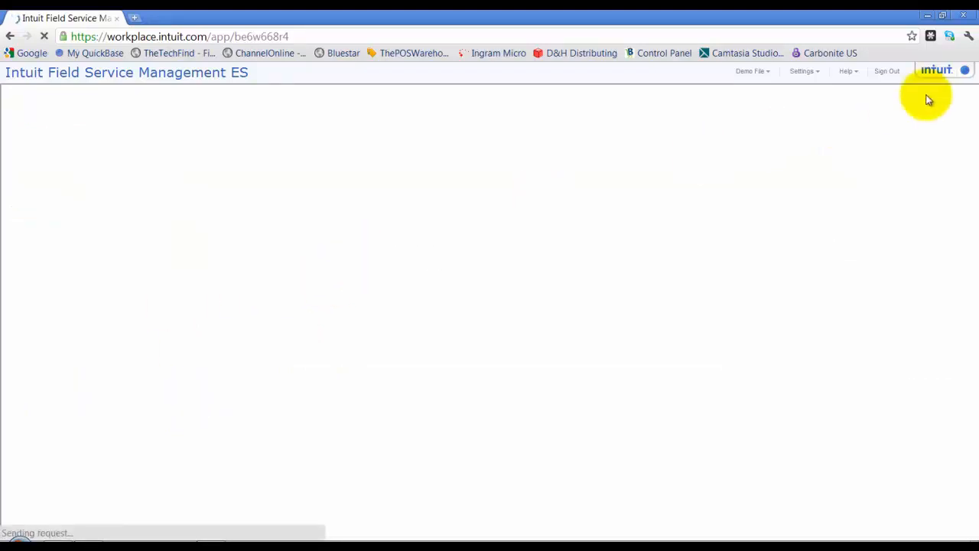